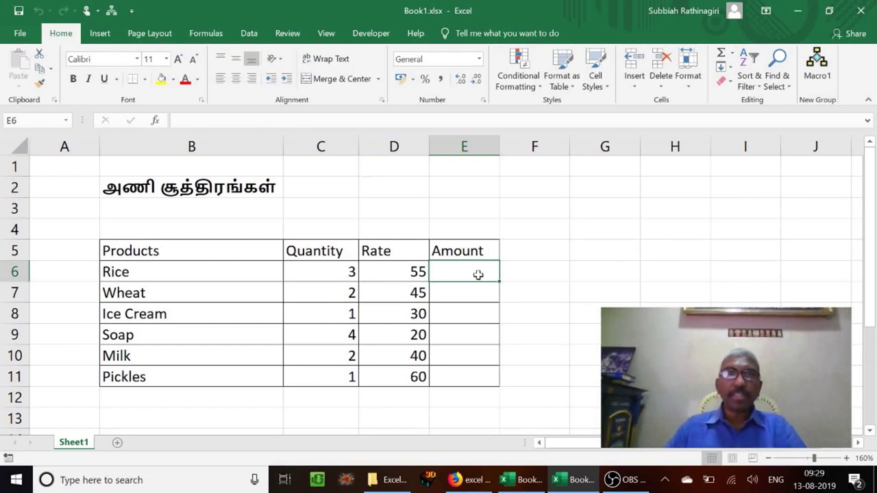
Step: Examine the product, quantity and rate entries in rows 6 to 11 of the table
{"action": "key", "text": "Left"}
{"action": "key", "text": "Left"}
{"action": "key", "text": "Left"}
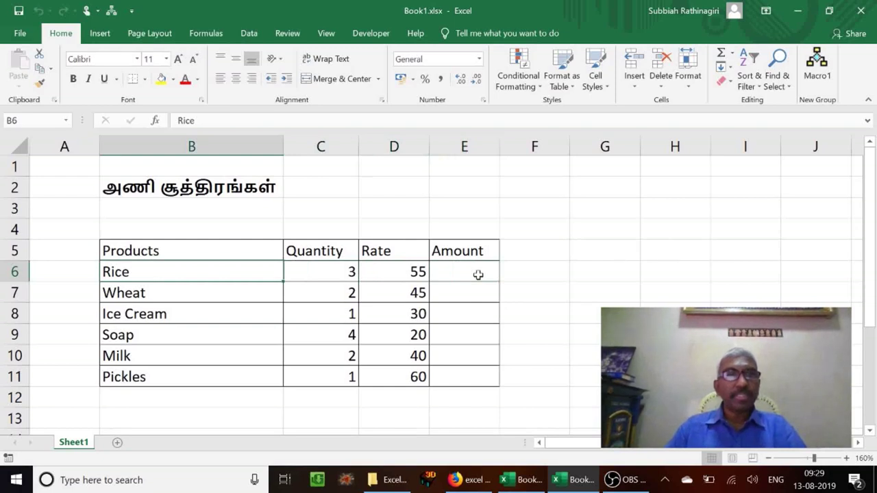
{"action": "key", "text": "Right"}
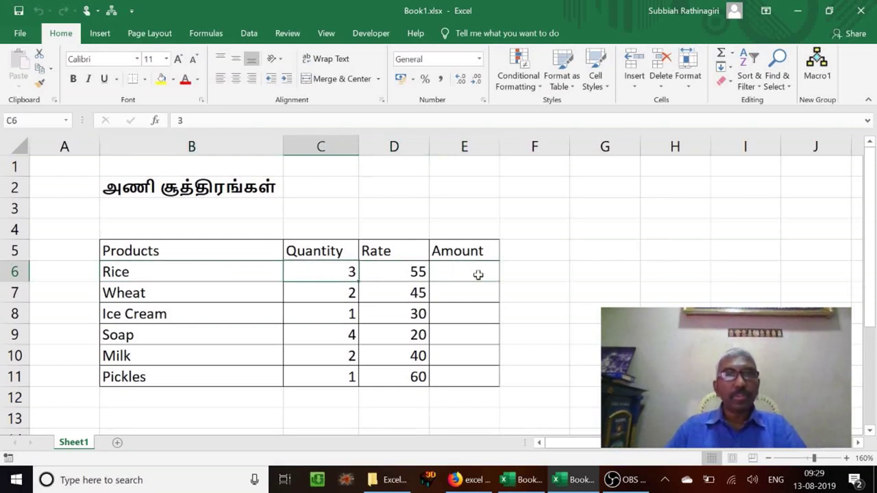
{"action": "key", "text": "Down"}
{"action": "key", "text": "Down"}
{"action": "key", "text": "Down"}
{"action": "key", "text": "Down"}
{"action": "key", "text": "Up"}
{"action": "key", "text": "Up"}
{"action": "key", "text": "Up"}
{"action": "key", "text": "Up"}
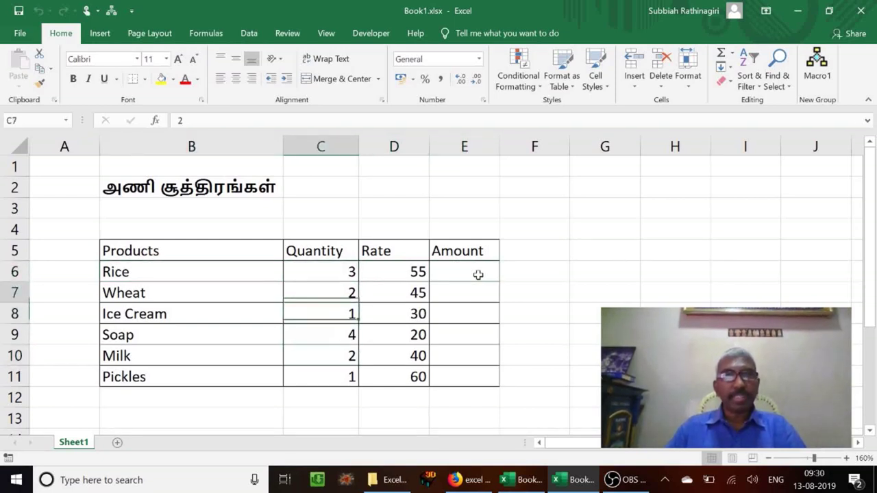
{"action": "key", "text": "Right"}
{"action": "key", "text": "Down"}
{"action": "key", "text": "Down"}
{"action": "key", "text": "Down"}
{"action": "key", "text": "Down"}
{"action": "key", "text": "Down"}
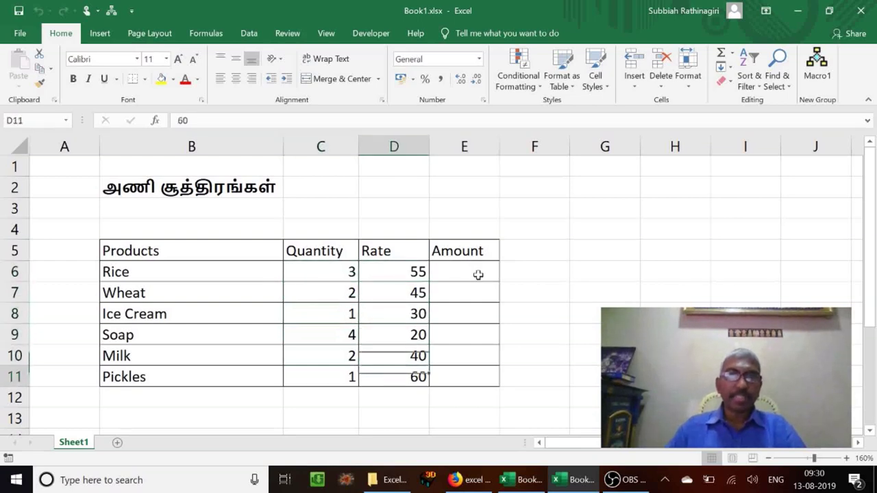
{"action": "key", "text": "Up"}
{"action": "key", "text": "Up"}
{"action": "key", "text": "Up"}
{"action": "key", "text": "Up"}
{"action": "key", "text": "Up"}
{"action": "key", "text": "Right"}
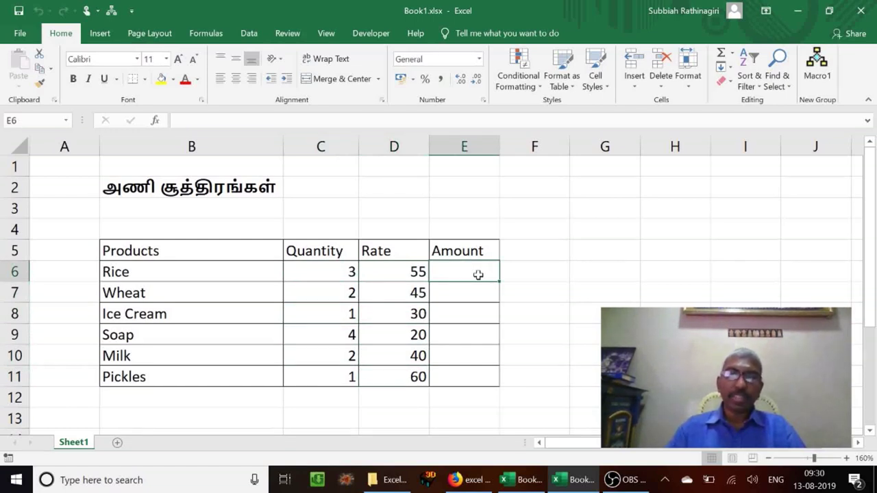
Step: Enter =C6*D6 in the Rice Amount cell E6 and fill the formula down to E11
{"action": "type", "text": "="}
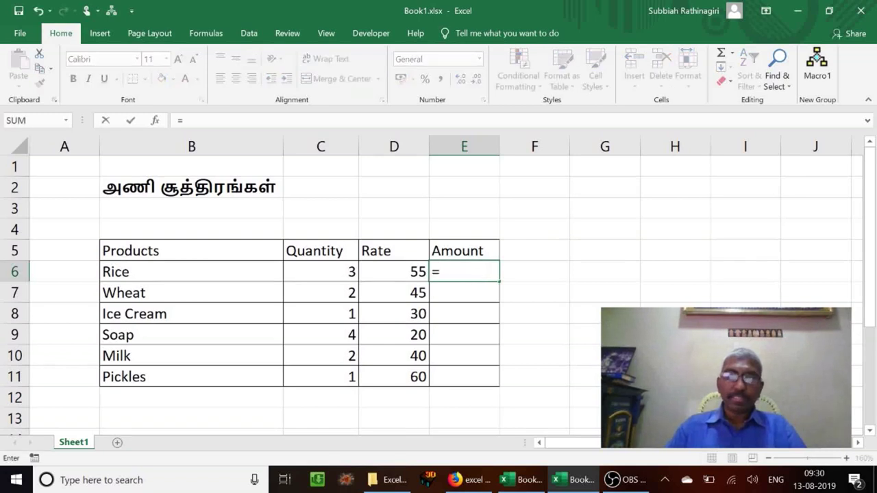
{"action": "key", "text": "Left"}
{"action": "key", "text": "Left"}
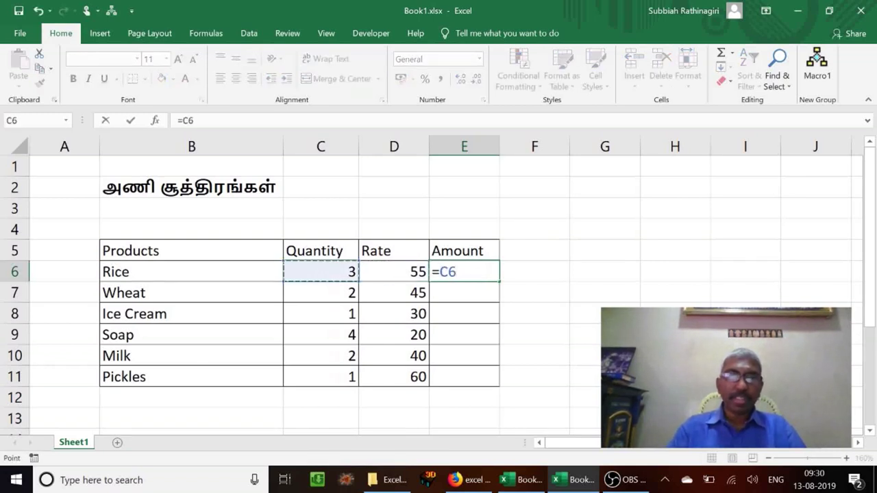
{"action": "type", "text": "*"}
{"action": "key", "text": "Left"}
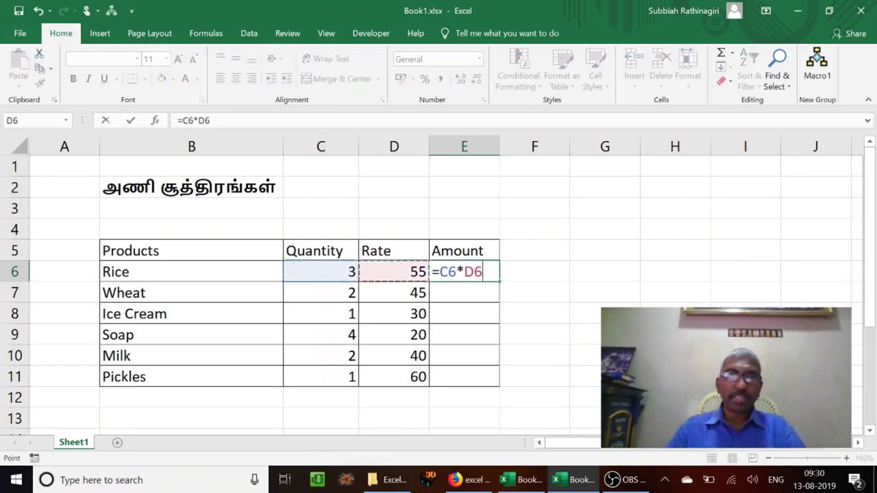
{"action": "key", "text": "Return"}
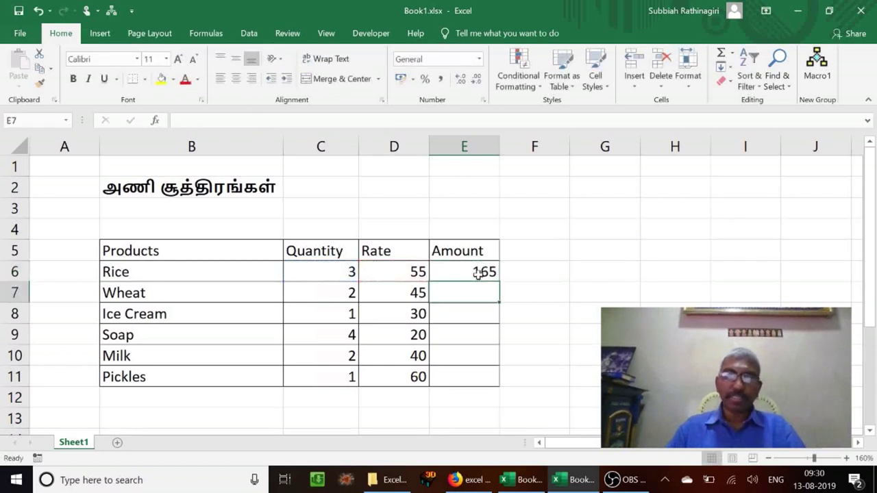
{"action": "left_click", "coordinate": [478, 273]}
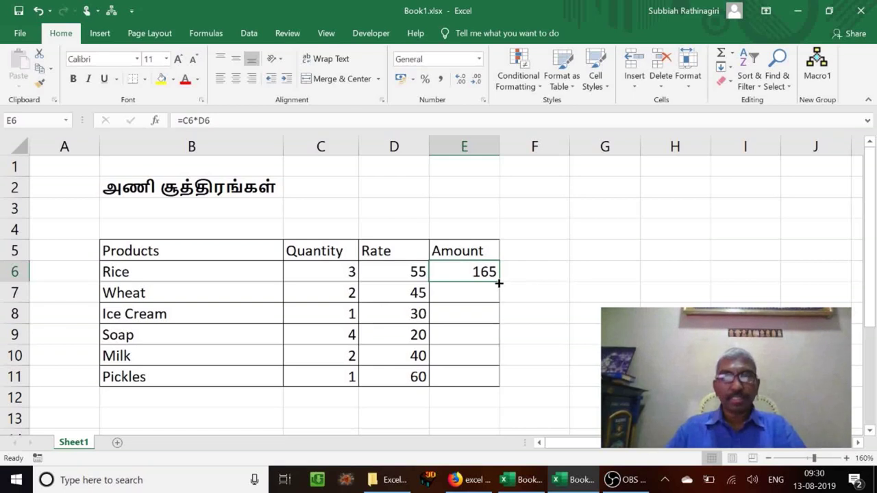
{"action": "double_click", "coordinate": [499, 283]}
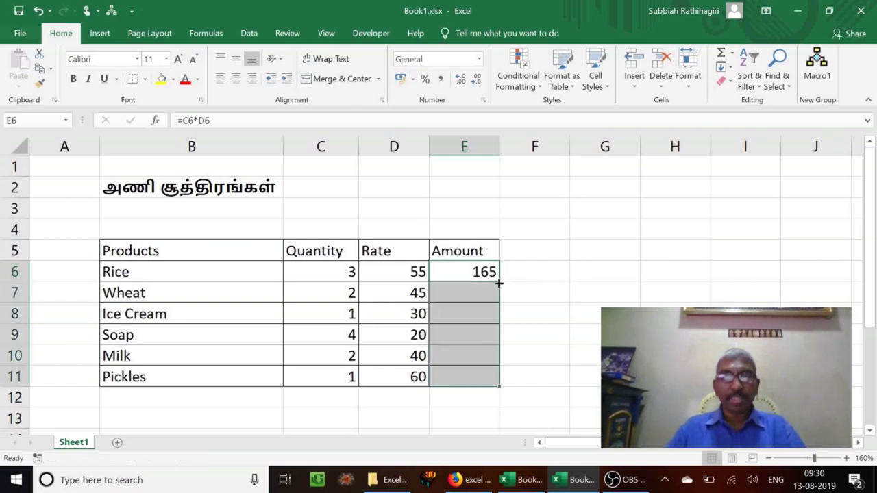
Step: Clear the filled formulas from the Amount cells E6:E11
{"action": "left_click", "coordinate": [461, 272]}
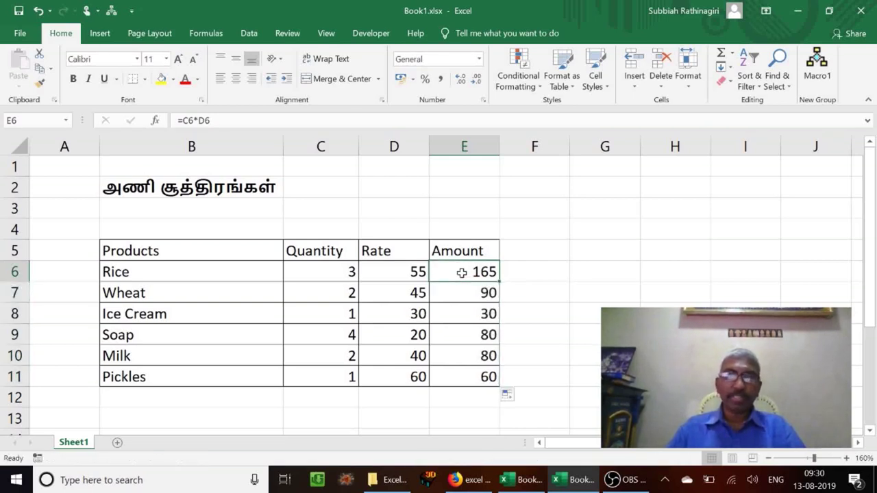
{"action": "key", "text": "shift+Down"}
{"action": "key", "text": "shift+Down"}
{"action": "key", "text": "shift+Down"}
{"action": "key", "text": "shift+Down"}
{"action": "key", "text": "shift+Down"}
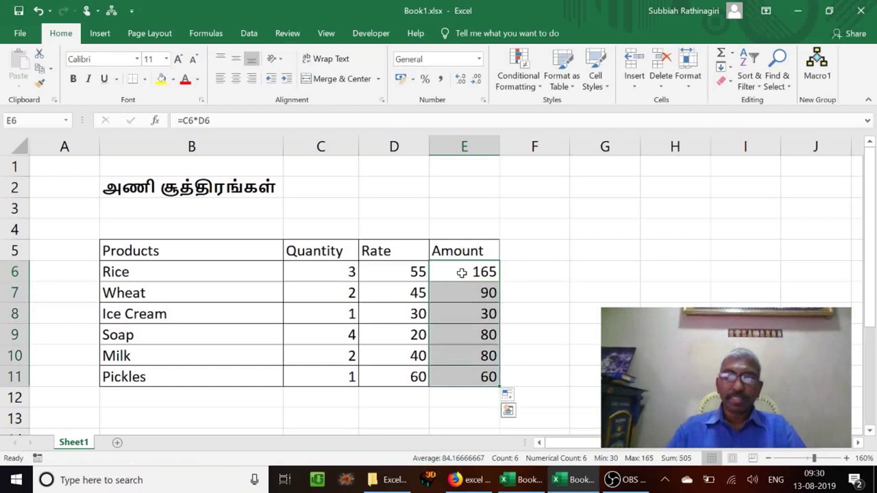
{"action": "key", "text": "Delete"}
Step: Enter =C6*D6 again in cell E6 to multiply the Rice quantity by its rate
{"action": "key", "text": "Up"}
{"action": "left_click", "coordinate": [462, 272]}
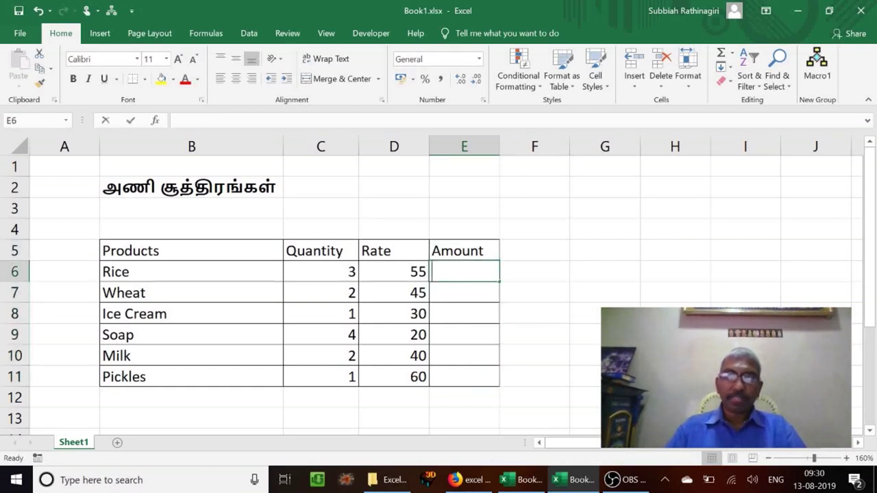
{"action": "type", "text": "="}
{"action": "key", "text": "Left"}
{"action": "key", "text": "Left"}
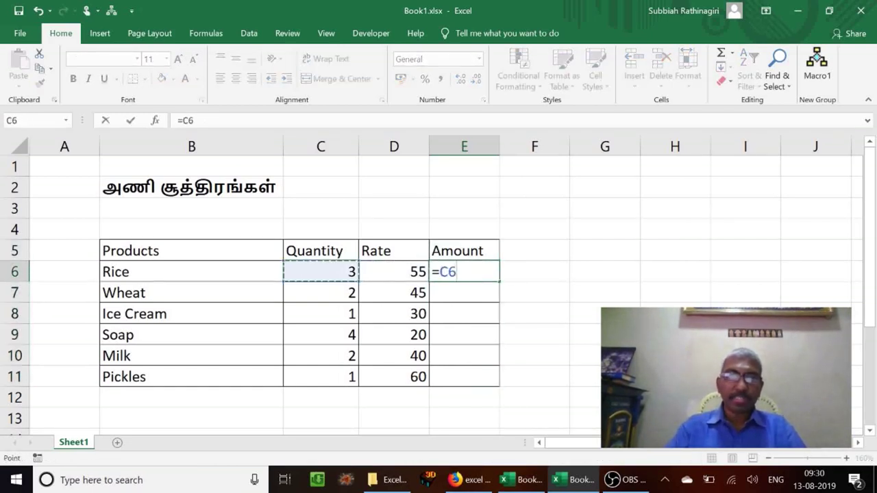
{"action": "type", "text": "*"}
{"action": "key", "text": "Left"}
{"action": "key", "text": "Return"}
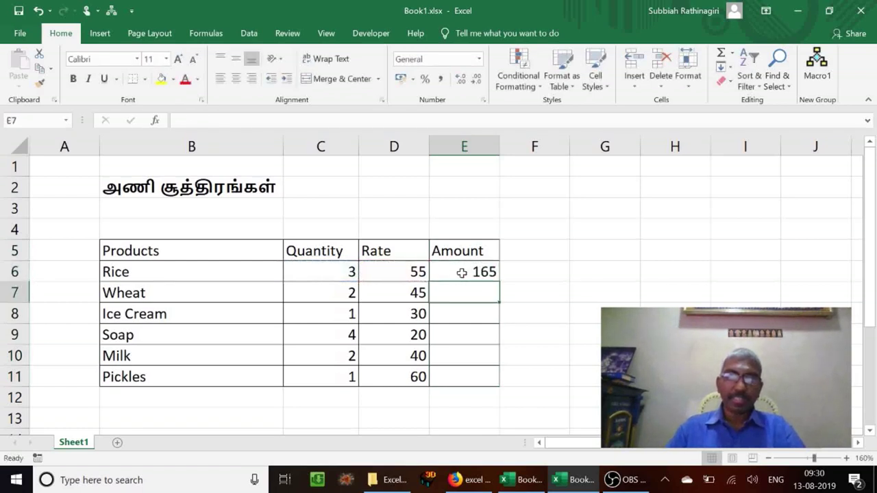
Step: Copy the formula in E6 and paste it into the Amount cells E7:E11
{"action": "left_click", "coordinate": [462, 273]}
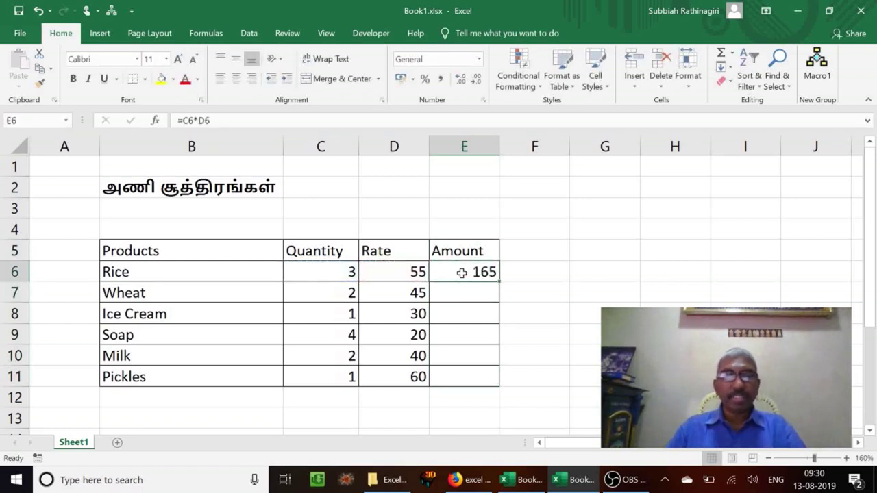
{"action": "key", "text": "ctrl+c"}
{"action": "key", "text": "Down"}
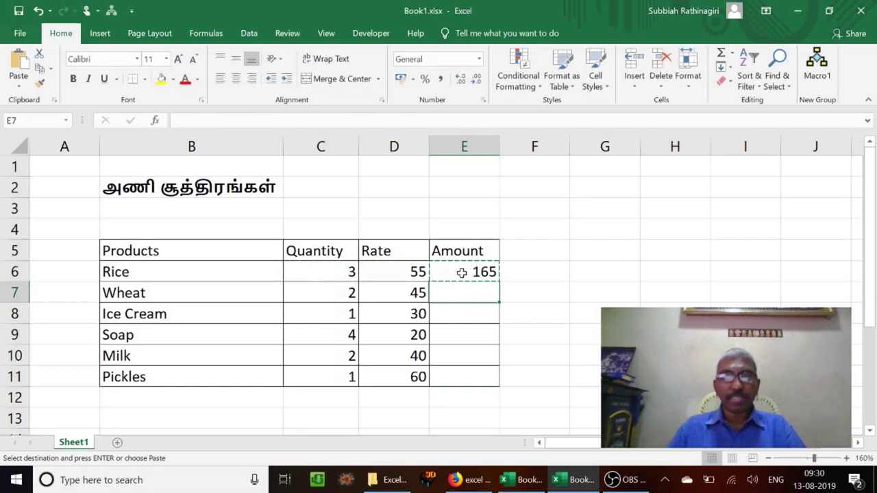
{"action": "key", "text": "shift+Down"}
{"action": "key", "text": "shift+Down"}
{"action": "key", "text": "shift+Down"}
{"action": "key", "text": "shift+Down"}
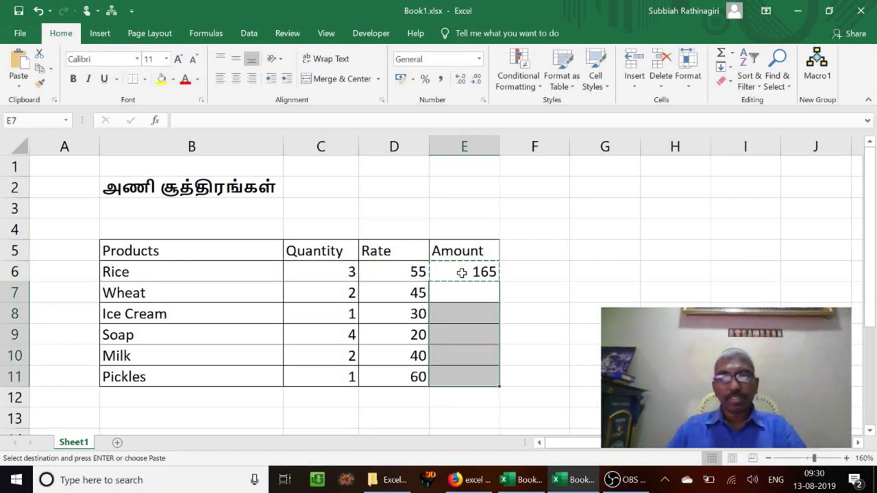
{"action": "key", "text": "ctrl+v"}
{"action": "left_click", "coordinate": [461, 273]}
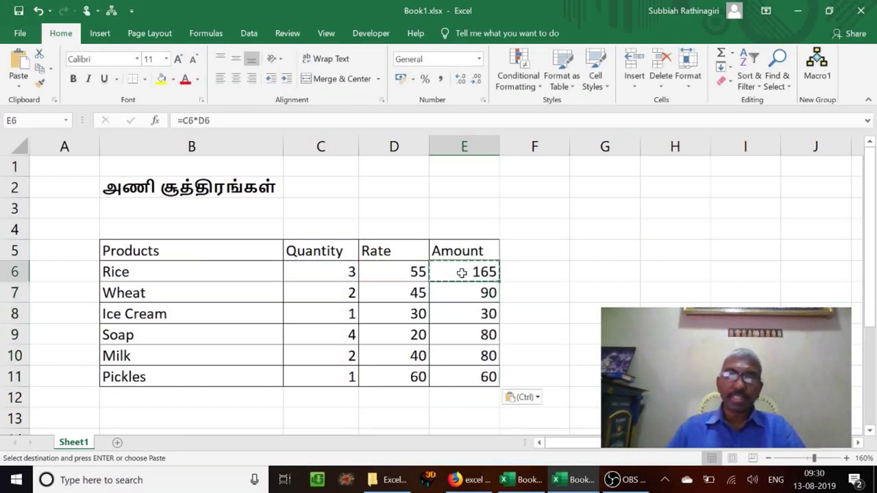
{"action": "key", "text": "Escape"}
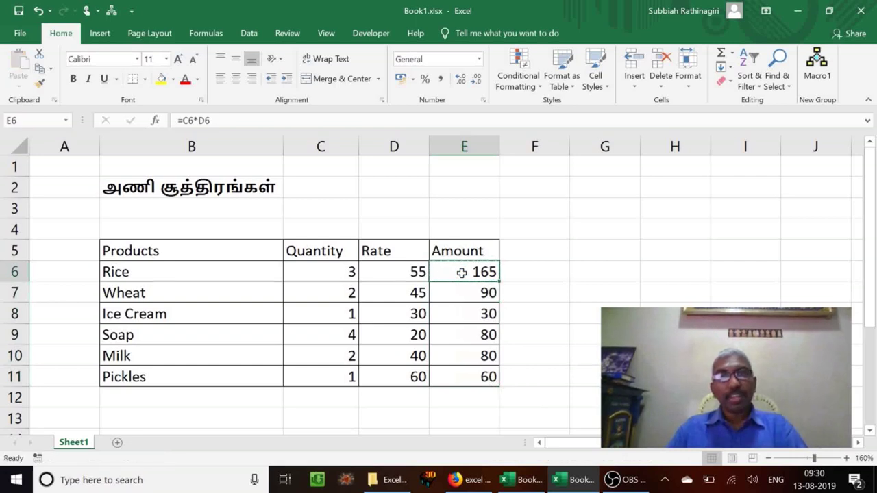
Step: Delete the copied formulas from the Amount cells E6:E11
{"action": "key", "text": "shift+Down"}
{"action": "key", "text": "shift+Down"}
{"action": "key", "text": "shift+Down"}
{"action": "key", "text": "shift+Down"}
{"action": "key", "text": "shift+Down"}
{"action": "key", "text": "Delete"}
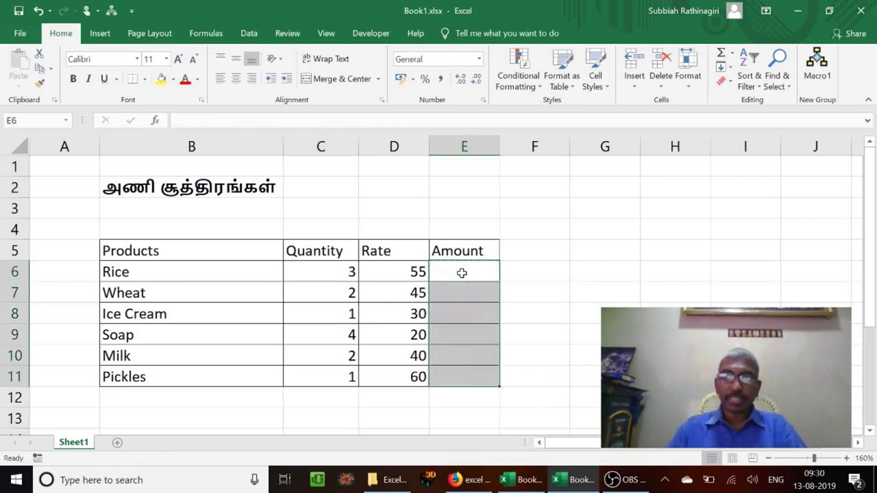
Step: Enter =C6*D6 into all the Amount cells E6:E11 at once
{"action": "key", "text": "Up"}
{"action": "key", "text": "Down"}
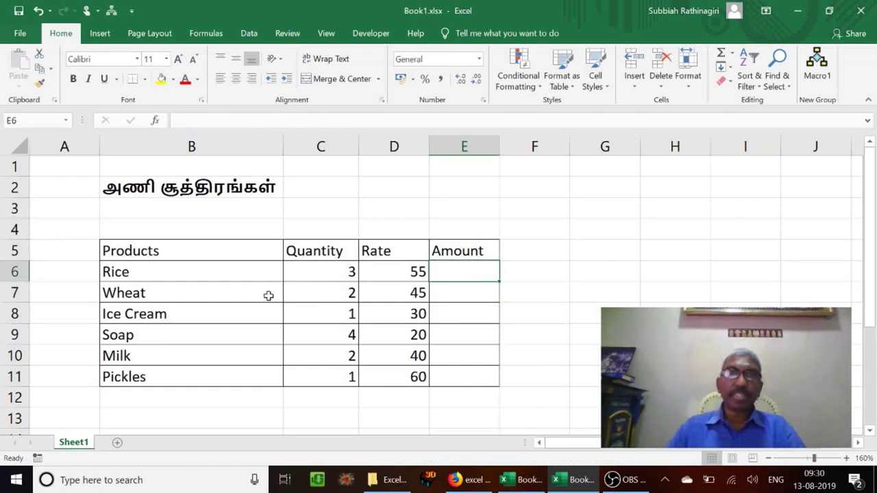
{"action": "key", "text": "shift+Down"}
{"action": "key", "text": "shift+Down"}
{"action": "key", "text": "shift+Down"}
{"action": "key", "text": "shift+Down"}
{"action": "key", "text": "shift+Down"}
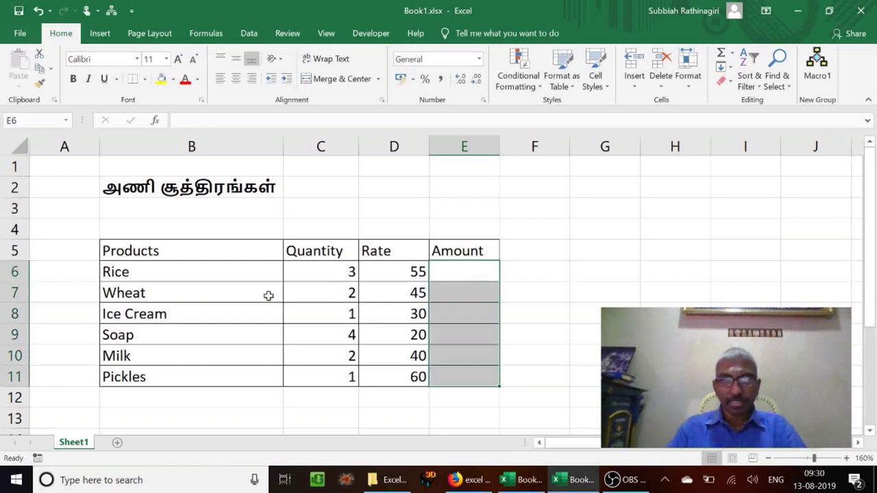
{"action": "type", "text": "="}
{"action": "key", "text": "Left"}
{"action": "key", "text": "Left"}
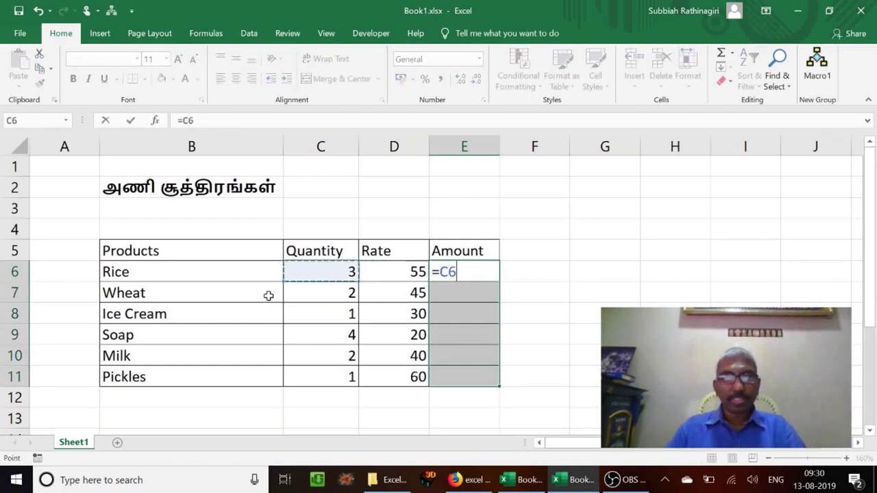
{"action": "type", "text": "*"}
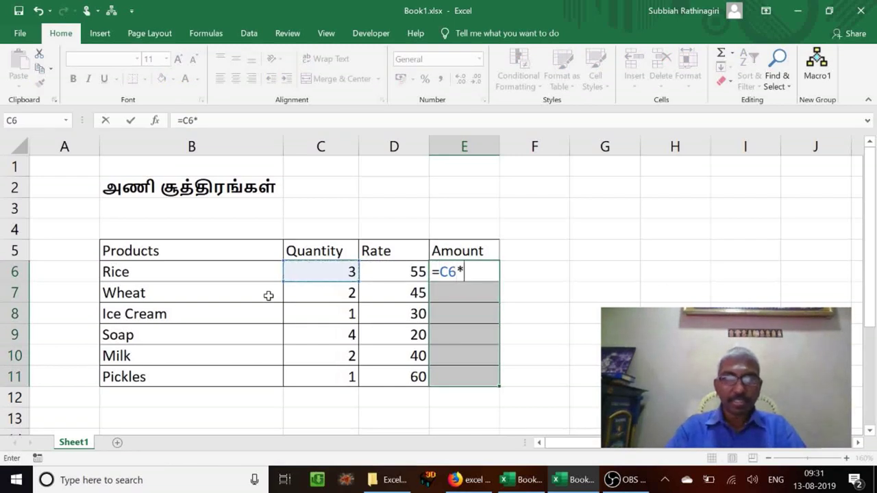
{"action": "key", "text": "Left"}
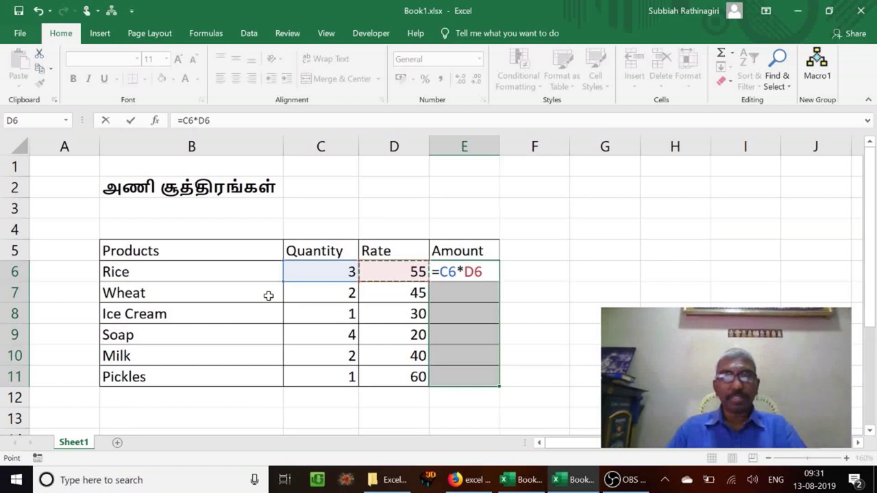
{"action": "key", "text": "ctrl+Return"}
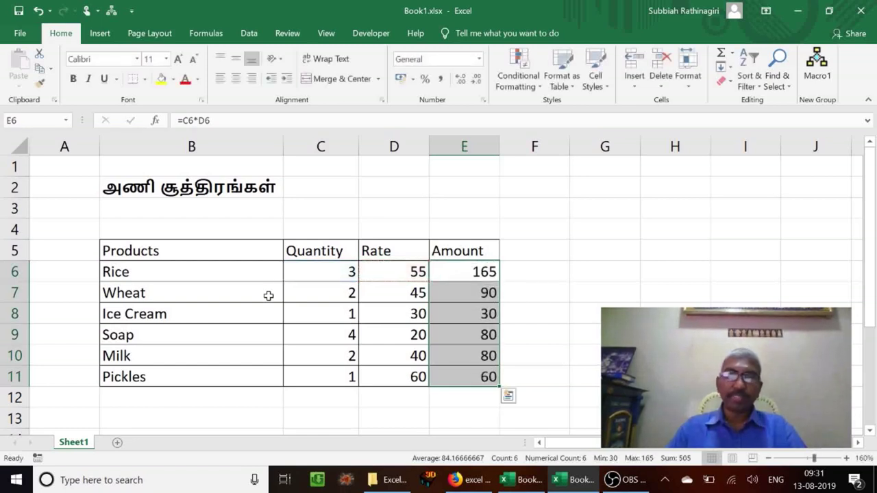
Step: Clear the Amount cells E6:E11 again
{"action": "key", "text": "Up"}
{"action": "key", "text": "Down"}
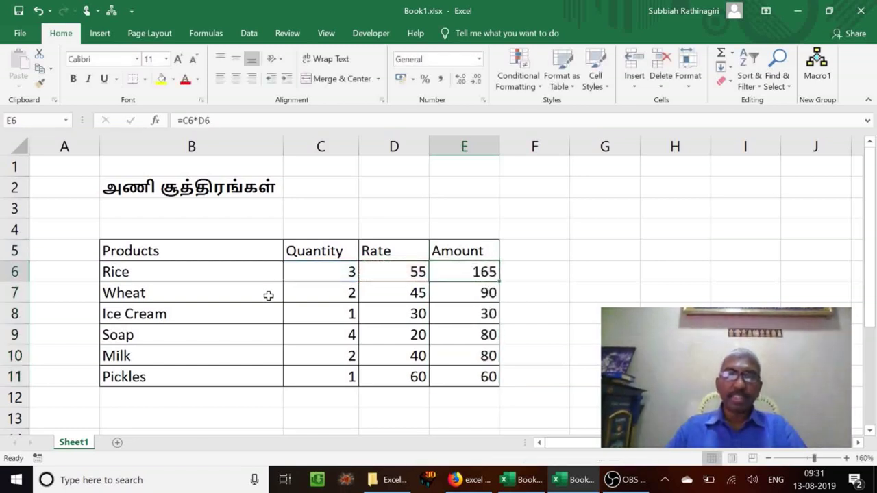
{"action": "key", "text": "shift+Down"}
{"action": "key", "text": "shift+Down"}
{"action": "key", "text": "shift+Down"}
{"action": "key", "text": "shift+Down"}
{"action": "key", "text": "shift+Down"}
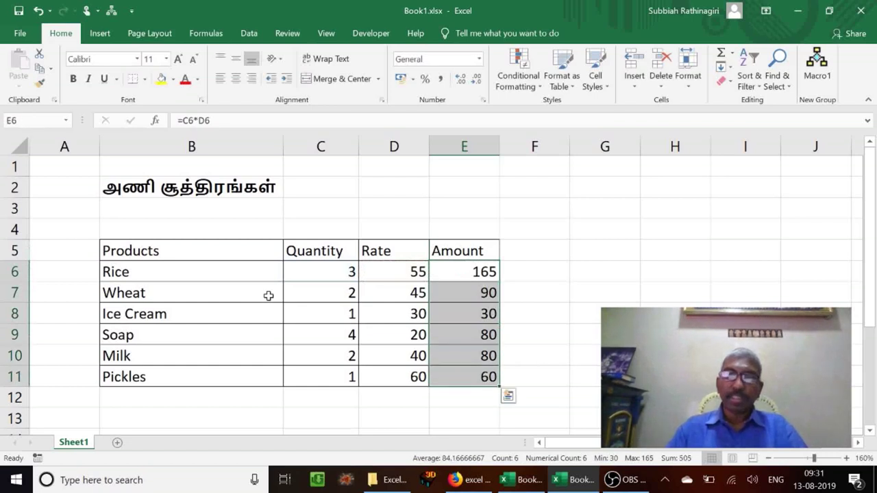
{"action": "key", "text": "Delete"}
Step: Begin one formula across the Amount cells E6:E11 that references the Quantity range C6:C11
{"action": "key", "text": "Up"}
{"action": "key", "text": "Down"}
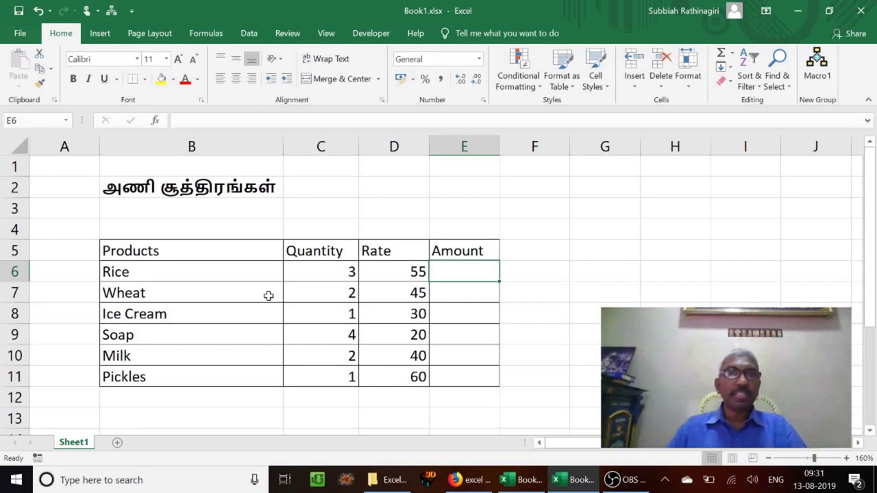
{"action": "key", "text": "shift+Down"}
{"action": "key", "text": "shift+Down"}
{"action": "key", "text": "shift+Down"}
{"action": "key", "text": "shift+Down"}
{"action": "key", "text": "shift+Down"}
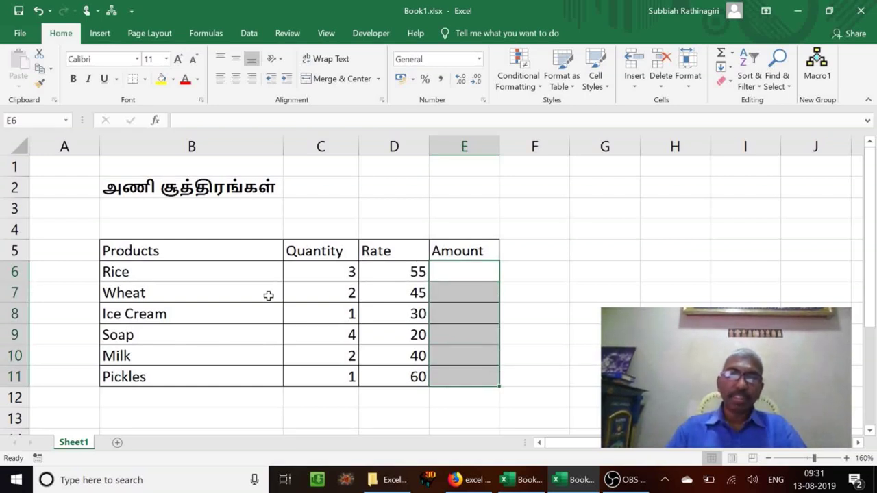
{"action": "type", "text": "="}
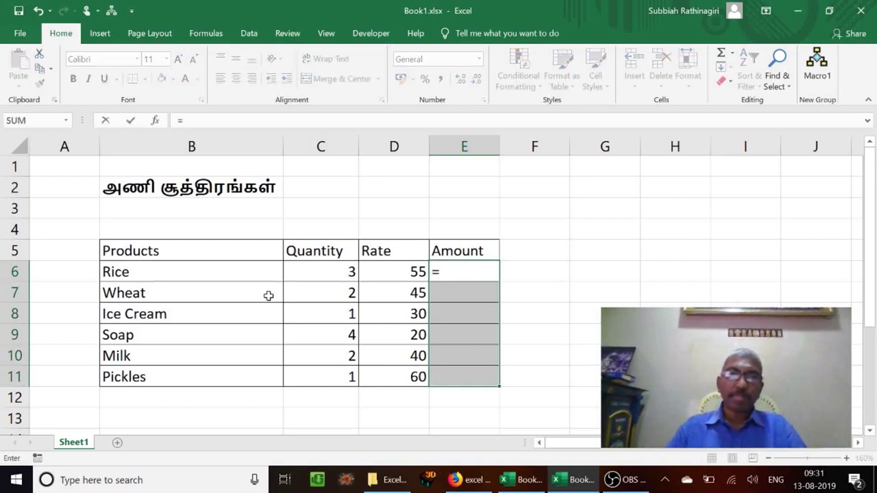
{"action": "key", "text": "Left"}
{"action": "key", "text": "Left"}
{"action": "key", "text": "shift+Down"}
{"action": "key", "text": "shift+Down"}
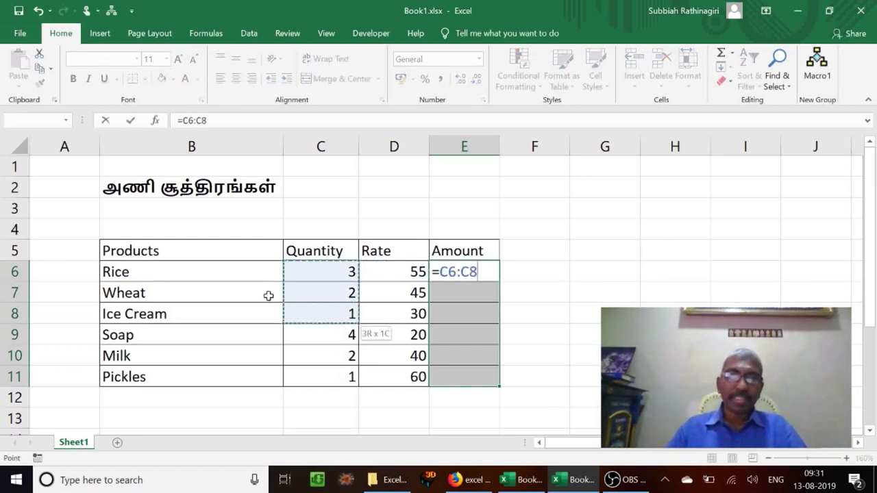
{"action": "key", "text": "shift+Down"}
{"action": "key", "text": "shift+Down"}
{"action": "key", "text": "shift+Down"}
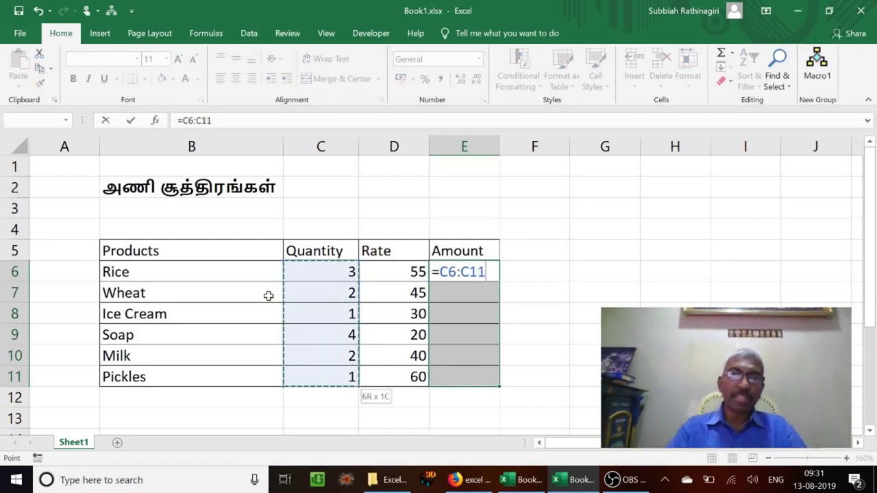
Step: Multiply by the Rate range D6:D11 and commit =C6:C11*D6:D11 as an array formula in E6:E11
{"action": "type", "text": "*"}
{"action": "key", "text": "Left"}
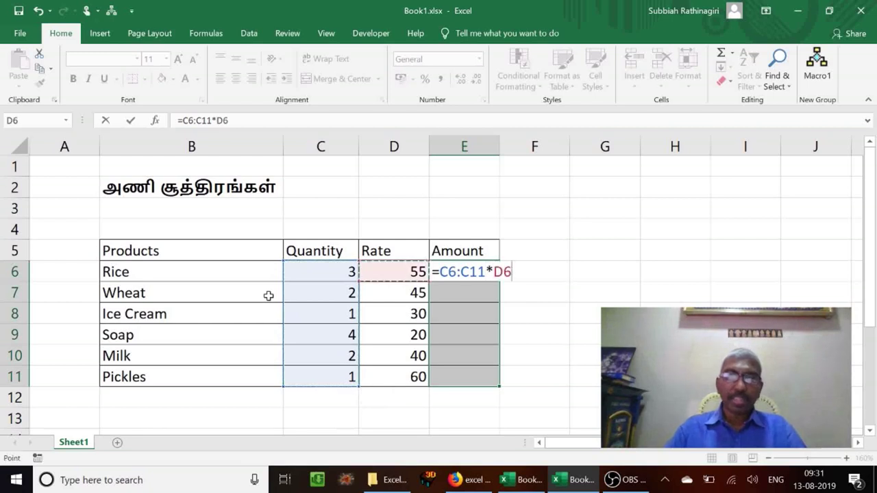
{"action": "key", "text": "shift+Down"}
{"action": "key", "text": "shift+Down"}
{"action": "key", "text": "shift+Down"}
{"action": "key", "text": "shift+Down"}
{"action": "key", "text": "shift+Down"}
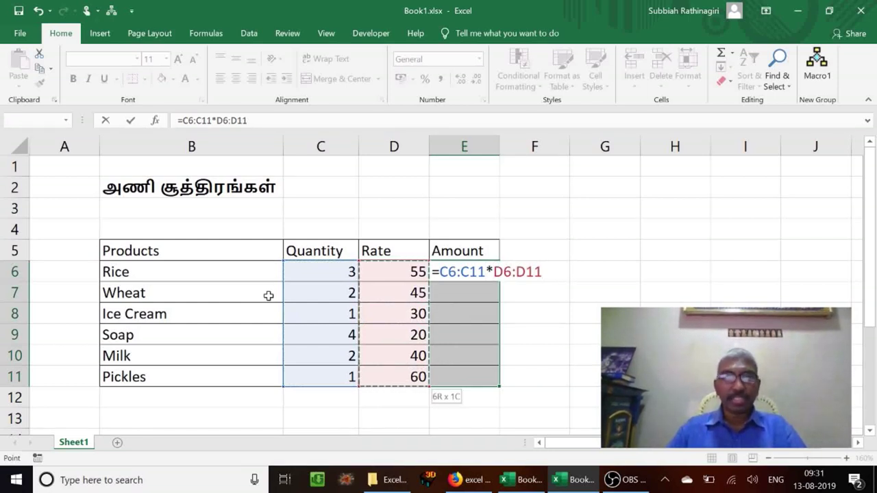
{"action": "key", "text": "ctrl+shift+Return"}
Step: Inspect the formula held by each Amount cell from E6 to E11
{"action": "key", "text": "Up"}
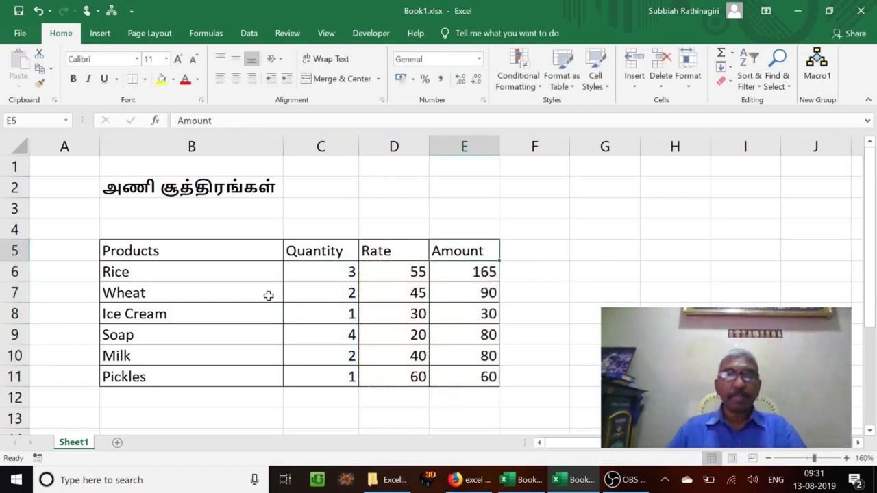
{"action": "key", "text": "Down"}
{"action": "key", "text": "Down"}
{"action": "key", "text": "Down"}
{"action": "key", "text": "Down"}
{"action": "key", "text": "Down"}
{"action": "key", "text": "Down"}
{"action": "key", "text": "Up"}
{"action": "key", "text": "Up"}
{"action": "key", "text": "Up"}
{"action": "key", "text": "Up"}
{"action": "key", "text": "Up"}
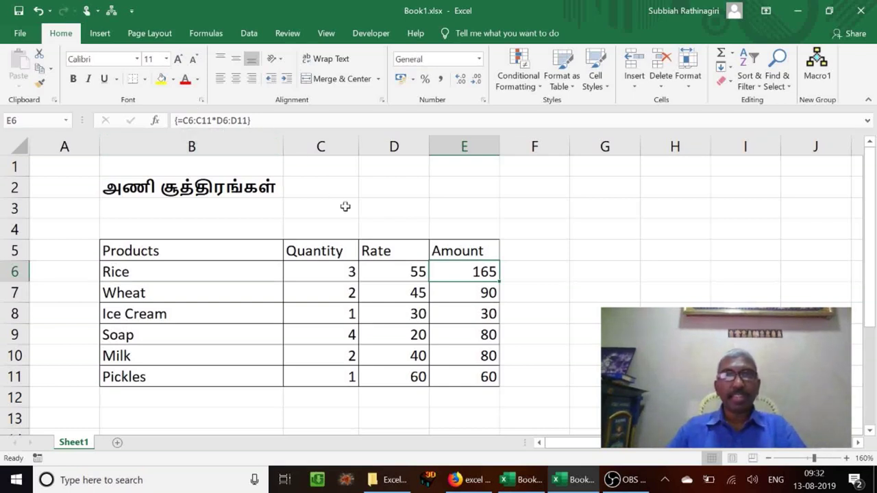
Step: Delete the whole array formula from the Amount cells E6:E11
{"action": "key", "text": "shift+Down"}
{"action": "key", "text": "shift+Down"}
{"action": "key", "text": "shift+Down"}
{"action": "key", "text": "shift+Down"}
{"action": "key", "text": "shift+Down"}
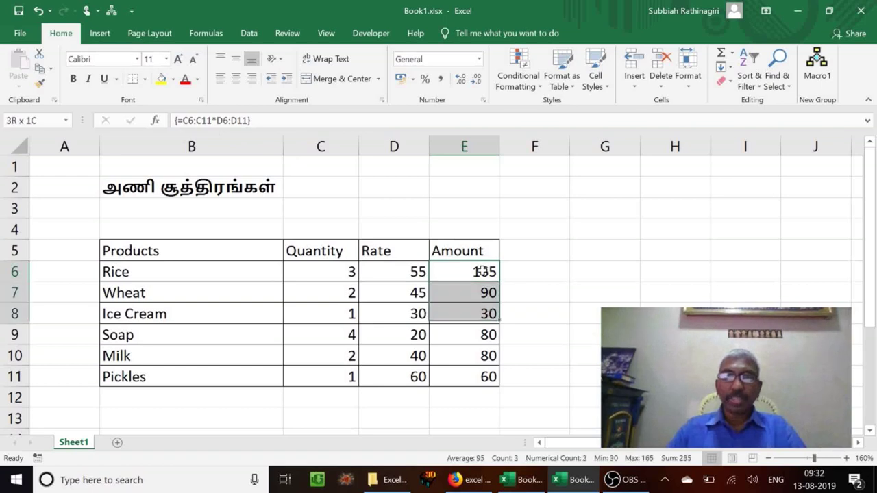
{"action": "key", "text": "Delete"}
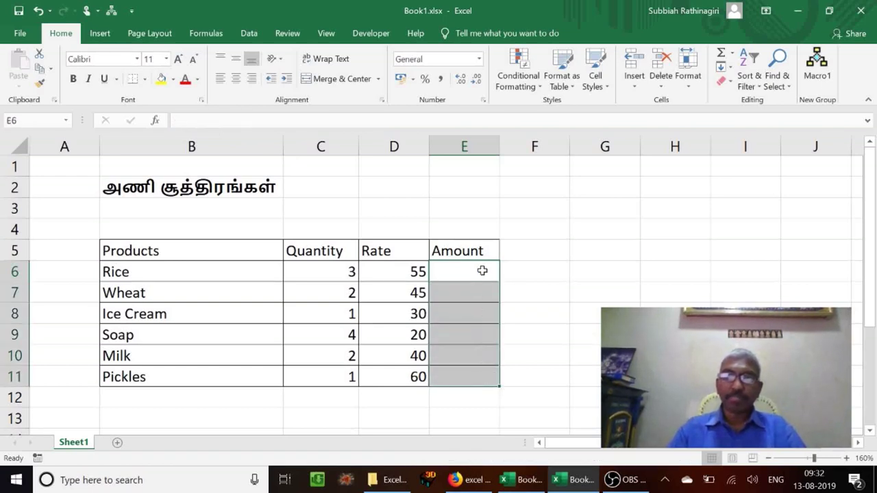
Step: Enter =C6:C11*D6:D11 as a single array formula across the Amount cells E6:E11
{"action": "left_click", "coordinate": [482, 270]}
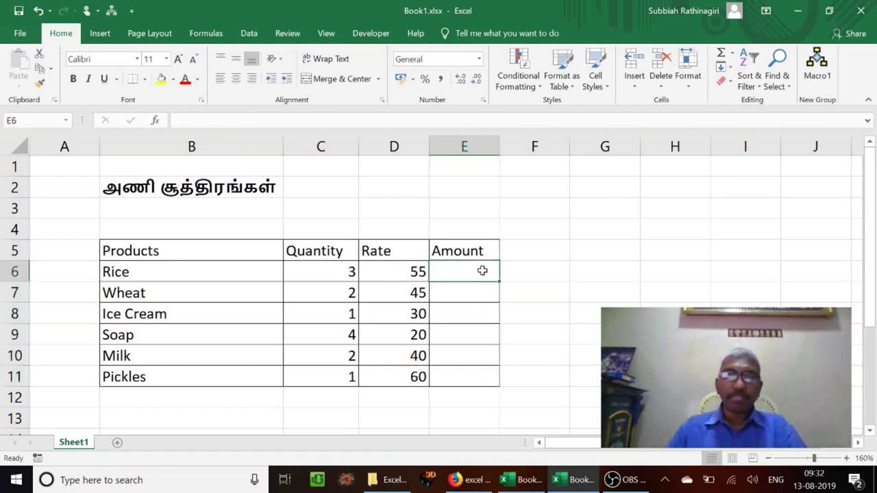
{"action": "key", "text": "shift+Down"}
{"action": "key", "text": "shift+Down"}
{"action": "key", "text": "shift+Down"}
{"action": "key", "text": "shift+Down"}
{"action": "key", "text": "shift+Down"}
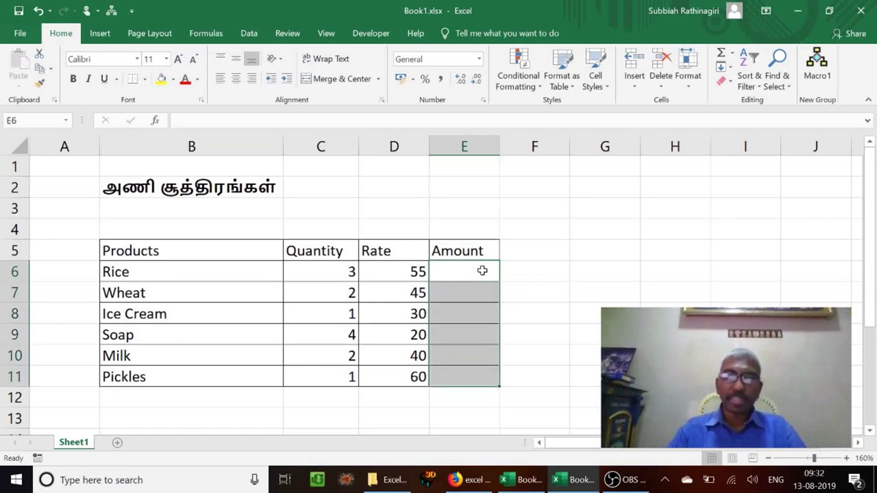
{"action": "type", "text": "="}
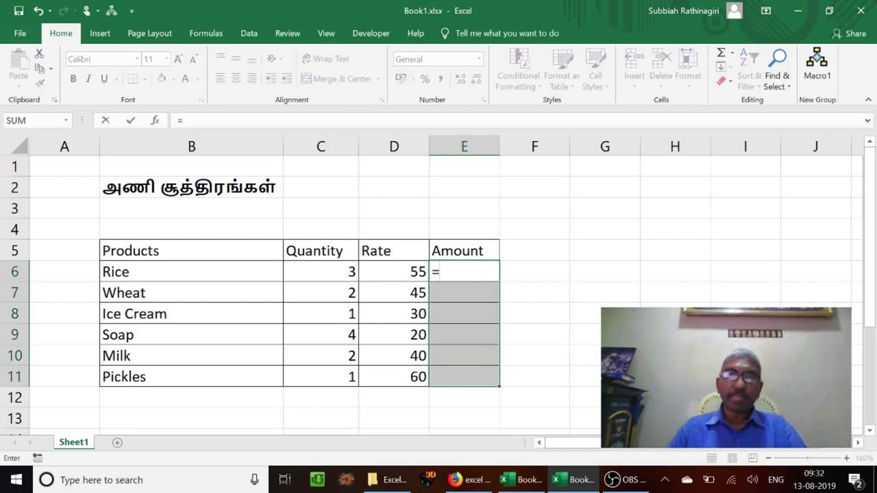
{"action": "left_click_drag", "start_coordinate": [398, 273], "coordinate": [342, 378]}
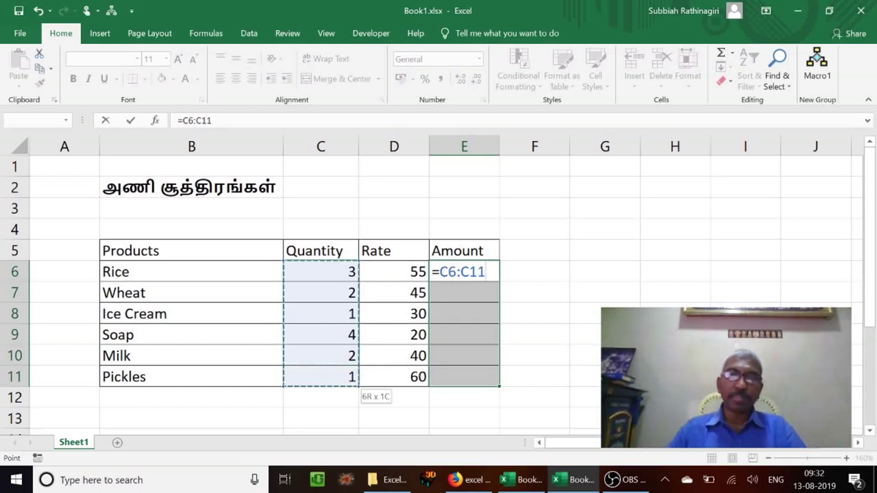
{"action": "type", "text": "*"}
{"action": "left_click", "coordinate": [394, 272]}
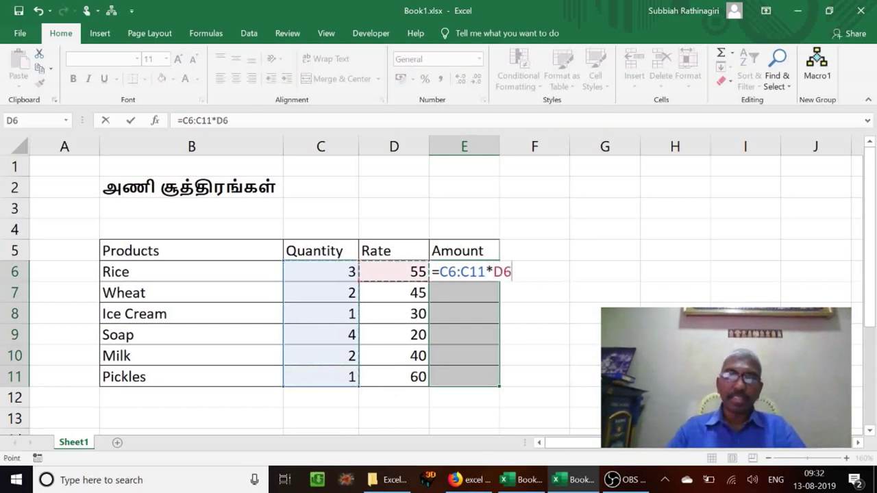
{"action": "left_click_drag", "start_coordinate": [394, 272], "coordinate": [404, 377]}
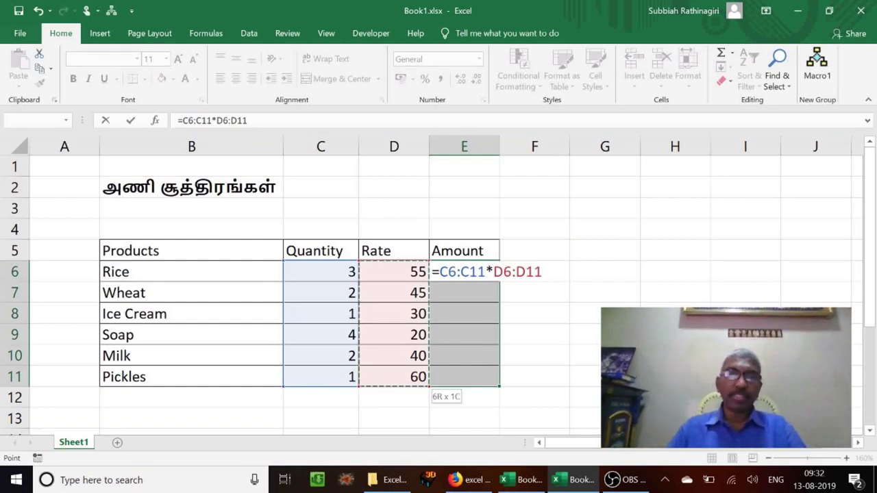
{"action": "key", "text": "ctrl+shift+Return"}
Step: Compare the array formula in the Amount cells E6:E11 row by row
{"action": "key", "text": "Up"}
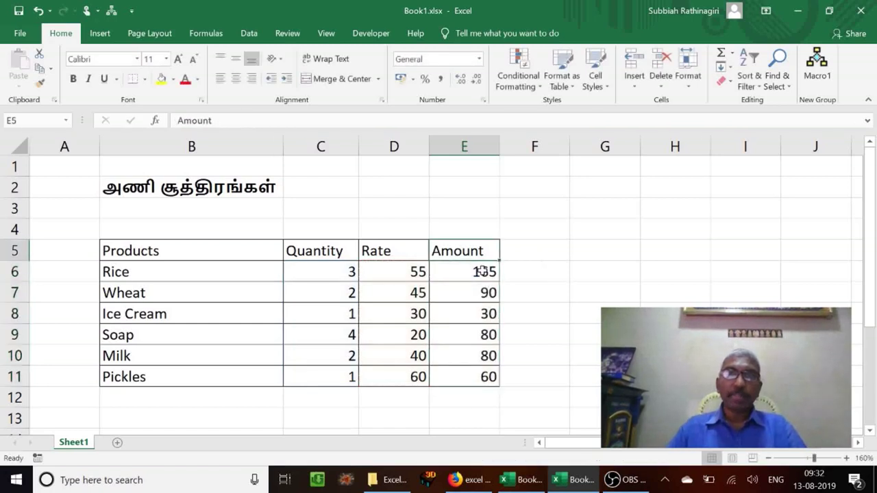
{"action": "key", "text": "Down"}
{"action": "key", "text": "Down"}
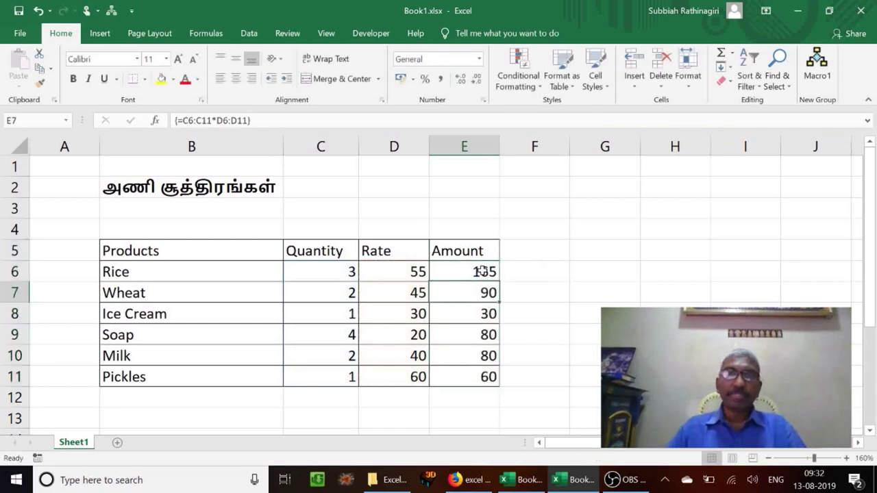
{"action": "left_click", "coordinate": [446, 266]}
{"action": "key", "text": "Down"}
{"action": "key", "text": "Down"}
{"action": "key", "text": "Down"}
{"action": "key", "text": "Down"}
{"action": "key", "text": "Down"}
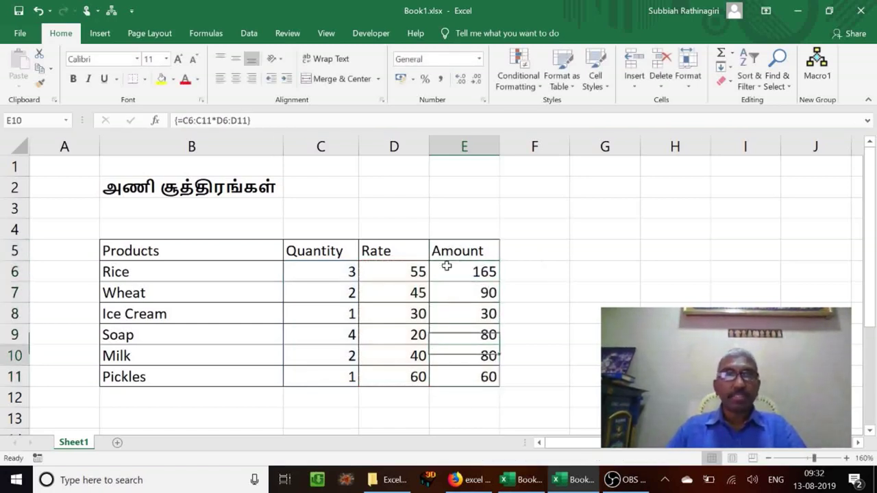
{"action": "key", "text": "Up"}
{"action": "key", "text": "Up"}
{"action": "key", "text": "Up"}
{"action": "key", "text": "Up"}
{"action": "key", "text": "Up"}
{"action": "key", "text": "Down"}
{"action": "key", "text": "Down"}
{"action": "key", "text": "Down"}
{"action": "key", "text": "Down"}
{"action": "key", "text": "Down"}
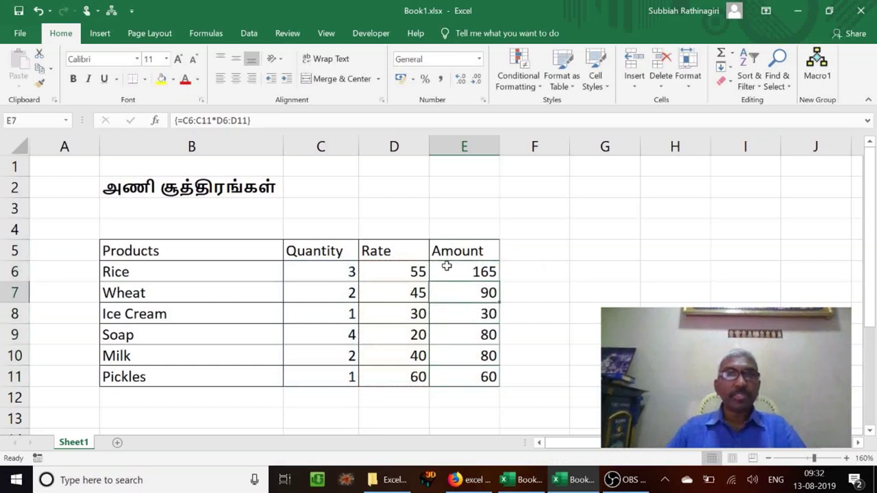
Step: Try to delete only the Ice Cream amount in E8 from the array
{"action": "key", "text": "Up"}
{"action": "key", "text": "Up"}
{"action": "key", "text": "Up"}
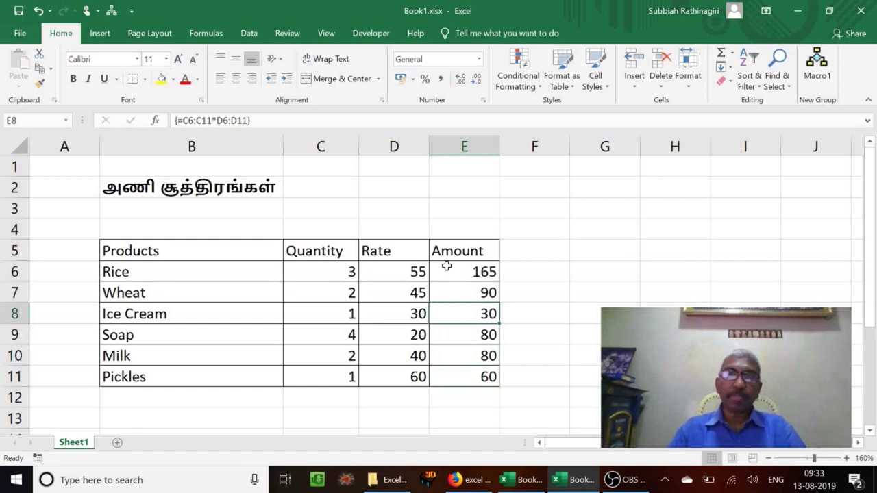
{"action": "key", "text": "Delete"}
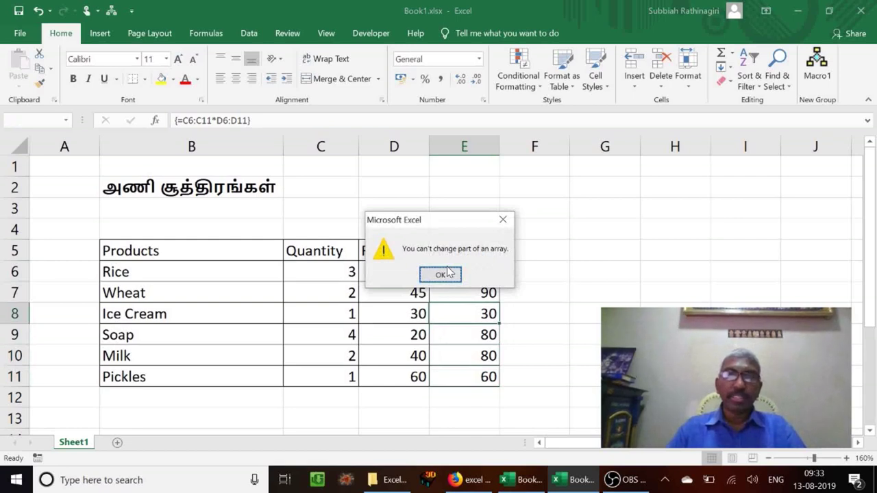
{"action": "left_click", "coordinate": [447, 274]}
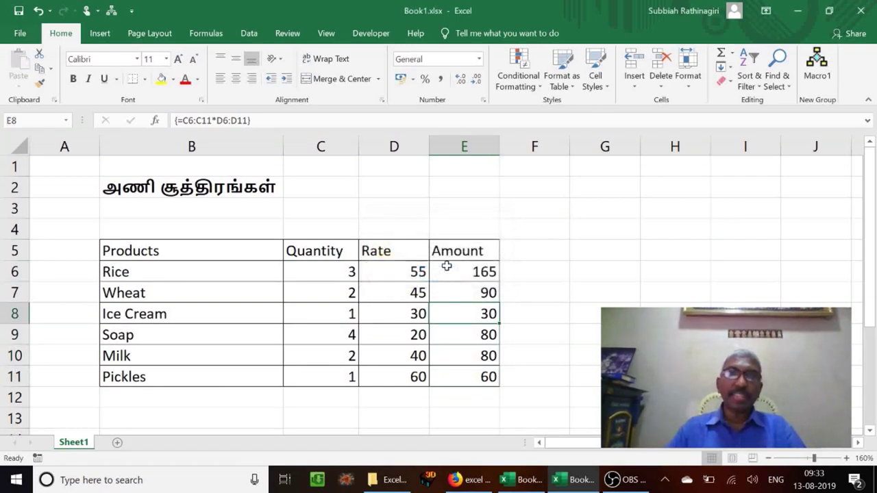
Step: Select the complete array range E6:E11 and delete its contents
{"action": "key", "text": "Up"}
{"action": "key", "text": "Up"}
{"action": "key", "text": "shift+Down"}
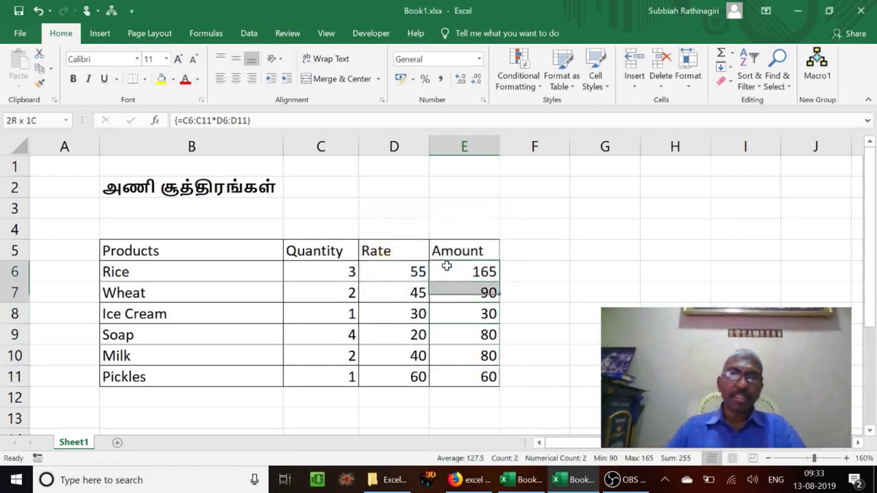
{"action": "key", "text": "shift+Down"}
{"action": "key", "text": "shift+Down"}
{"action": "key", "text": "shift+Down"}
{"action": "key", "text": "shift+Down"}
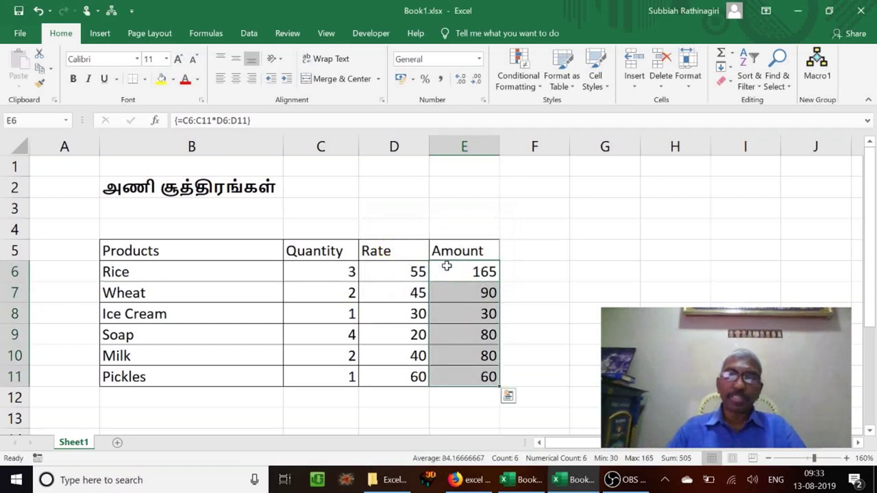
{"action": "key", "text": "Delete"}
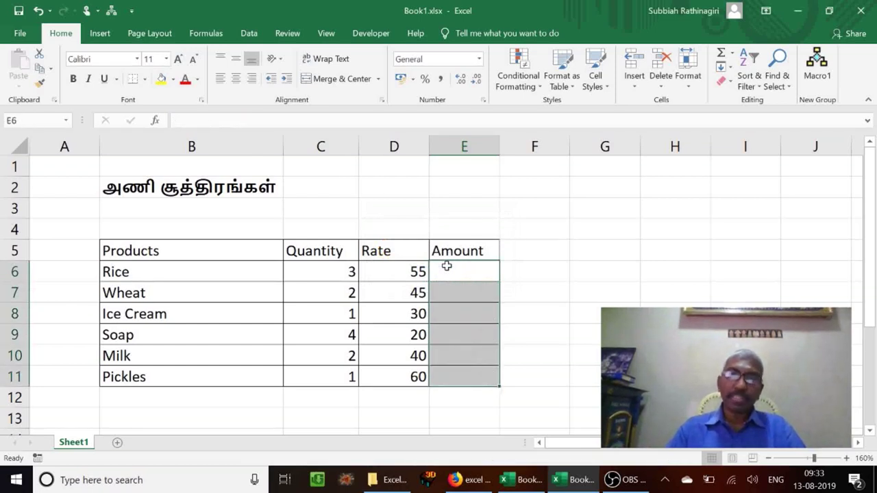
Step: Start a formula over the empty Amount cells E6:E11 with the Quantity range C6:C11 as its first operand
{"action": "key", "text": "Up"}
{"action": "key", "text": "Down"}
{"action": "key", "text": "shift+Down"}
{"action": "key", "text": "shift+Down"}
{"action": "key", "text": "shift+Down"}
{"action": "key", "text": "shift+Down"}
{"action": "key", "text": "shift+Down"}
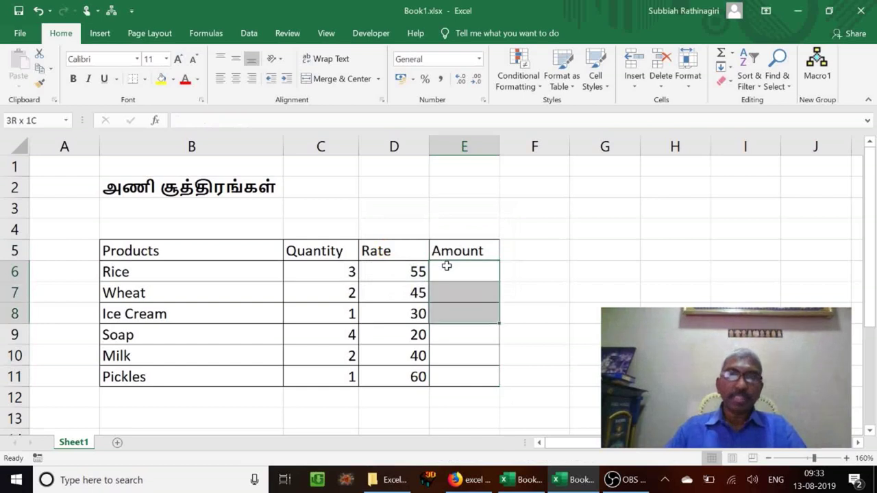
{"action": "type", "text": "="}
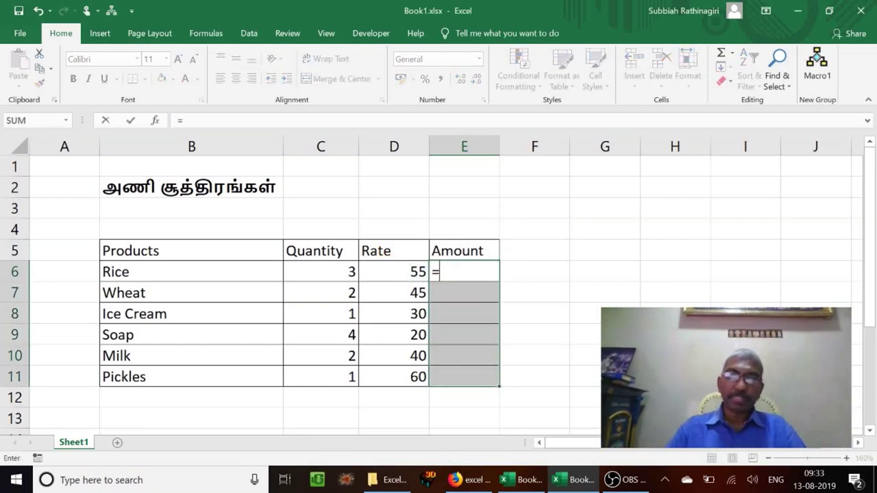
{"action": "key", "text": "Left"}
{"action": "key", "text": "Left"}
{"action": "key", "text": "shift+Down"}
{"action": "key", "text": "shift+Down"}
{"action": "key", "text": "shift+Down"}
{"action": "key", "text": "shift+Down"}
{"action": "key", "text": "shift+Down"}
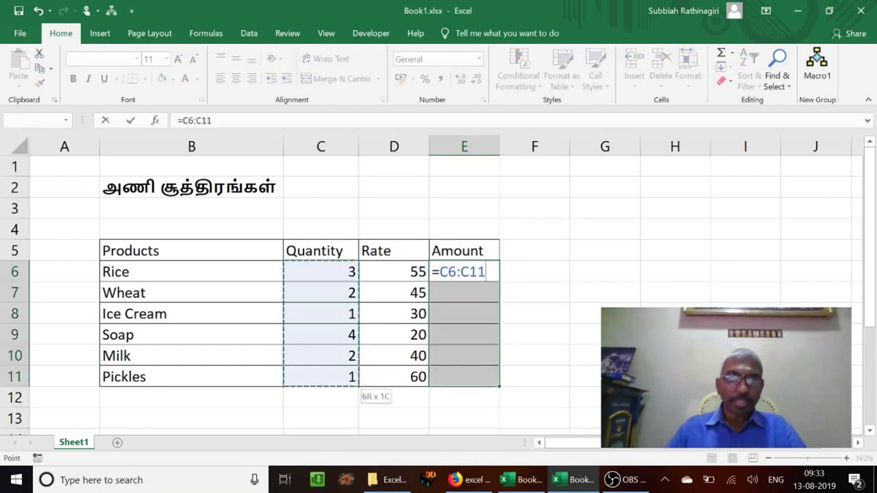
Step: Complete the formula as =C6:C11*D6:D11 and enter it as an array formula over E6:E11
{"action": "type", "text": "*"}
{"action": "key", "text": "Left"}
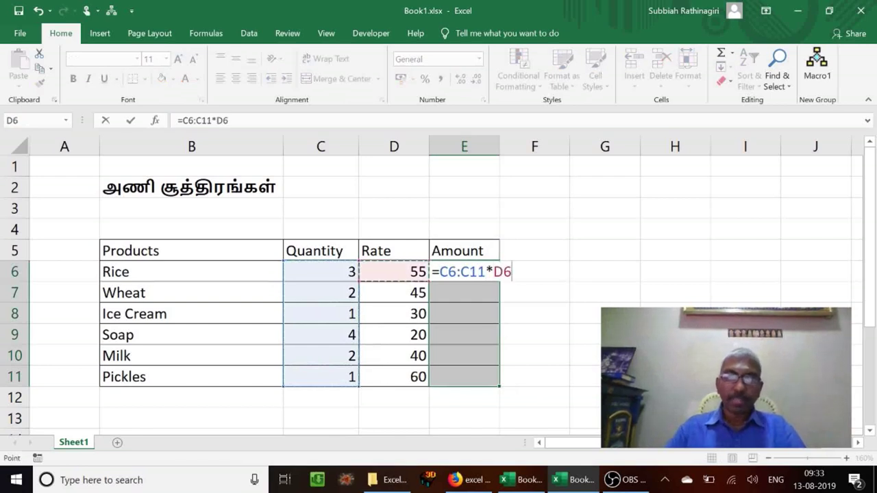
{"action": "key", "text": "shift+Down"}
{"action": "key", "text": "shift+Down"}
{"action": "key", "text": "shift+Down"}
{"action": "key", "text": "shift+Down"}
{"action": "key", "text": "shift+Down"}
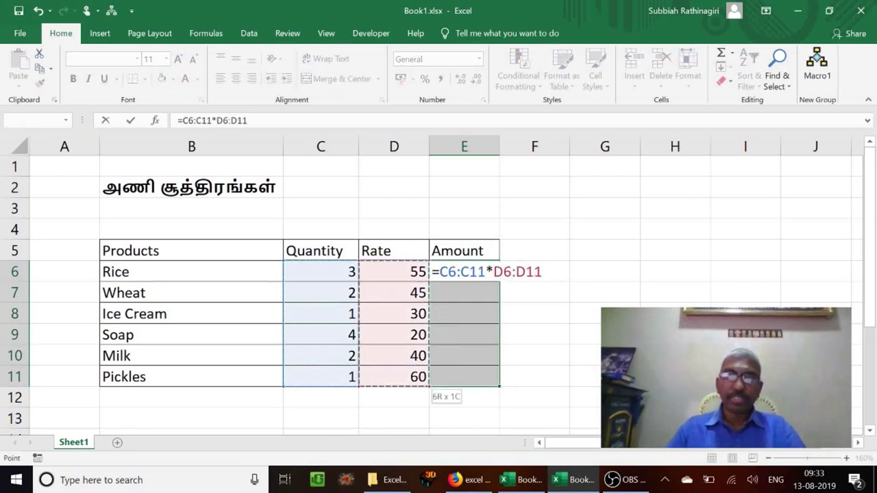
{"action": "key", "text": "ctrl+shift+Return"}
Step: Select the whole Amount array E6:E11 and open its array formula for editing
{"action": "left_click_drag", "start_coordinate": [446, 253], "coordinate": [446, 266]}
{"action": "left_click", "coordinate": [446, 266]}
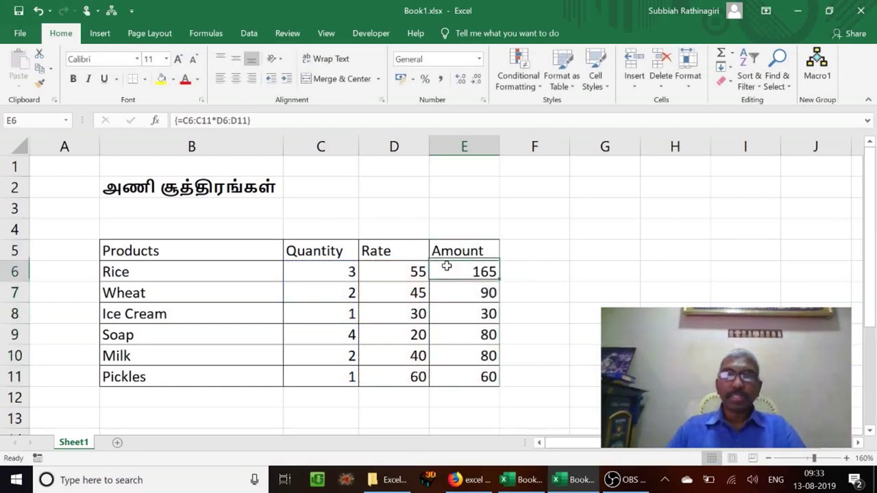
{"action": "key", "text": "shift+Down"}
{"action": "key", "text": "shift+Down"}
{"action": "key", "text": "shift+Down"}
{"action": "key", "text": "shift+Down"}
{"action": "key", "text": "shift+Down"}
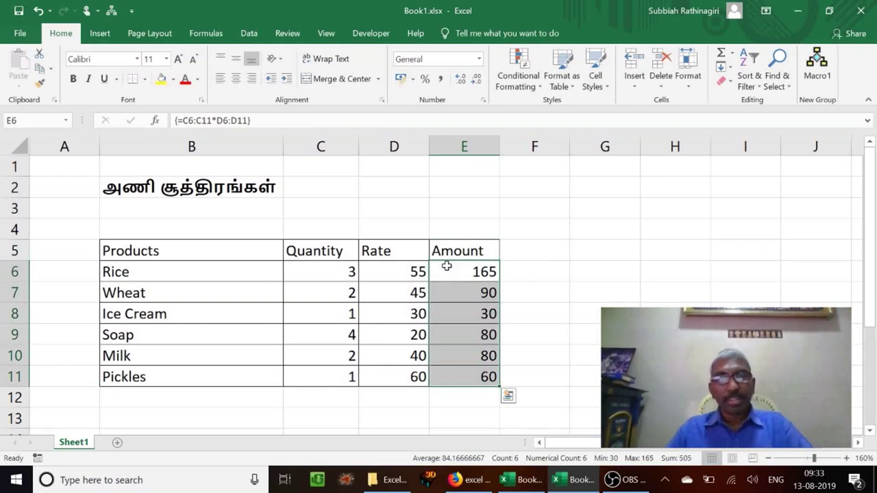
{"action": "key", "text": "F2"}
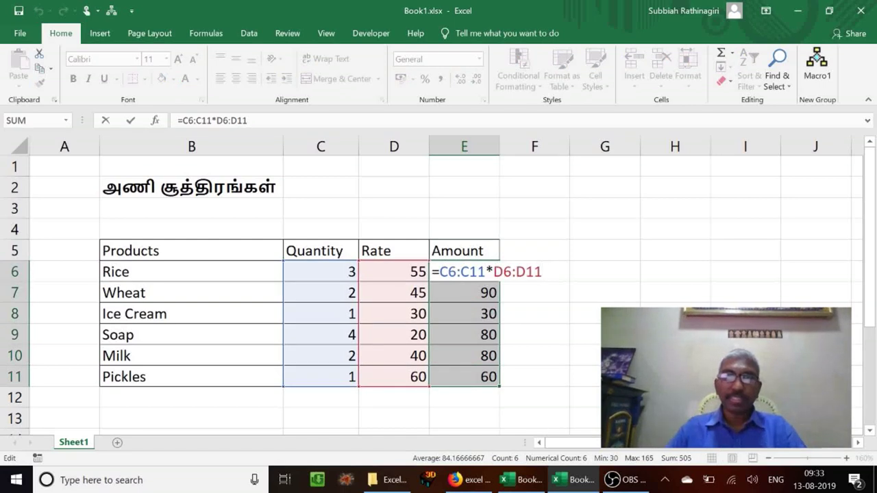
Step: Evaluate only the C6:C11 reference inside the formula to show the Quantity values it holds as an array
{"action": "left_click", "coordinate": [440, 272]}
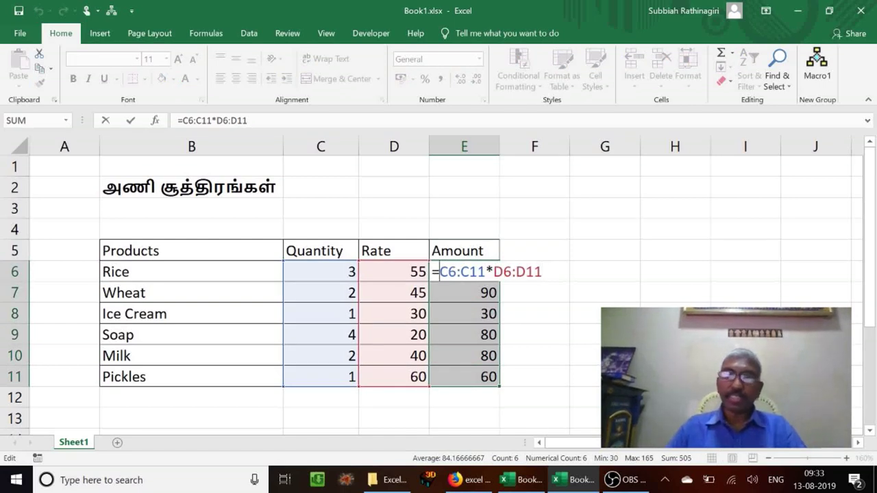
{"action": "key", "text": "shift+Right"}
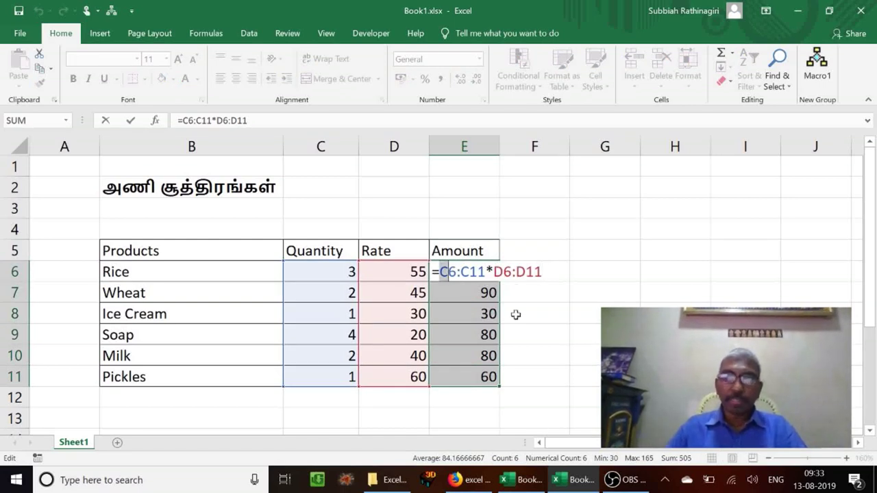
{"action": "key", "text": "shift+Right"}
{"action": "key", "text": "shift+Right"}
{"action": "key", "text": "shift+Right"}
{"action": "key", "text": "shift+Right"}
{"action": "key", "text": "shift+Right"}
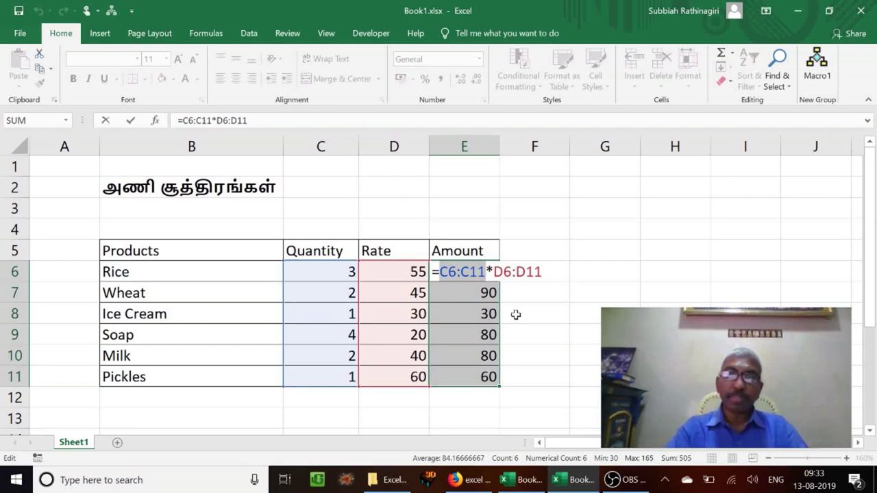
{"action": "key", "text": "F9"}
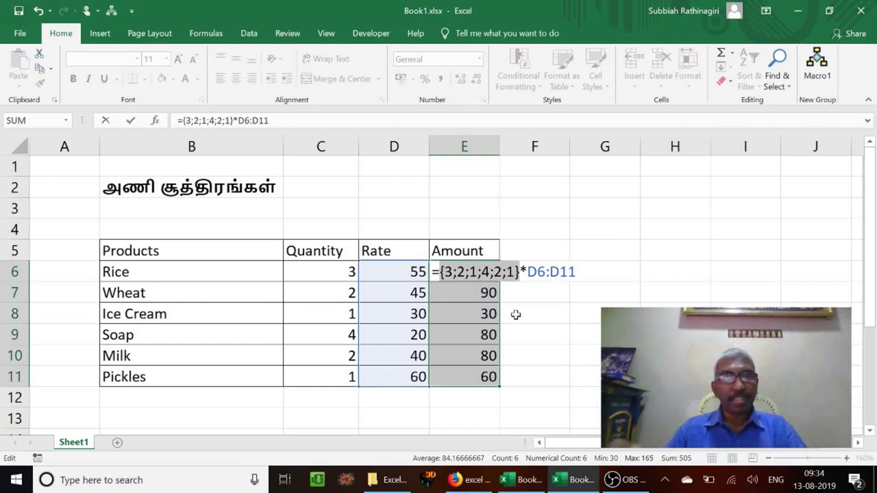
Step: Evaluate the D6:D11 reference in the same formula to show the Rate values as an array
{"action": "key", "text": "Right"}
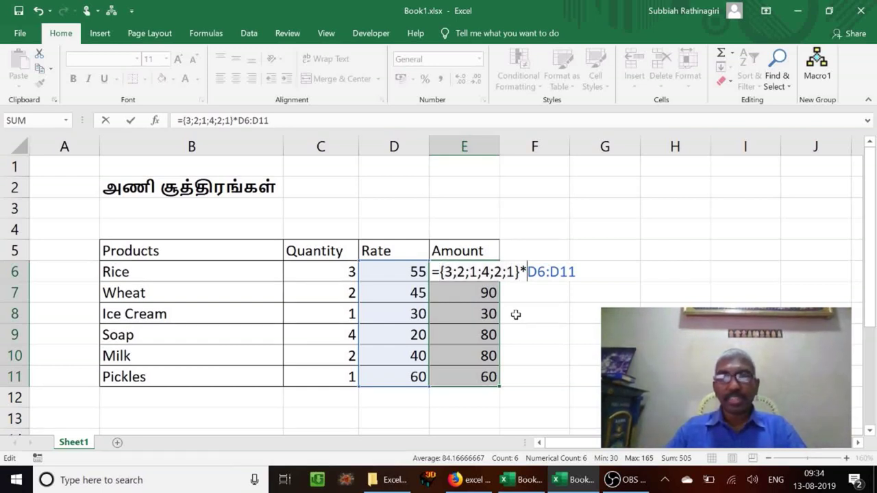
{"action": "key", "text": "shift+Right"}
{"action": "key", "text": "shift+Right"}
{"action": "key", "text": "shift+Right"}
{"action": "key", "text": "shift+Right"}
{"action": "key", "text": "shift+Right"}
{"action": "key", "text": "shift+Right"}
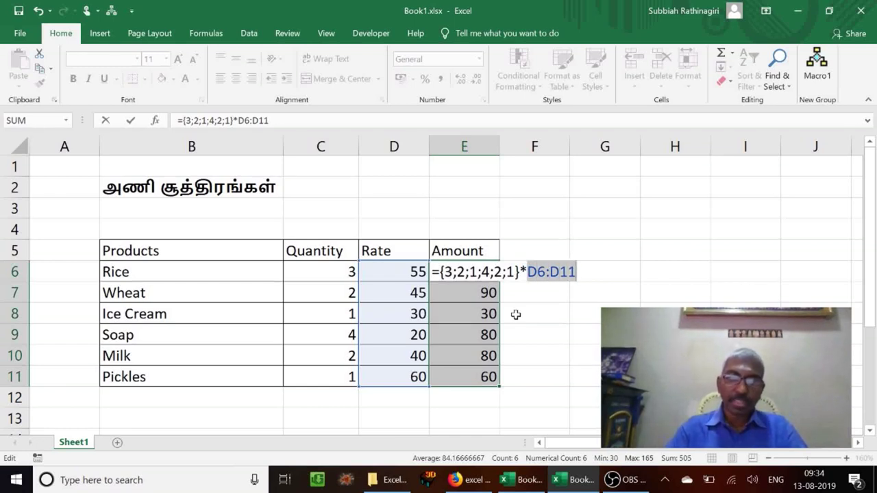
{"action": "key", "text": "F8"}
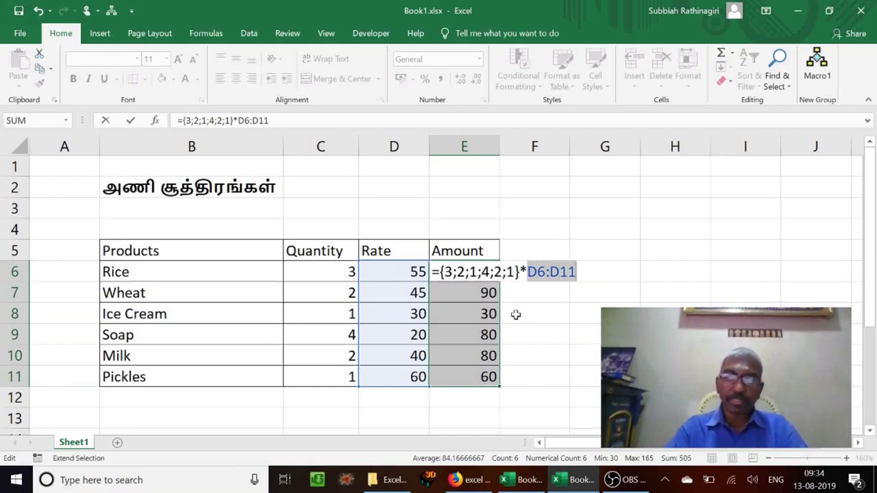
{"action": "key", "text": "F9"}
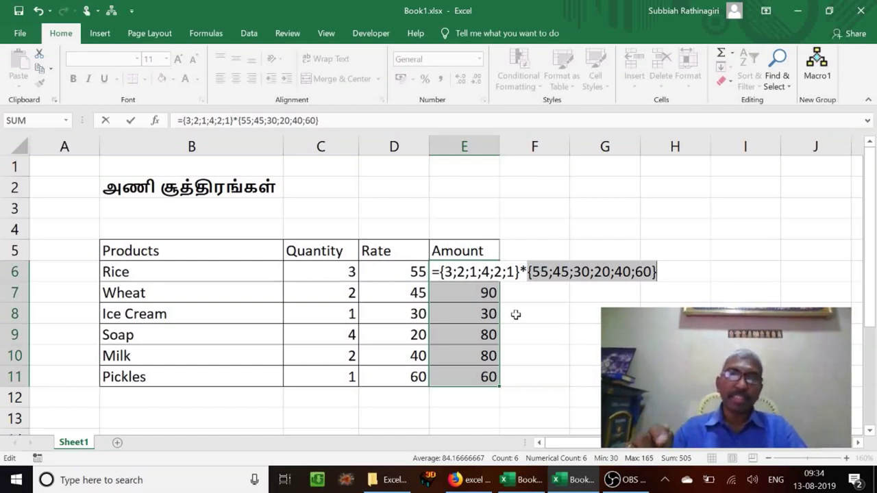
Step: Examine how the Quantity and Rate values pair up in the evaluated formula, and discard the edit to keep the cell references
{"action": "key", "text": "Left"}
{"action": "key", "text": "Left"}
{"action": "key", "text": "Left"}
{"action": "key", "text": "Left"}
{"action": "key", "text": "Left"}
{"action": "key", "text": "Left"}
{"action": "key", "text": "Left"}
{"action": "key", "text": "Left"}
{"action": "key", "text": "Left"}
{"action": "key", "text": "Left"}
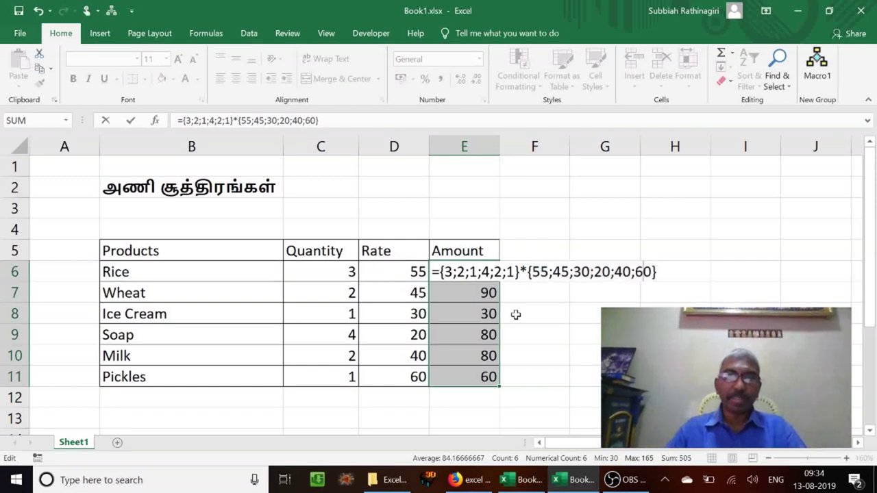
{"action": "key", "text": "Left"}
{"action": "key", "text": "Left"}
{"action": "key", "text": "Left"}
{"action": "key", "text": "Left"}
{"action": "key", "text": "Left"}
{"action": "key", "text": "Left"}
{"action": "key", "text": "Left"}
{"action": "key", "text": "Left"}
{"action": "key", "text": "Left"}
{"action": "key", "text": "Left"}
{"action": "key", "text": "Left"}
{"action": "key", "text": "Left"}
{"action": "key", "text": "Left"}
{"action": "key", "text": "Left"}
{"action": "key", "text": "Left"}
{"action": "key", "text": "Left"}
{"action": "key", "text": "Left"}
{"action": "key", "text": "Left"}
{"action": "key", "text": "Left"}
{"action": "key", "text": "Left"}
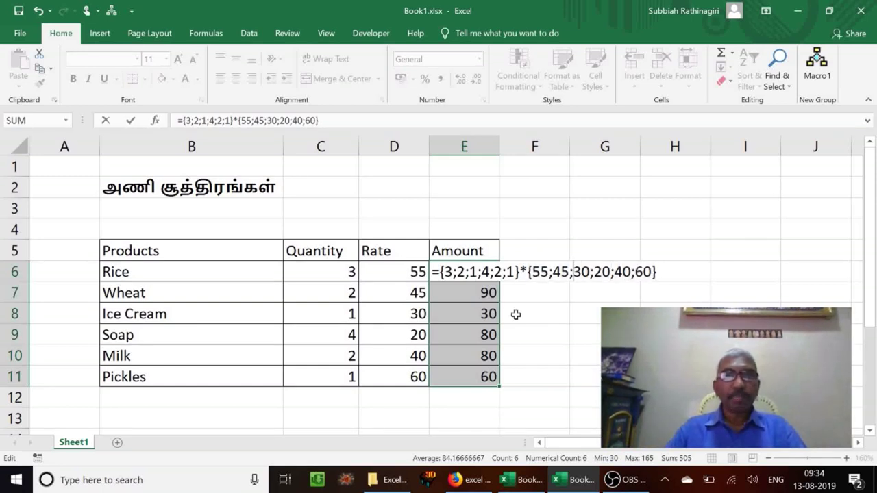
{"action": "key", "text": "Left"}
{"action": "key", "text": "Left"}
{"action": "key", "text": "Left"}
{"action": "key", "text": "Left"}
{"action": "key", "text": "Left"}
{"action": "key", "text": "Left"}
{"action": "key", "text": "Left"}
{"action": "key", "text": "Left"}
{"action": "key", "text": "Left"}
{"action": "key", "text": "Left"}
{"action": "key", "text": "Left"}
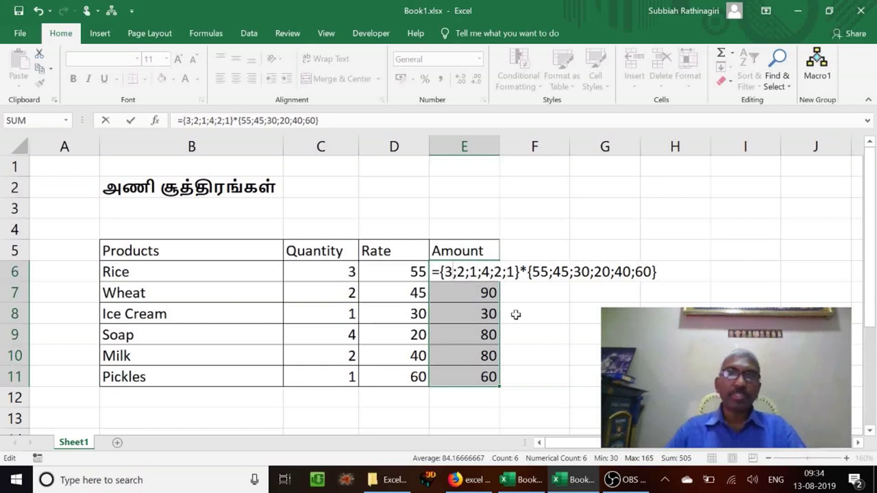
{"action": "key", "text": "Left"}
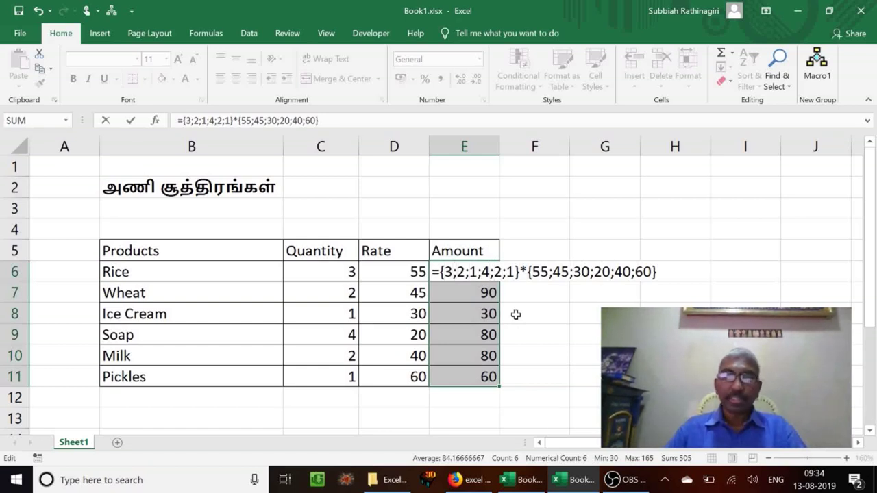
{"action": "key", "text": "Right"}
{"action": "key", "text": "Right"}
{"action": "key", "text": "Right"}
{"action": "key", "text": "Right"}
{"action": "key", "text": "Right"}
{"action": "key", "text": "Right"}
{"action": "key", "text": "Right"}
{"action": "key", "text": "Right"}
{"action": "key", "text": "Right"}
{"action": "key", "text": "Right"}
{"action": "key", "text": "Right"}
{"action": "key", "text": "Right"}
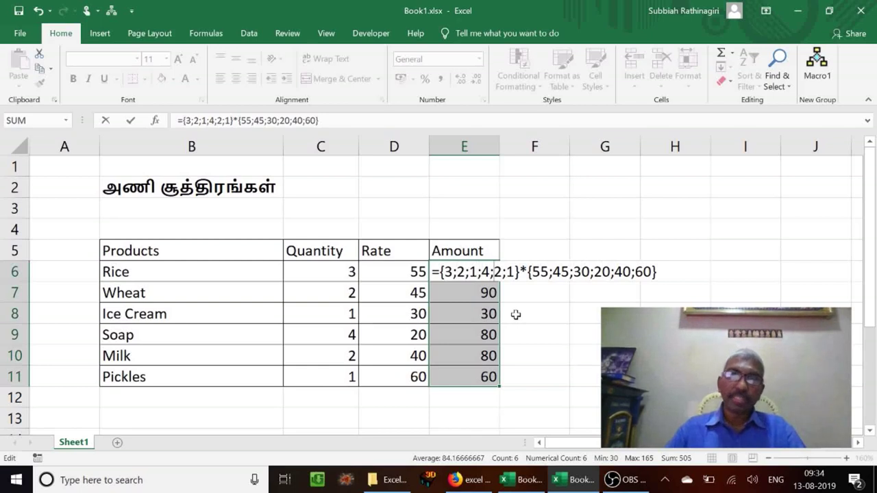
{"action": "key", "text": "End"}
{"action": "key", "text": "Left"}
{"action": "key", "text": "Left"}
{"action": "key", "text": "Left"}
{"action": "key", "text": "Left"}
{"action": "key", "text": "Left"}
{"action": "key", "text": "Left"}
{"action": "key", "text": "Left"}
{"action": "key", "text": "Left"}
{"action": "key", "text": "Left"}
{"action": "key", "text": "Left"}
{"action": "key", "text": "Left"}
{"action": "key", "text": "Left"}
{"action": "key", "text": "Left"}
{"action": "key", "text": "Left"}
{"action": "key", "text": "Left"}
{"action": "key", "text": "Left"}
{"action": "key", "text": "Left"}
{"action": "key", "text": "Left"}
{"action": "key", "text": "Left"}
{"action": "key", "text": "Left"}
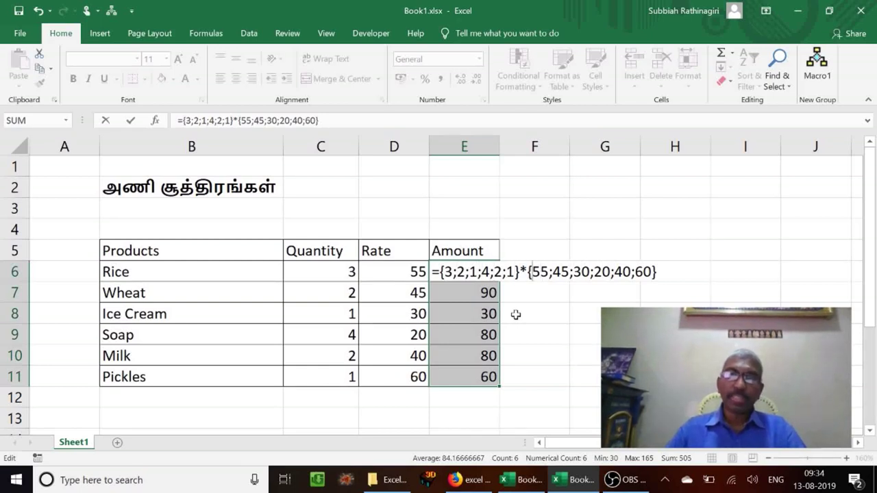
{"action": "key", "text": "Right"}
{"action": "key", "text": "Right"}
{"action": "key", "text": "Right"}
{"action": "key", "text": "Right"}
{"action": "key", "text": "Right"}
{"action": "key", "text": "Right"}
{"action": "key", "text": "Right"}
{"action": "key", "text": "Right"}
{"action": "key", "text": "Right"}
{"action": "key", "text": "Right"}
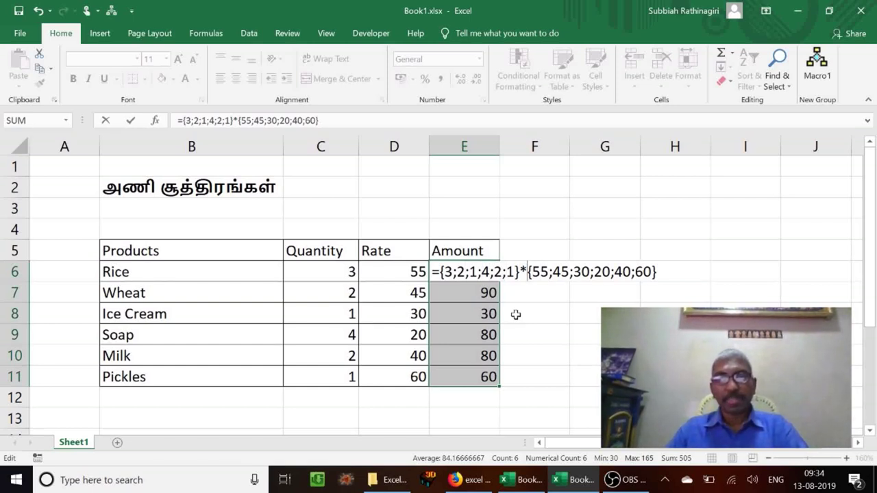
{"action": "key", "text": "Escape"}
Step: Check the formula behind each Amount cell from E6 to E11
{"action": "key", "text": "Up"}
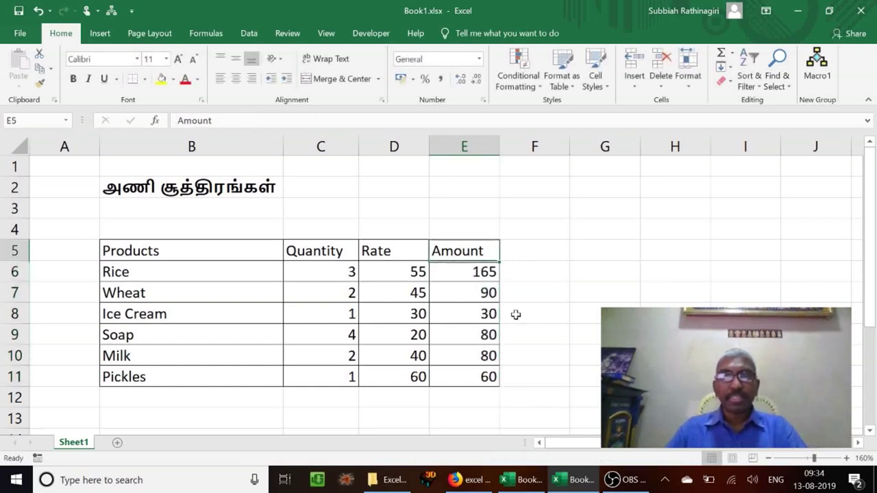
{"action": "key", "text": "Down"}
{"action": "key", "text": "Down"}
{"action": "key", "text": "Down"}
{"action": "key", "text": "Down"}
{"action": "key", "text": "Down"}
{"action": "key", "text": "Down"}
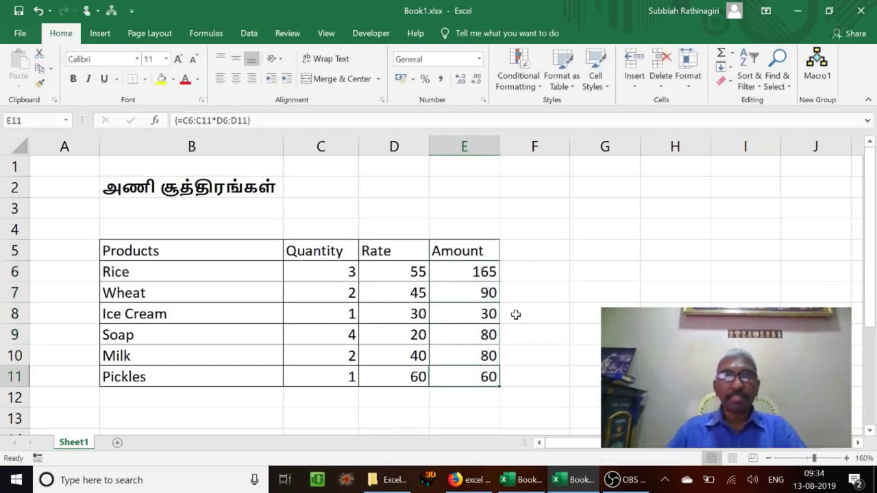
{"action": "key", "text": "Up"}
{"action": "key", "text": "Up"}
{"action": "key", "text": "Up"}
{"action": "key", "text": "Up"}
{"action": "key", "text": "Up"}
{"action": "key", "text": "Up"}
{"action": "key", "text": "Down"}
{"action": "key", "text": "Down"}
{"action": "key", "text": "Down"}
{"action": "key", "text": "Down"}
{"action": "key", "text": "Down"}
{"action": "key", "text": "Down"}
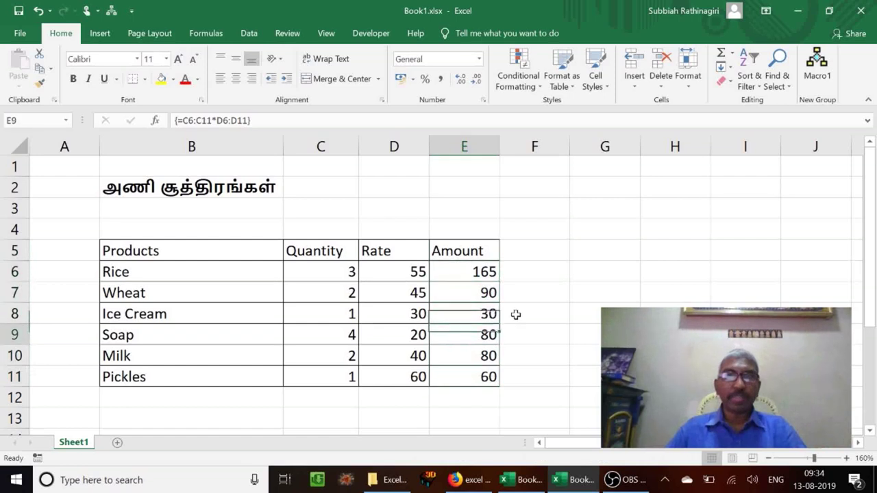
{"action": "key", "text": "Up"}
{"action": "key", "text": "Up"}
{"action": "key", "text": "Up"}
{"action": "key", "text": "Up"}
{"action": "key", "text": "Up"}
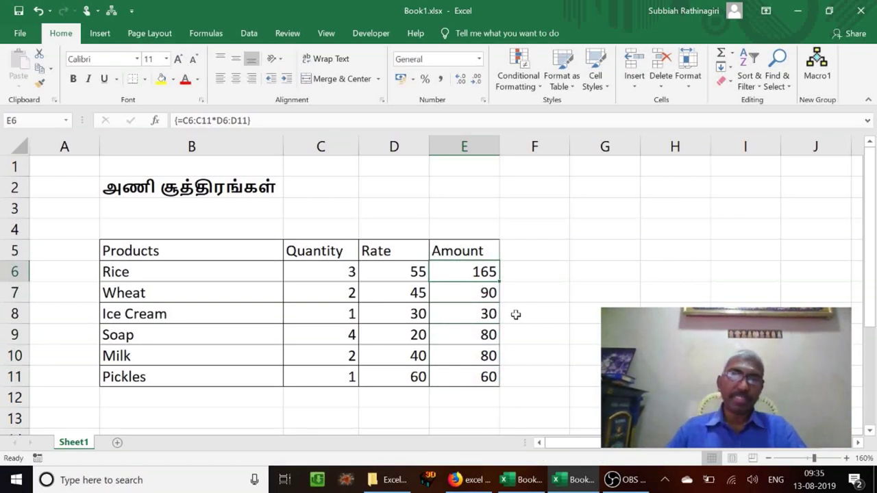
{"action": "key", "text": "Down"}
{"action": "key", "text": "Down"}
{"action": "key", "text": "Down"}
{"action": "key", "text": "Down"}
{"action": "key", "text": "Down"}
{"action": "key", "text": "Down"}
{"action": "key", "text": "Down"}
{"action": "key", "text": "Down"}
{"action": "key", "text": "Down"}
{"action": "key", "text": "Down"}
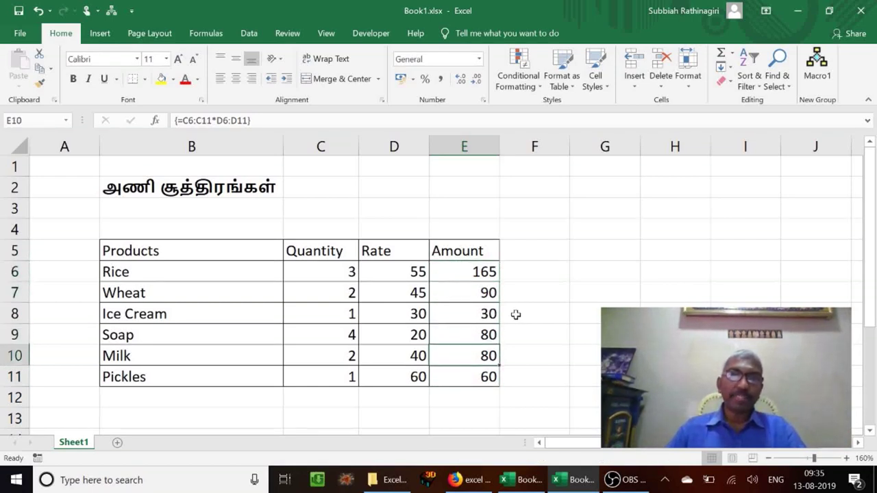
{"action": "key", "text": "Down"}
{"action": "key", "text": "Down"}
{"action": "key", "text": "Down"}
{"action": "key", "text": "Down"}
{"action": "key", "text": "Down"}
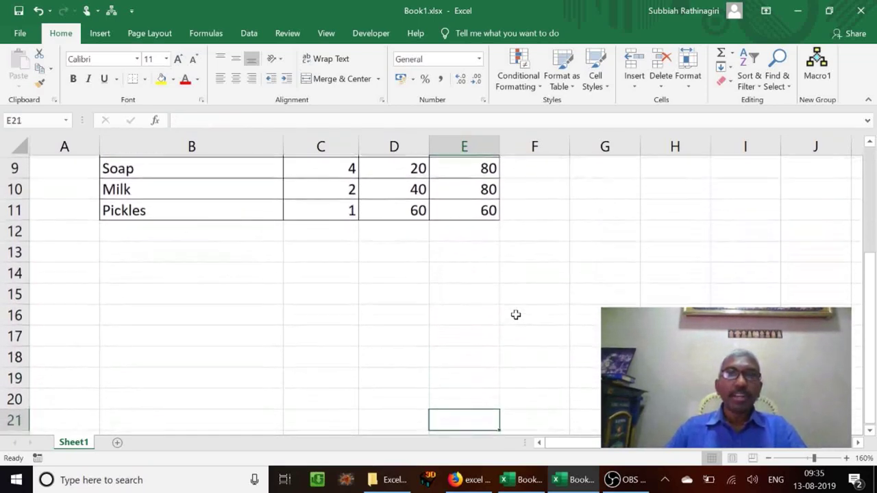
Step: Label cell B14 Population and enter 10000 beside it in C14
{"action": "key", "text": "Up"}
{"action": "key", "text": "Up"}
{"action": "key", "text": "Up"}
{"action": "key", "text": "Up"}
{"action": "key", "text": "Up"}
{"action": "key", "text": "Up"}
{"action": "key", "text": "Up"}
{"action": "key", "text": "Left"}
{"action": "key", "text": "Left"}
{"action": "key", "text": "Left"}
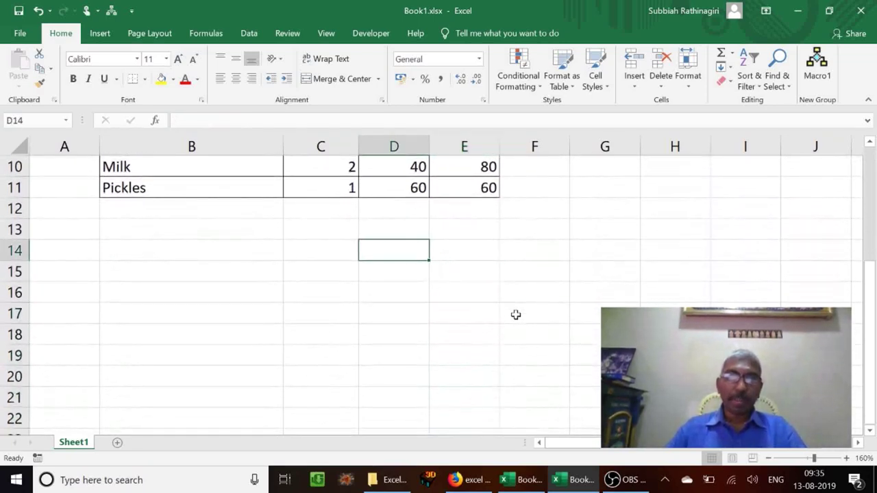
{"action": "type", "text": "Po"}
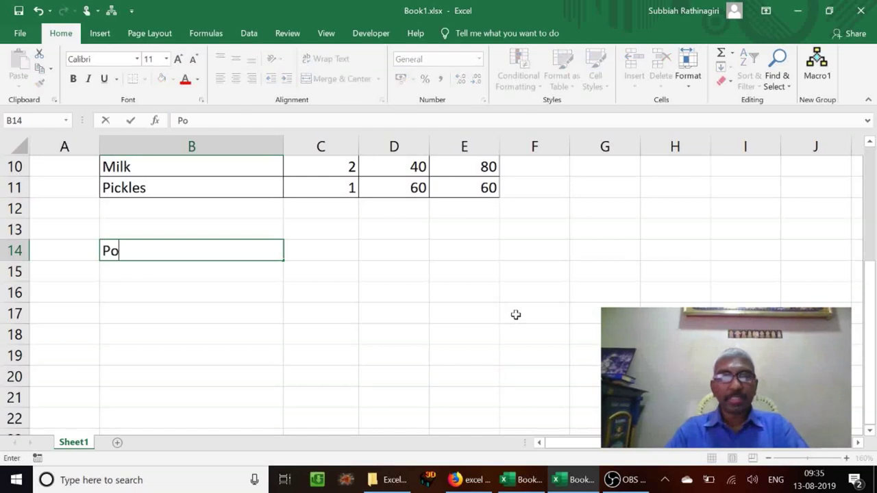
{"action": "type", "text": "pulation"}
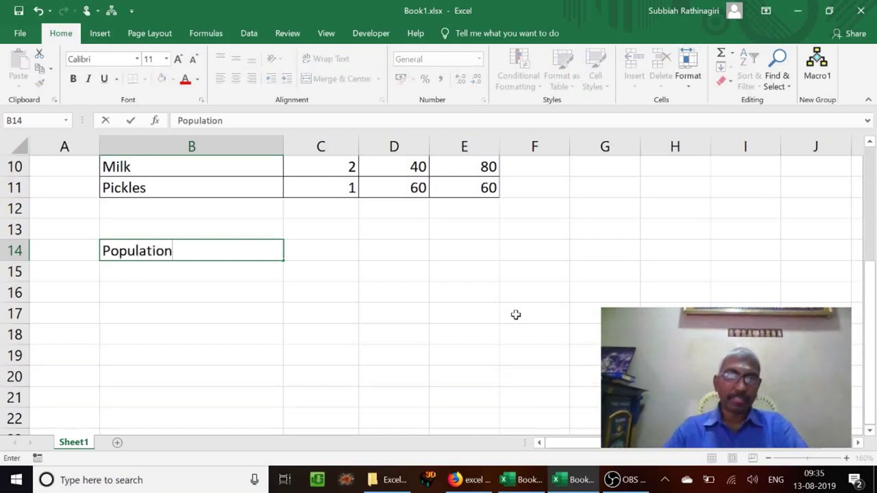
{"action": "key", "text": "Tab"}
{"action": "type", "text": "10000"}
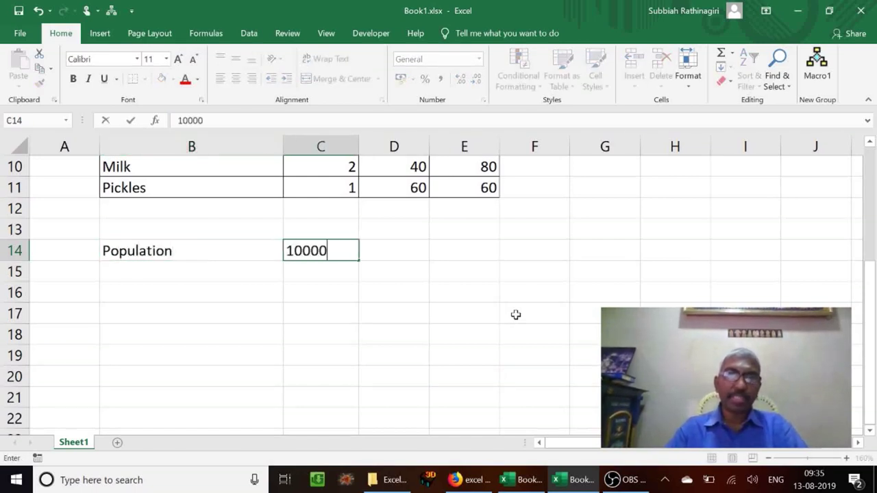
{"action": "key", "text": "Return"}
{"action": "key", "text": "Return"}
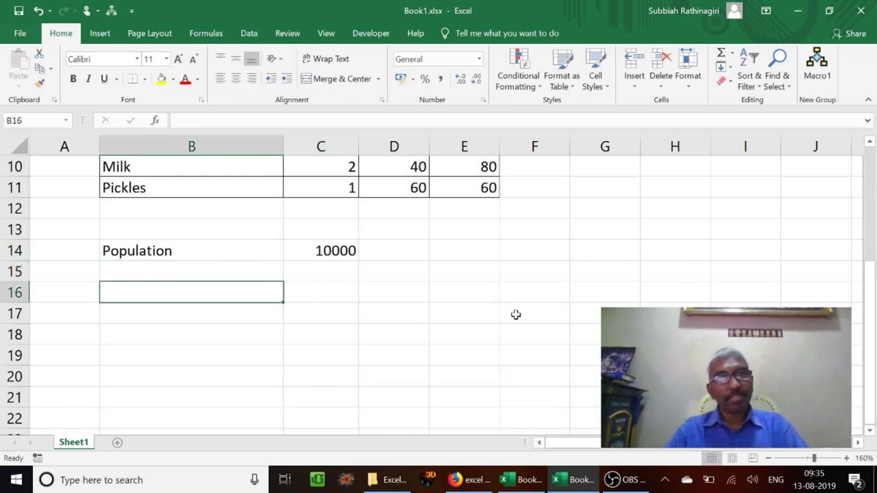
Step: Label cell B16 Net Increase and enter 5% beside it in C16
{"action": "type", "text": "N"}
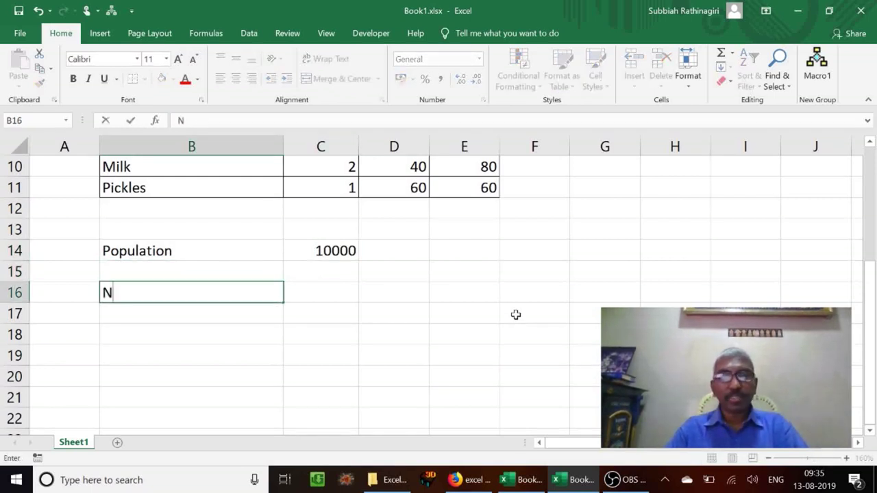
{"action": "type", "text": "et Increase"}
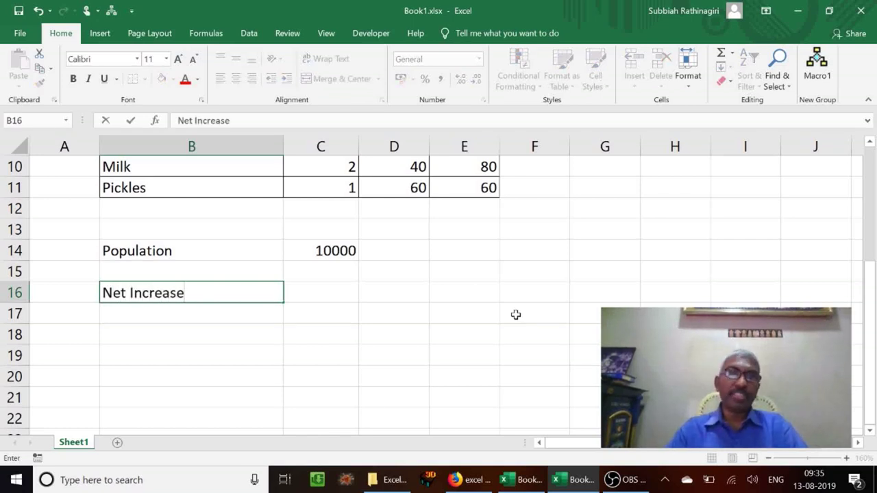
{"action": "key", "text": "Tab"}
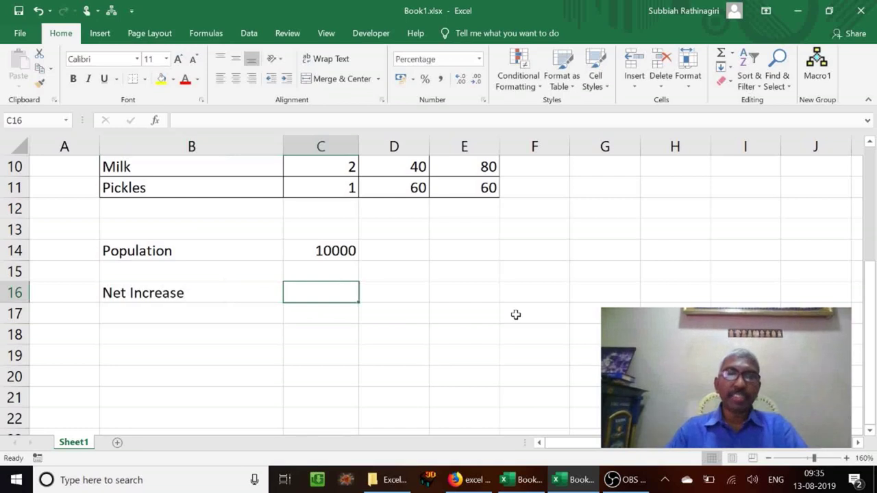
{"action": "type", "text": "5"}
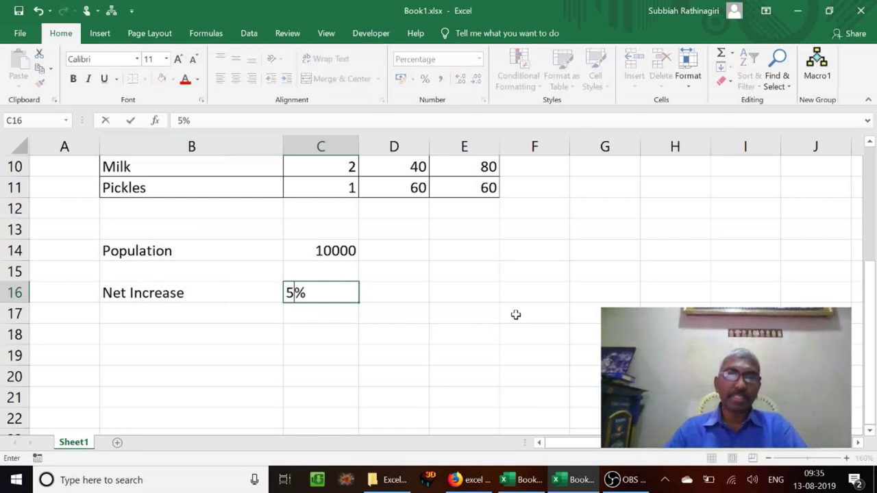
{"action": "key", "text": "Return"}
{"action": "key", "text": "Return"}
{"action": "key", "text": "Return"}
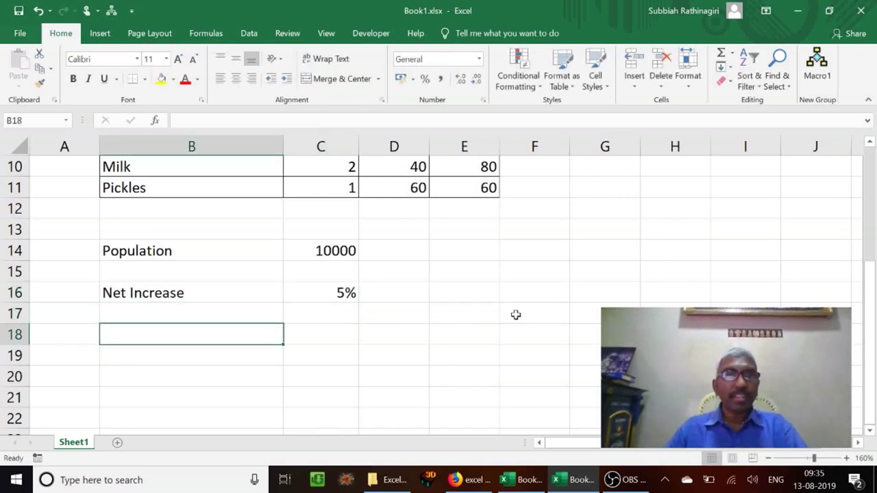
Step: Enter the numbers 1, 2, 3 and 4 across cells C18 to F18
{"action": "key", "text": "Right"}
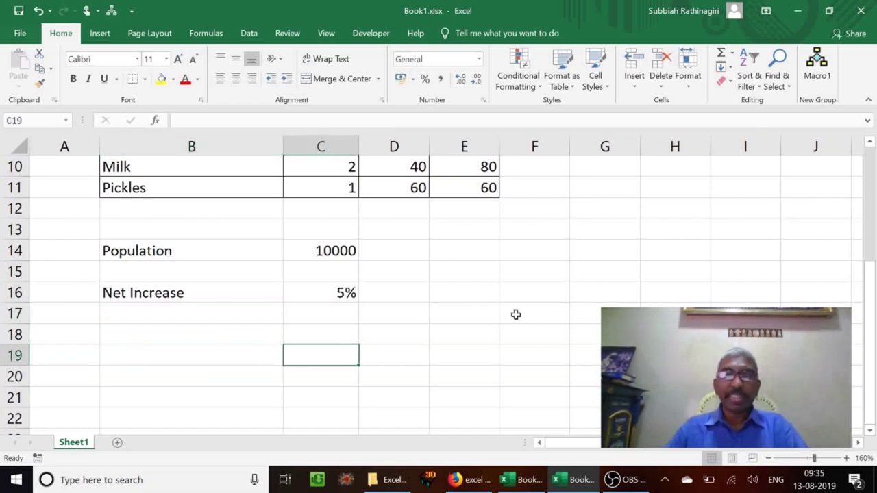
{"action": "key", "text": "Up"}
{"action": "type", "text": "1"}
{"action": "key", "text": "Tab"}
{"action": "type", "text": "2"}
{"action": "key", "text": "Tab"}
{"action": "type", "text": "3"}
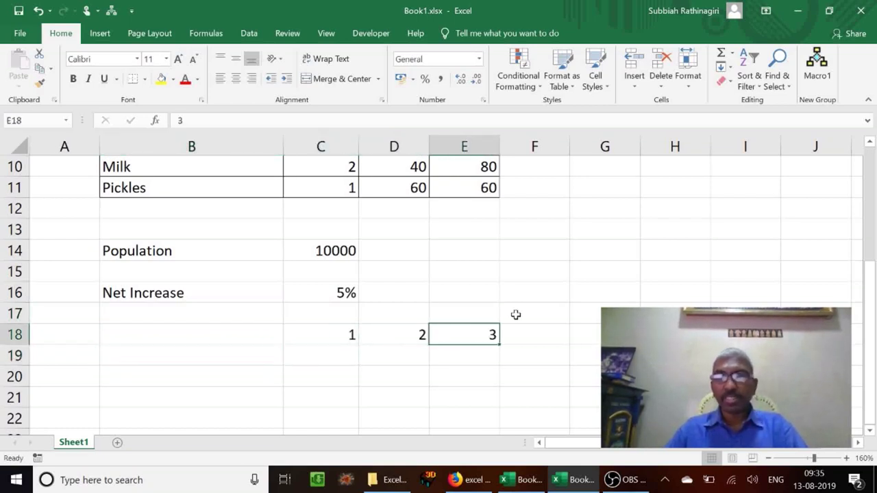
{"action": "key", "text": "Tab"}
{"action": "type", "text": "4"}
{"action": "key", "text": "Tab"}
{"action": "type", "text": "5"}
{"action": "key", "text": "BackSpace"}
Step: Label cell B19 Population, in the row below the numbers
{"action": "key", "text": "Down"}
{"action": "key", "text": "Left"}
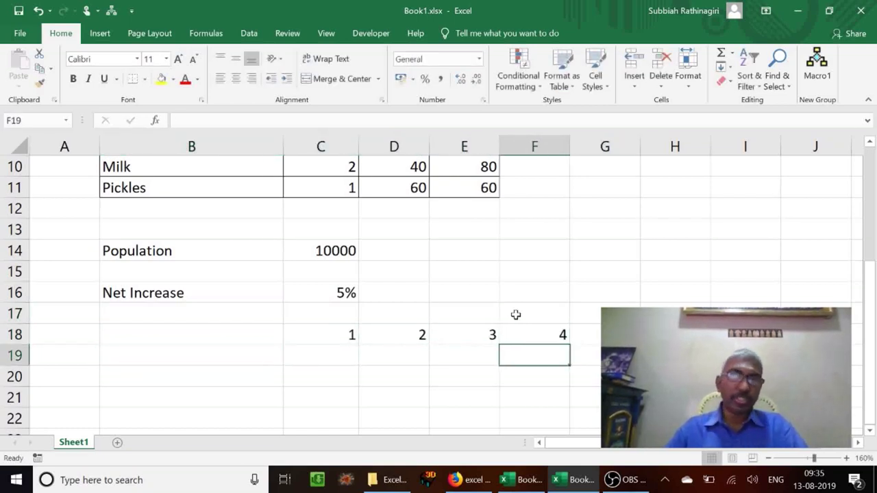
{"action": "key", "text": "Left"}
{"action": "key", "text": "Left"}
{"action": "key", "text": "Left"}
{"action": "key", "text": "Left"}
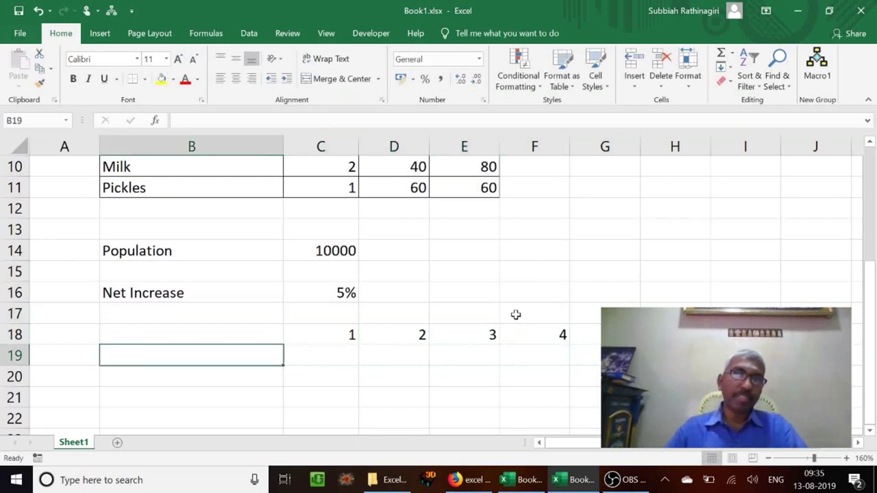
{"action": "type", "text": "P"}
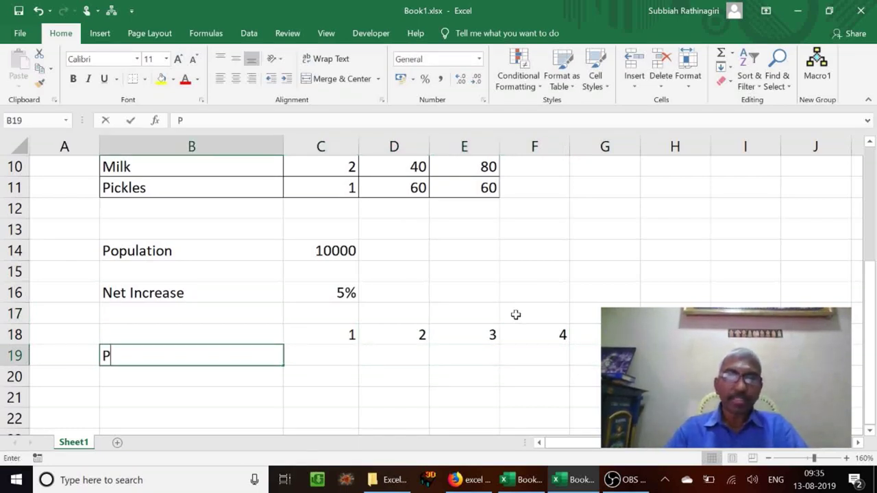
{"action": "type", "text": "op"}
{"action": "key", "text": "BackSpace"}
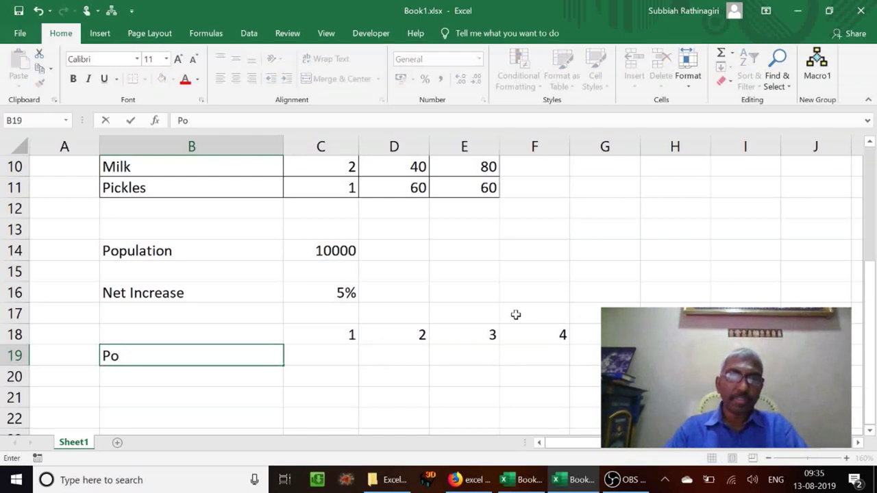
{"action": "type", "text": "ulation"}
{"action": "key", "text": "BackSpace"}
{"action": "key", "text": "BackSpace"}
{"action": "key", "text": "BackSpace"}
{"action": "key", "text": "BackSpace"}
{"action": "key", "text": "BackSpace"}
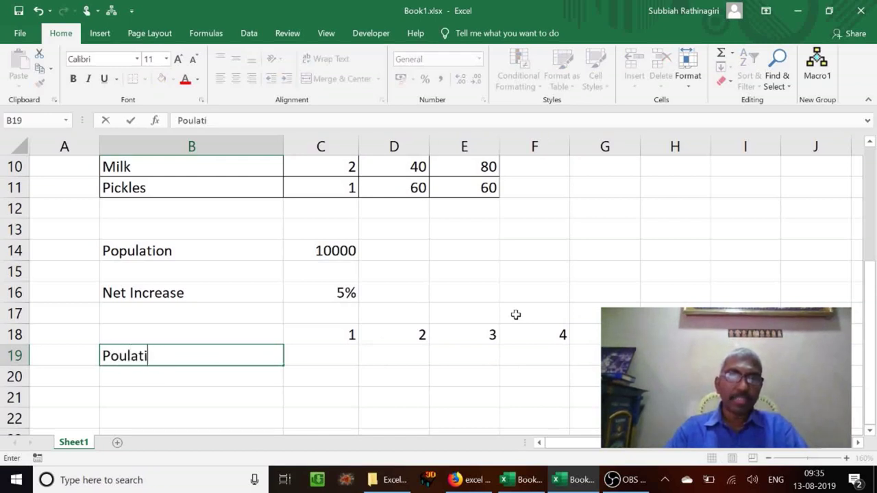
{"action": "key", "text": "BackSpace"}
{"action": "key", "text": "BackSpace"}
{"action": "type", "text": "pulation"}
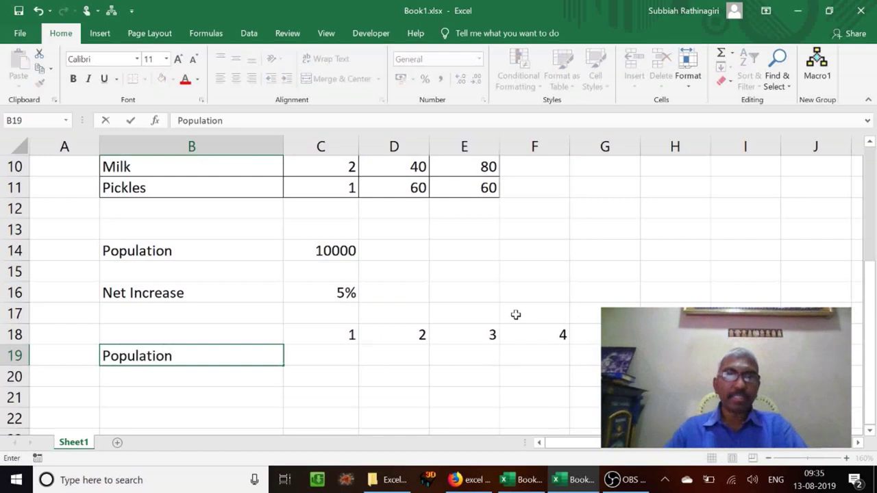
{"action": "key", "text": "Tab"}
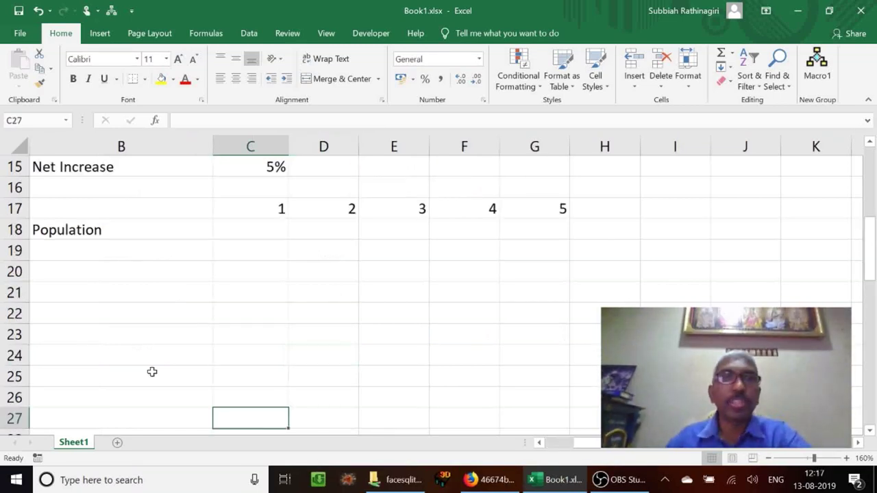
Step: Examine the starting population, the net increase and the numbered columns in rows 13 to 18
{"action": "key", "text": "Up"}
{"action": "key", "text": "Up"}
{"action": "key", "text": "Up"}
{"action": "key", "text": "Up"}
{"action": "key", "text": "Up"}
{"action": "key", "text": "Up"}
{"action": "key", "text": "Up"}
{"action": "key", "text": "Up"}
{"action": "key", "text": "Up"}
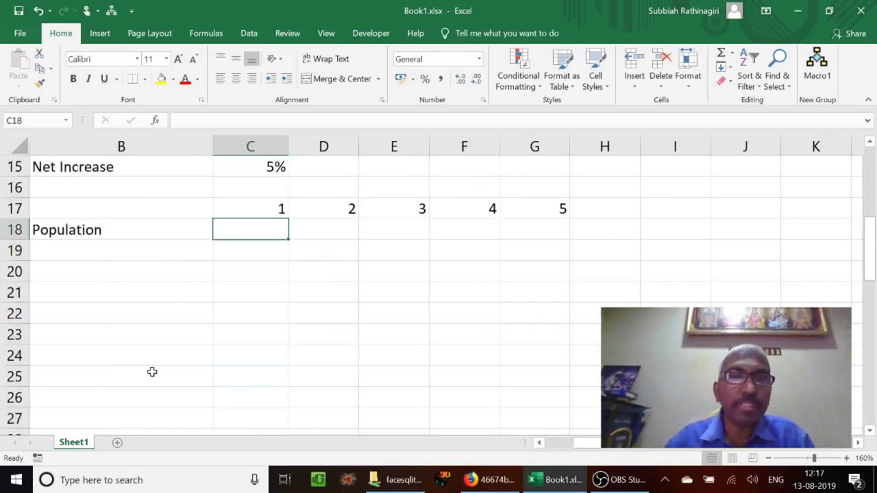
{"action": "key", "text": "Up"}
{"action": "key", "text": "Up"}
{"action": "key", "text": "Up"}
{"action": "key", "text": "Up"}
{"action": "key", "text": "Up"}
{"action": "key", "text": "Up"}
{"action": "key", "text": "Up"}
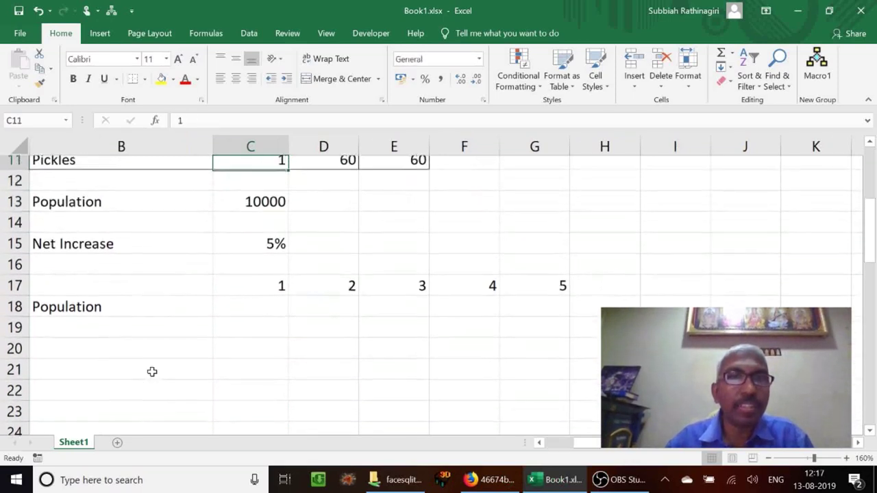
Step: Calculate the population under number 1 in C18 with the formula =C13*(1+C15)
{"action": "key", "text": "Down"}
{"action": "key", "text": "Down"}
{"action": "key", "text": "Down"}
{"action": "key", "text": "Down"}
{"action": "key", "text": "Down"}
{"action": "key", "text": "Down"}
{"action": "key", "text": "Down"}
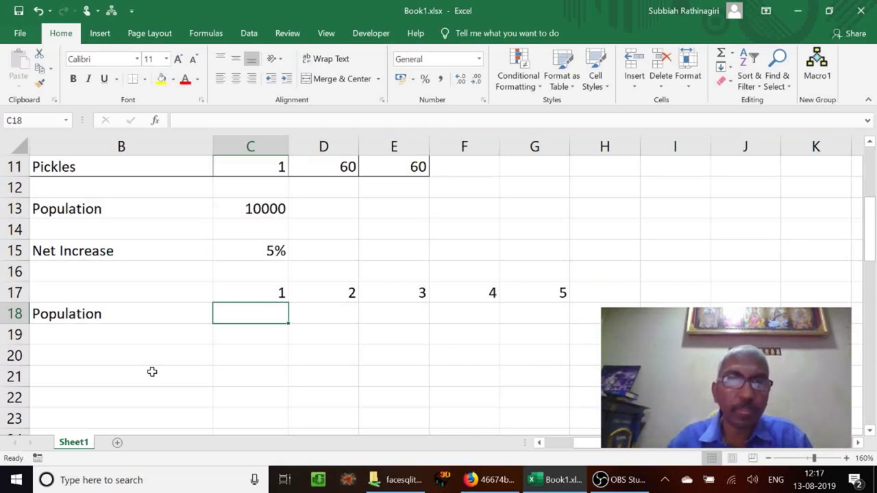
{"action": "type", "text": "="}
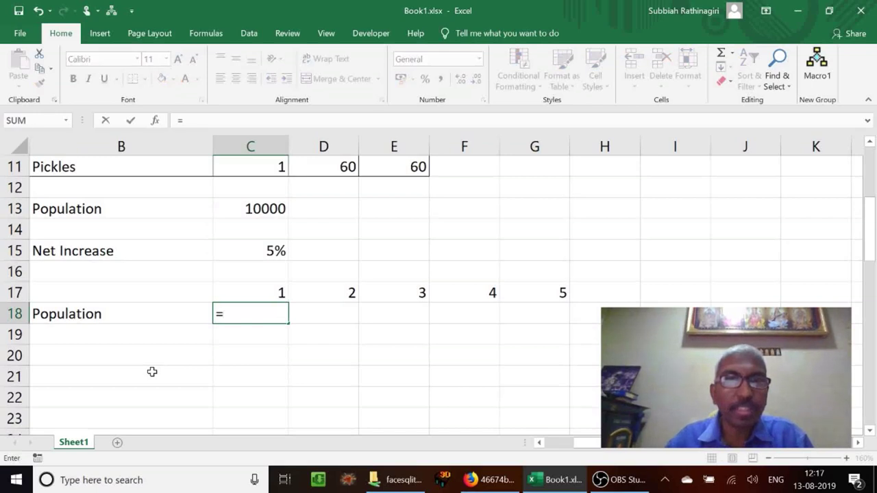
{"action": "key", "text": "Up"}
{"action": "key", "text": "Up"}
{"action": "key", "text": "Up"}
{"action": "key", "text": "Up"}
{"action": "key", "text": "Up"}
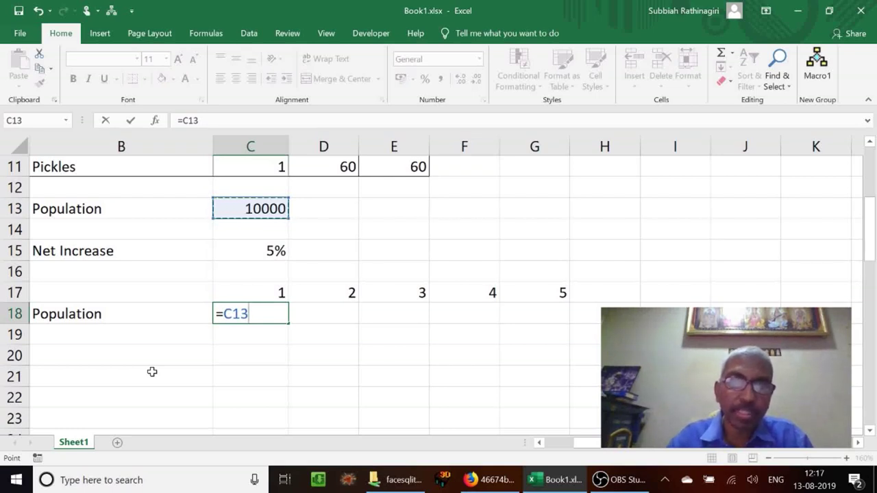
{"action": "type", "text": "*"}
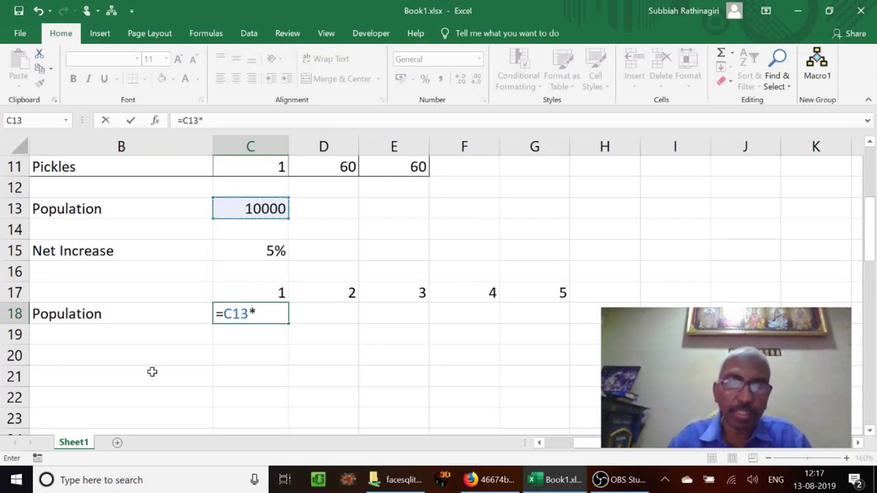
{"action": "type", "text": "(1+"}
{"action": "key", "text": "Up"}
{"action": "key", "text": "Up"}
{"action": "key", "text": "Up"}
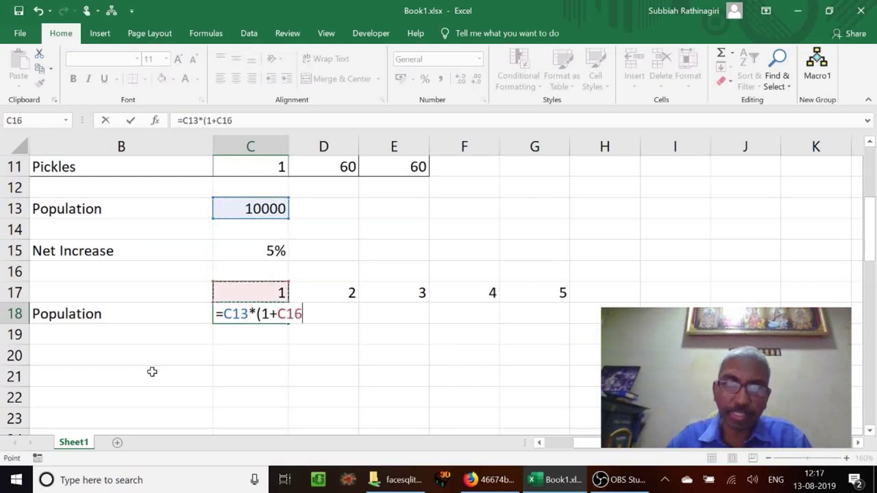
{"action": "type", "text": ")"}
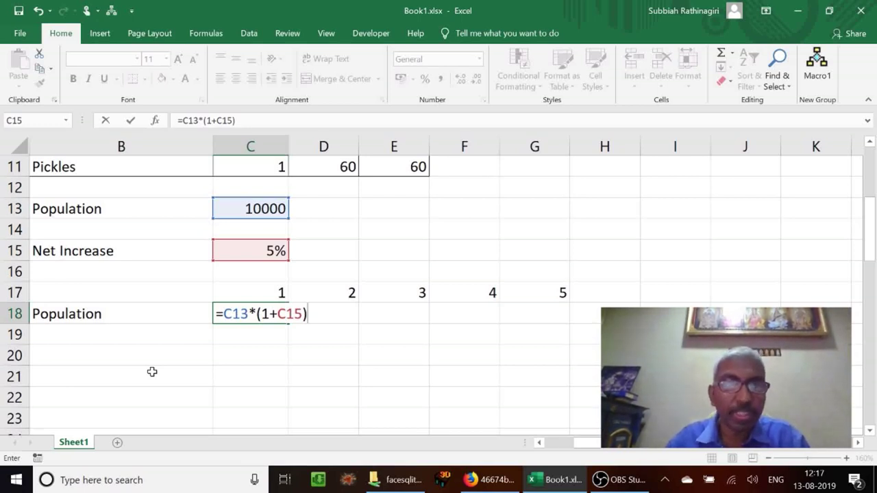
{"action": "key", "text": "Return"}
{"action": "key", "text": "Up"}
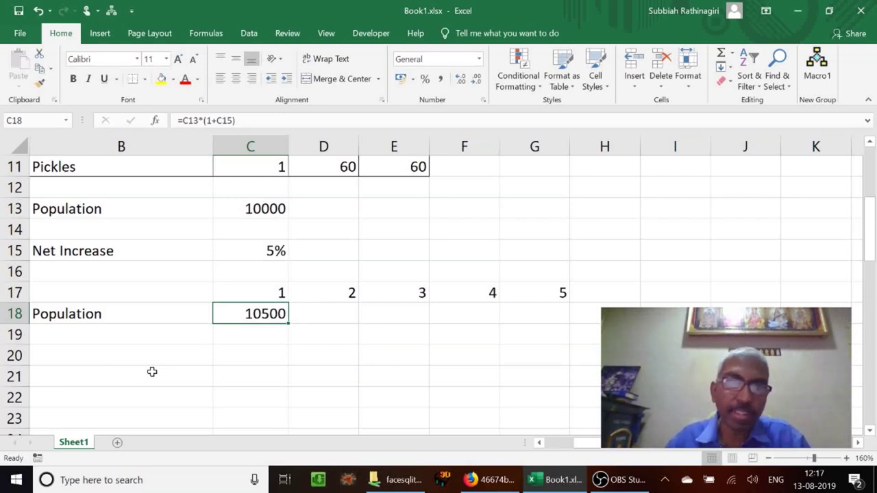
Step: Calculate the population under number 2 in D18 with =C18*(1+$C$15), keeping the net increase reference absolute
{"action": "key", "text": "Right"}
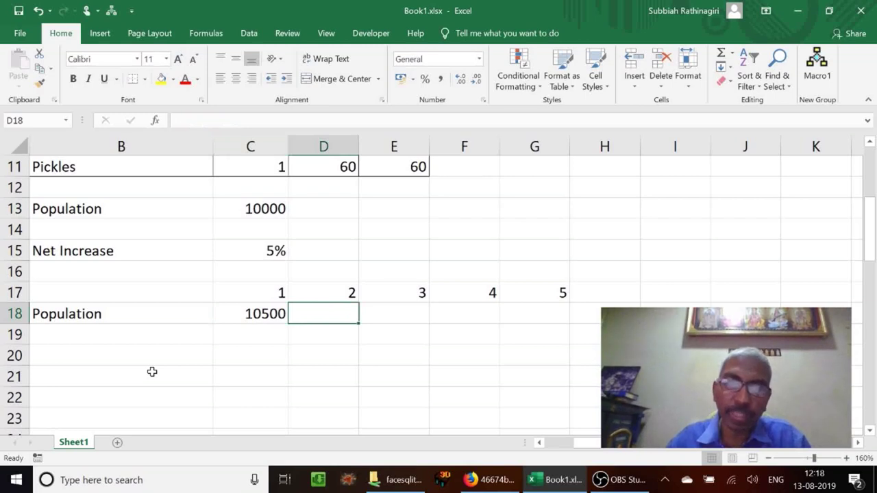
{"action": "type", "text": "="}
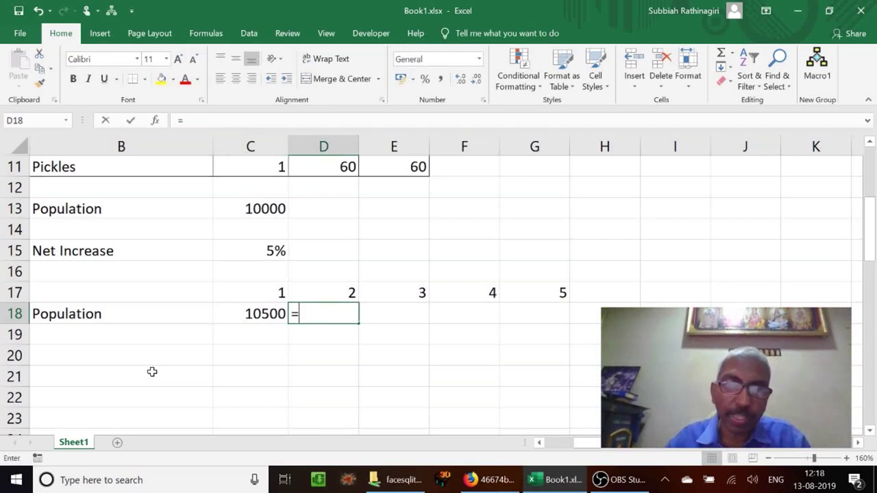
{"action": "key", "text": "Left"}
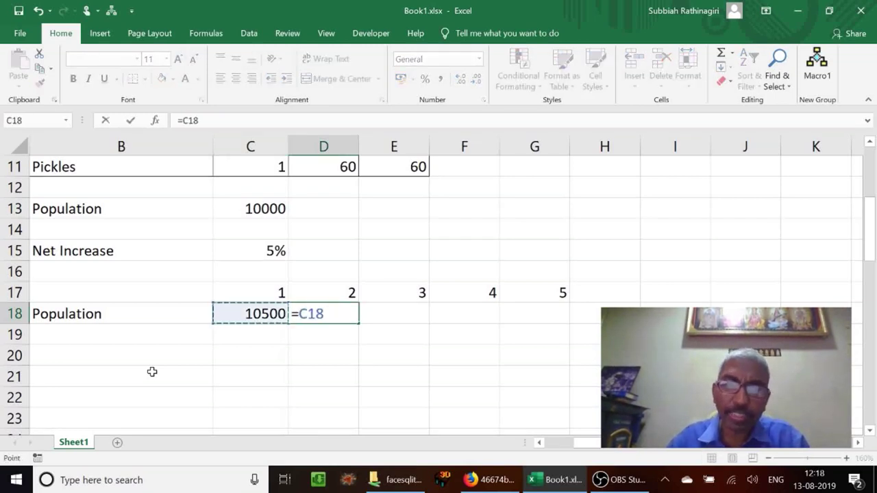
{"action": "type", "text": "*("}
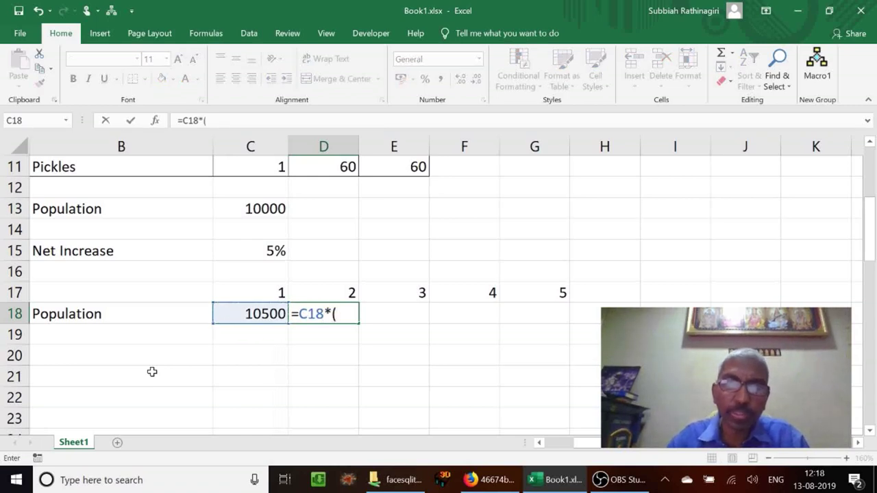
{"action": "type", "text": "1+"}
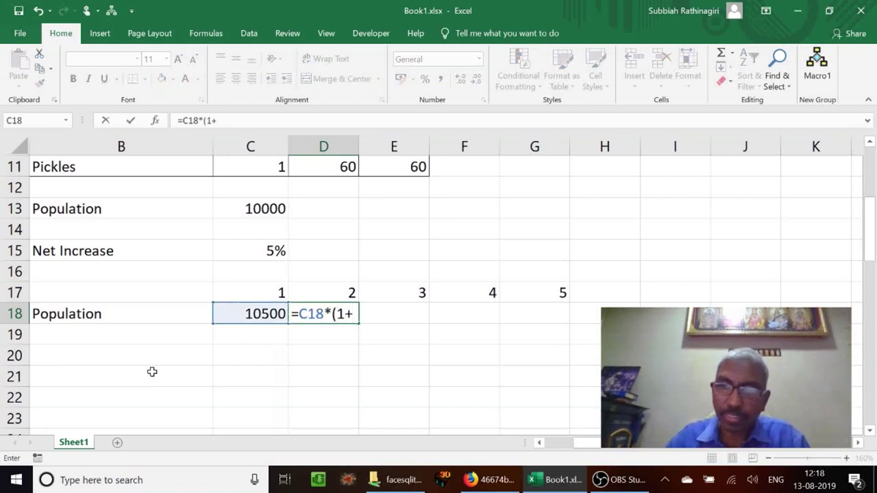
{"action": "key", "text": "Up"}
{"action": "key", "text": "Up"}
{"action": "key", "text": "Up"}
{"action": "key", "text": "Left"}
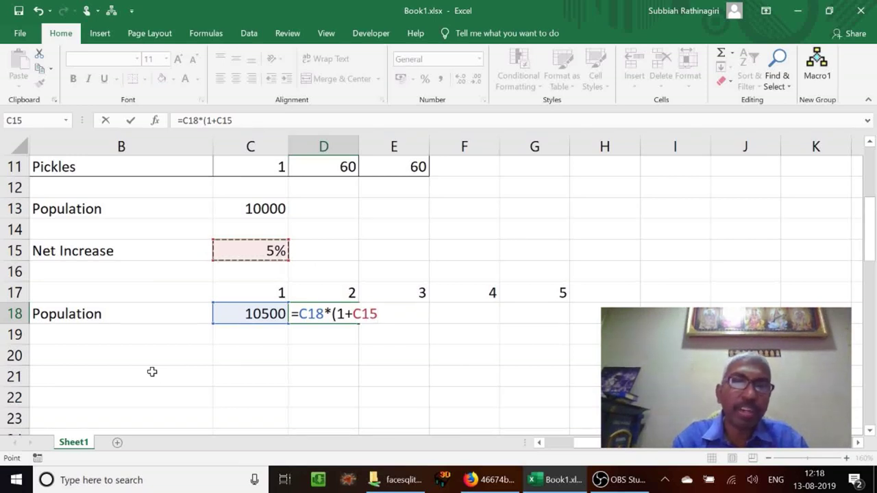
{"action": "key", "text": "F4"}
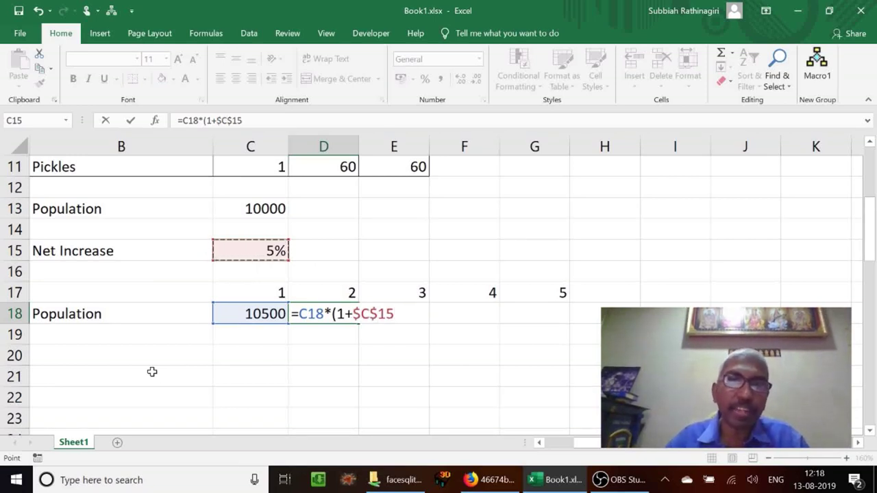
{"action": "type", "text": ")"}
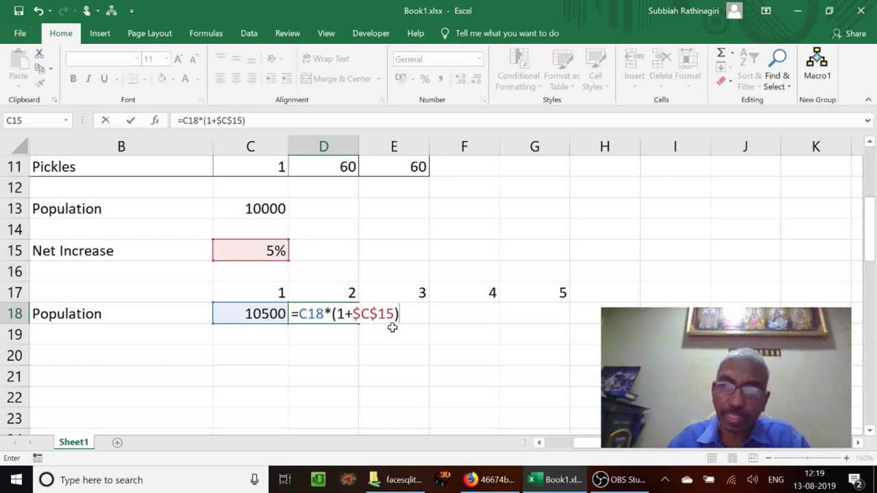
{"action": "key", "text": "Return"}
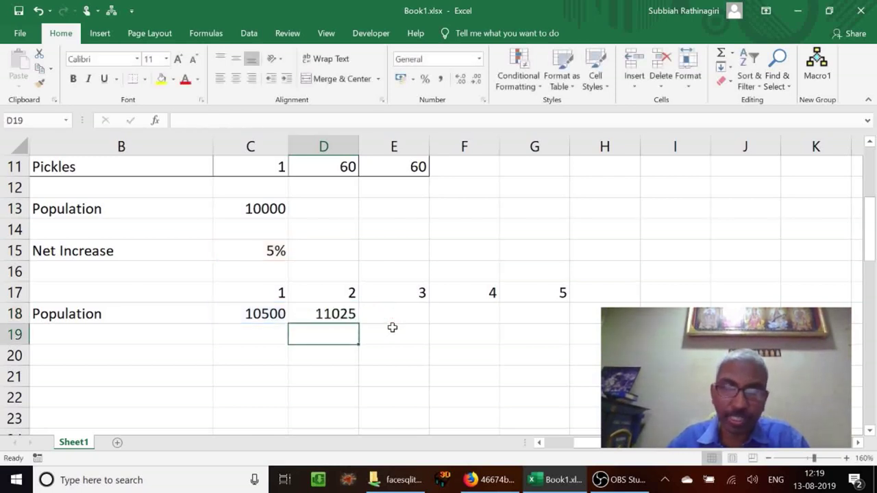
Step: Copy the D18 population formula across to E18:G18
{"action": "key", "text": "Up"}
{"action": "key", "text": "Left"}
{"action": "key", "text": "Right"}
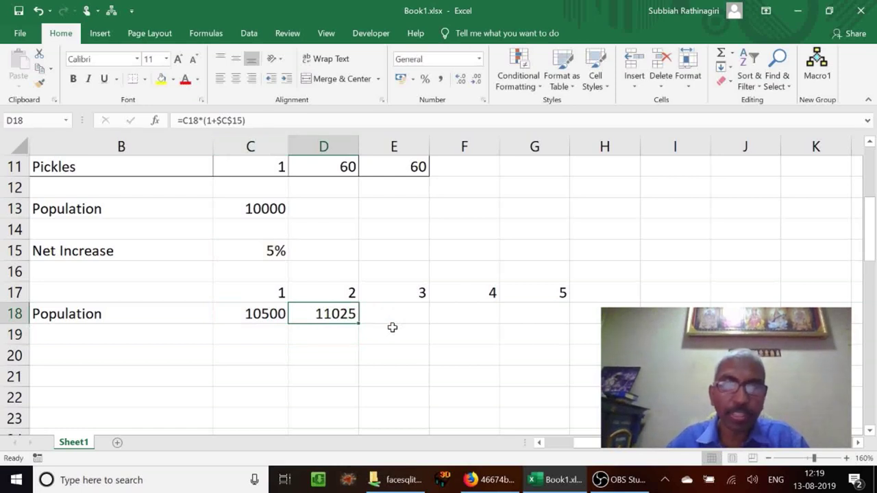
{"action": "key", "text": "ctrl+c"}
{"action": "key", "text": "Right"}
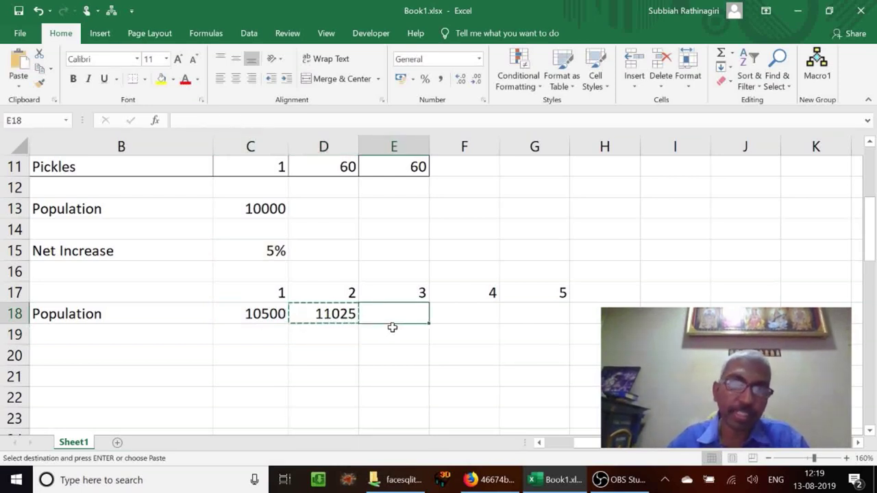
{"action": "key", "text": "shift+Right"}
{"action": "key", "text": "shift+Right"}
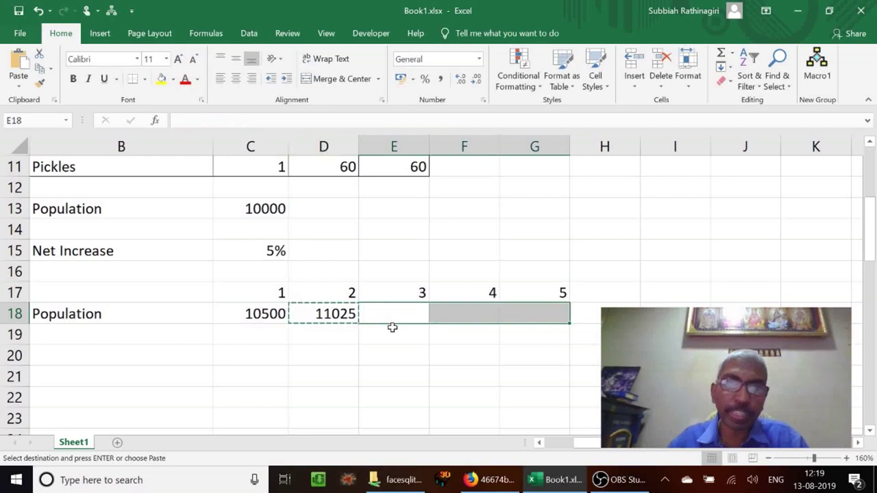
{"action": "key", "text": "ctrl+v"}
Step: Examine the individual formulas across the Population row from C18 to G18
{"action": "key", "text": "Left"}
{"action": "key", "text": "Left"}
{"action": "key", "text": "Left"}
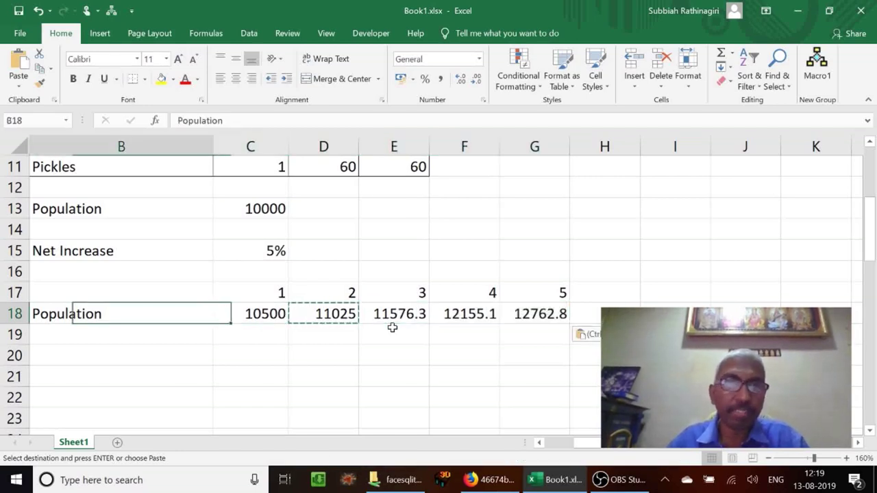
{"action": "key", "text": "Left"}
{"action": "key", "text": "Right"}
{"action": "key", "text": "Right"}
{"action": "key", "text": "Right"}
{"action": "key", "text": "Right"}
{"action": "key", "text": "Right"}
{"action": "key", "text": "Right"}
{"action": "key", "text": "Right"}
{"action": "key", "text": "Right"}
{"action": "key", "text": "Right"}
{"action": "key", "text": "Right"}
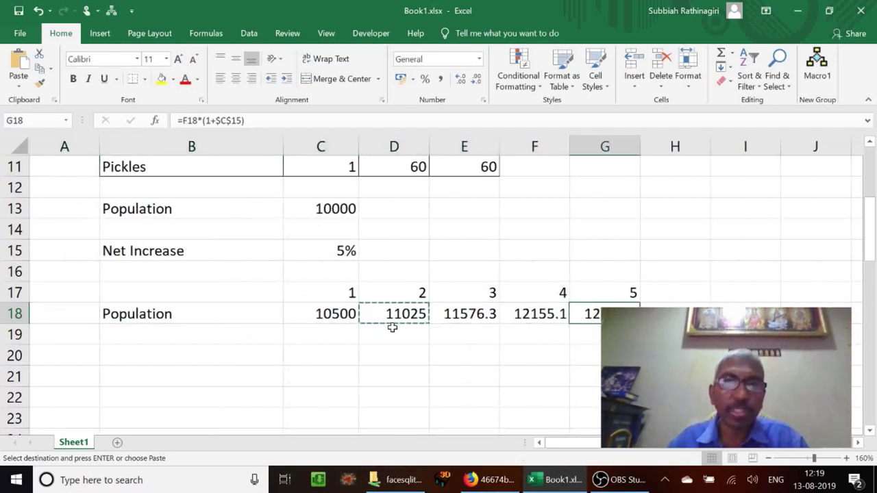
{"action": "key", "text": "Left"}
{"action": "key", "text": "Left"}
{"action": "key", "text": "Left"}
{"action": "key", "text": "Left"}
{"action": "key", "text": "Left"}
{"action": "key", "text": "Left"}
{"action": "key", "text": "Left"}
{"action": "key", "text": "Left"}
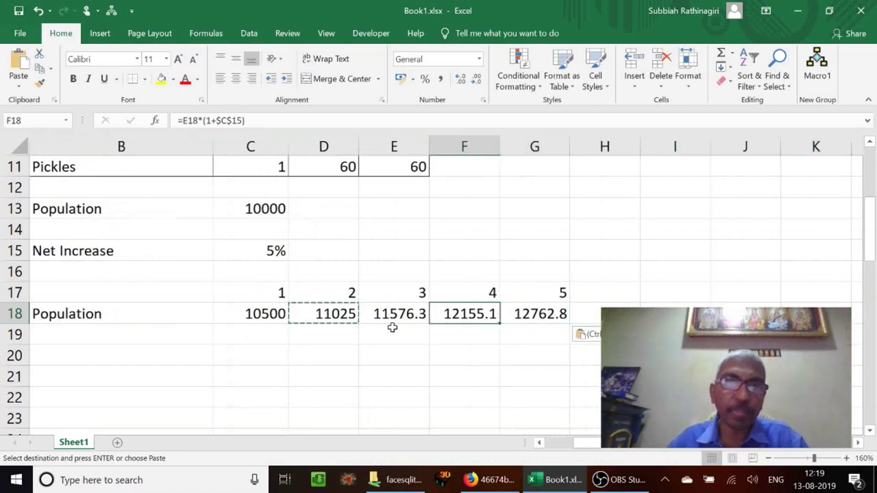
{"action": "key", "text": "Escape"}
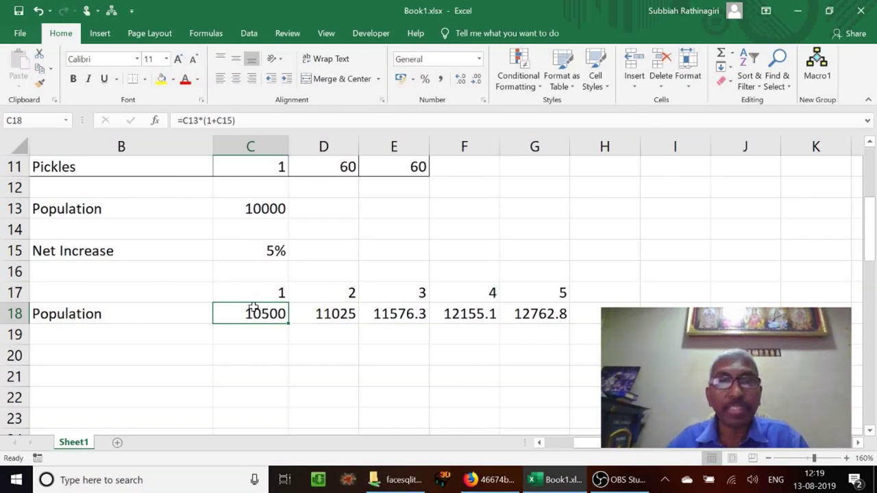
{"action": "left_click", "coordinate": [386, 300]}
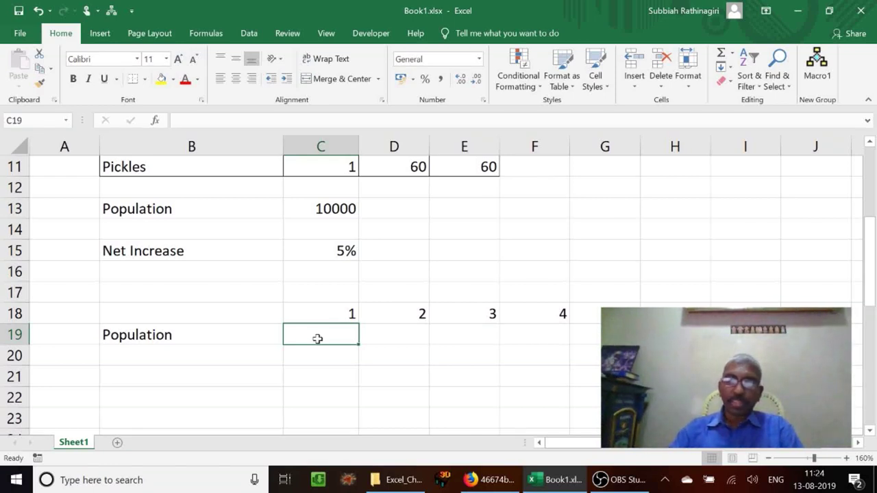
Step: Calculate all five populations in C19:G19 with a single array formula, =C13*(1+C15)^C18:G18
{"action": "type", "text": "="}
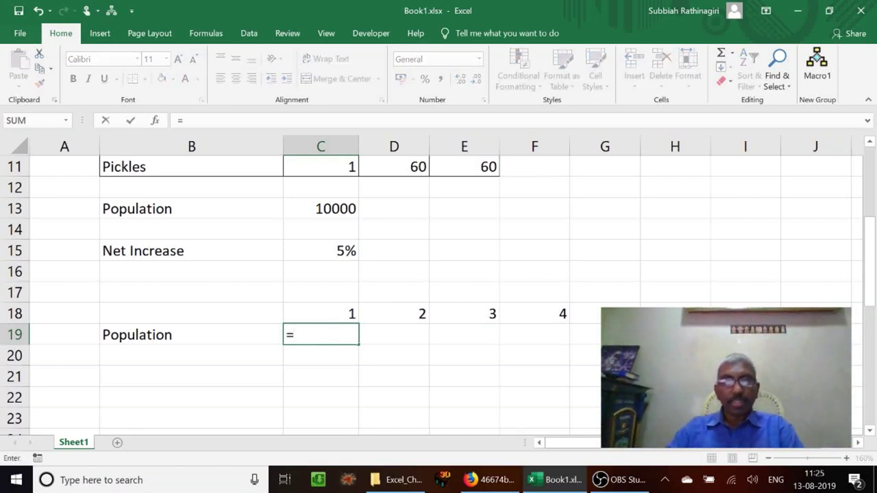
{"action": "key", "text": "Escape"}
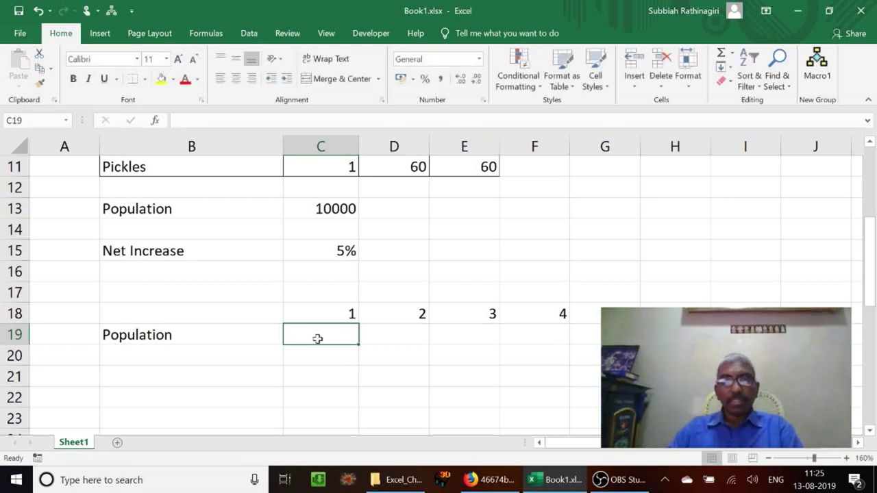
{"action": "key", "text": "shift+Right"}
{"action": "key", "text": "shift+Right"}
{"action": "key", "text": "shift+Right"}
{"action": "key", "text": "shift+Right"}
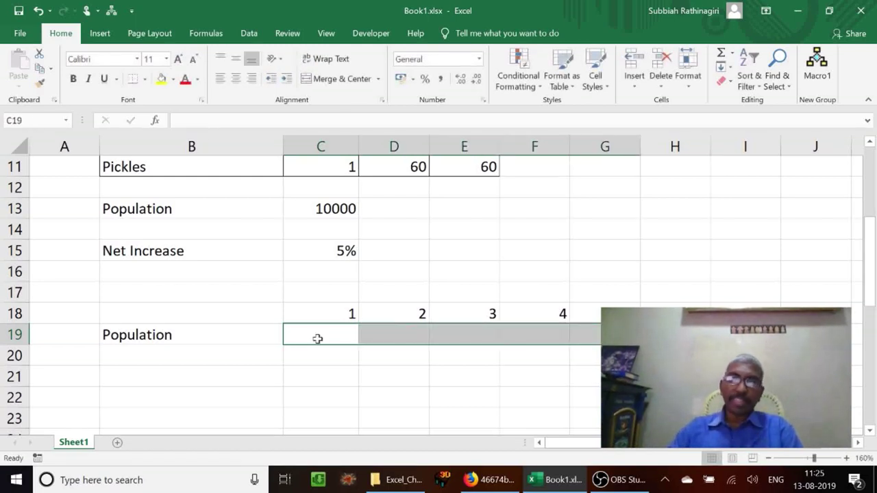
{"action": "type", "text": "="}
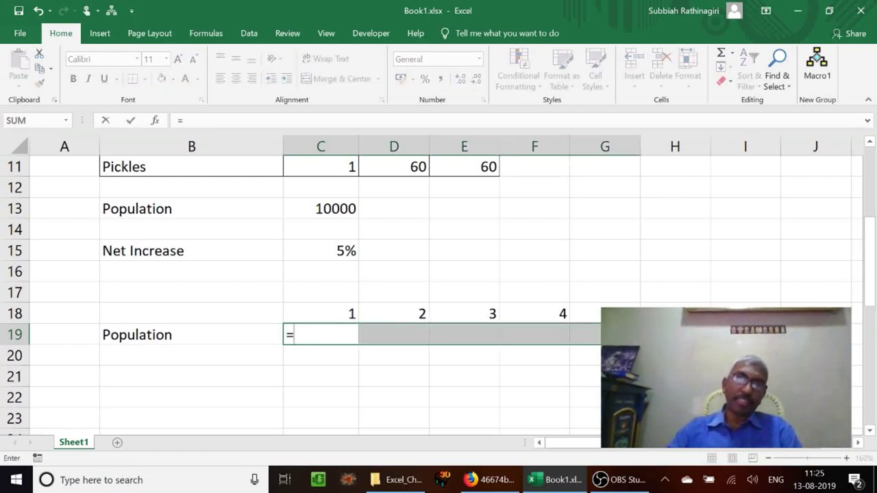
{"action": "key", "text": "Up"}
{"action": "key", "text": "Up"}
{"action": "key", "text": "Up"}
{"action": "key", "text": "Up"}
{"action": "key", "text": "Up"}
{"action": "key", "text": "Up"}
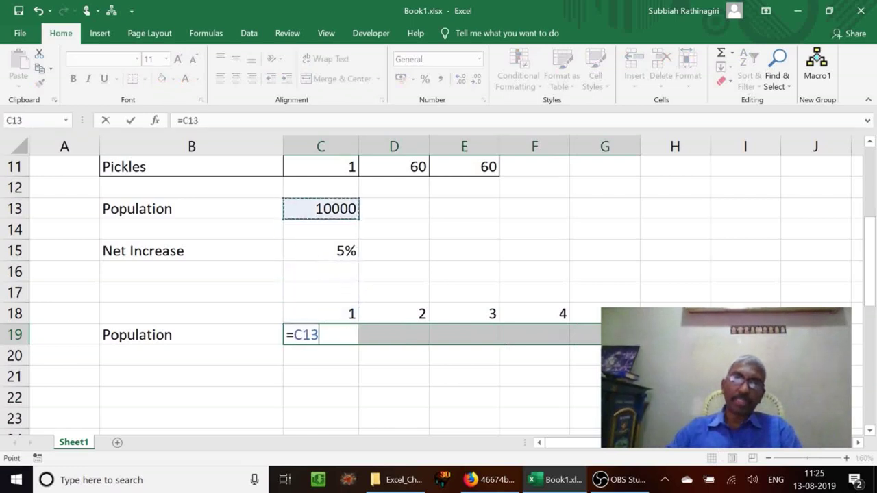
{"action": "type", "text": "*"}
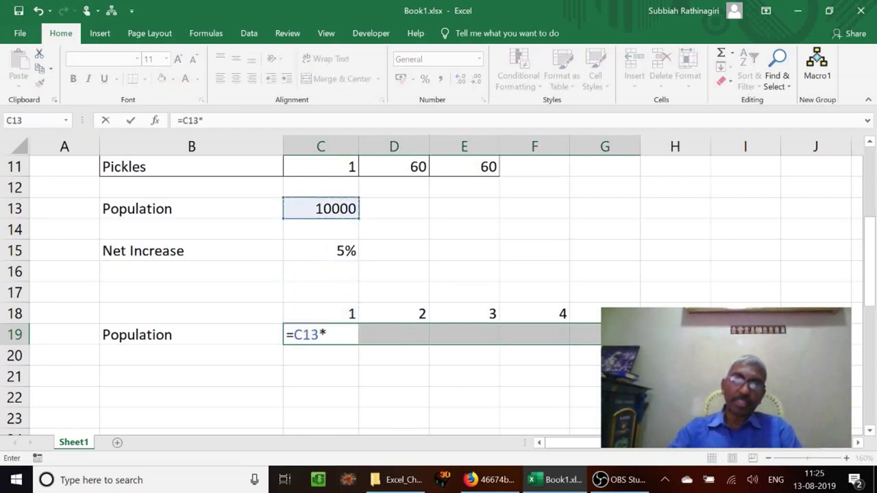
{"action": "type", "text": "(1_"}
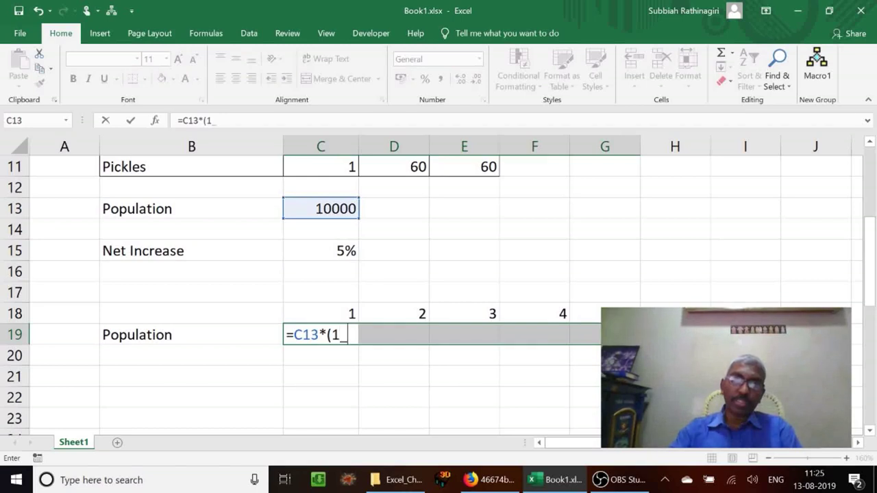
{"action": "key", "text": "BackSpace"}
{"action": "type", "text": "+"}
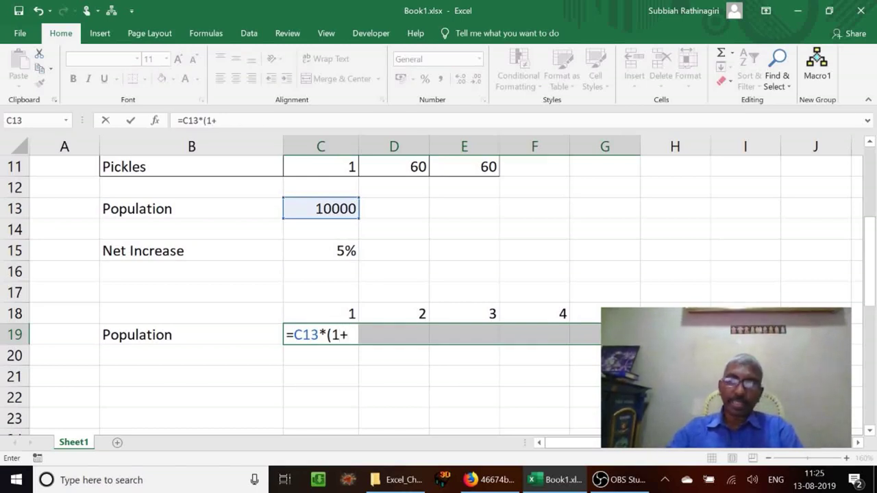
{"action": "key", "text": "Up"}
{"action": "key", "text": "Up"}
{"action": "key", "text": "Up"}
{"action": "key", "text": "Up"}
{"action": "type", "text": ")"}
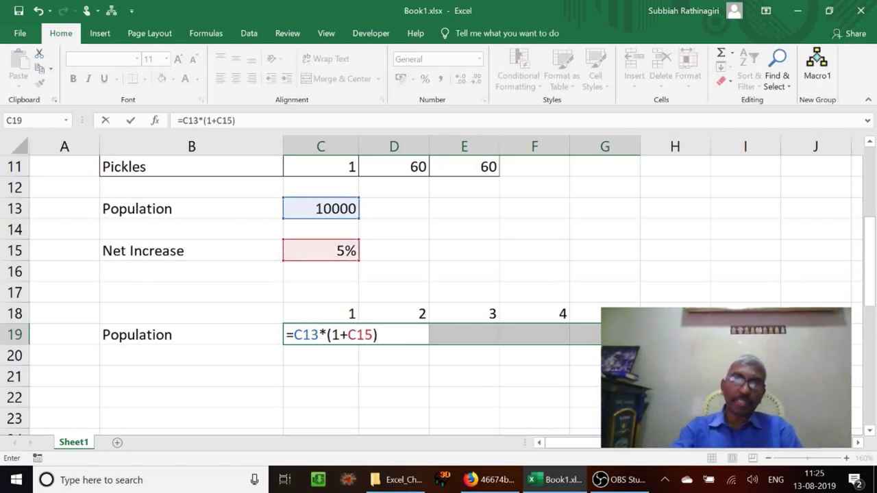
{"action": "type", "text": "^"}
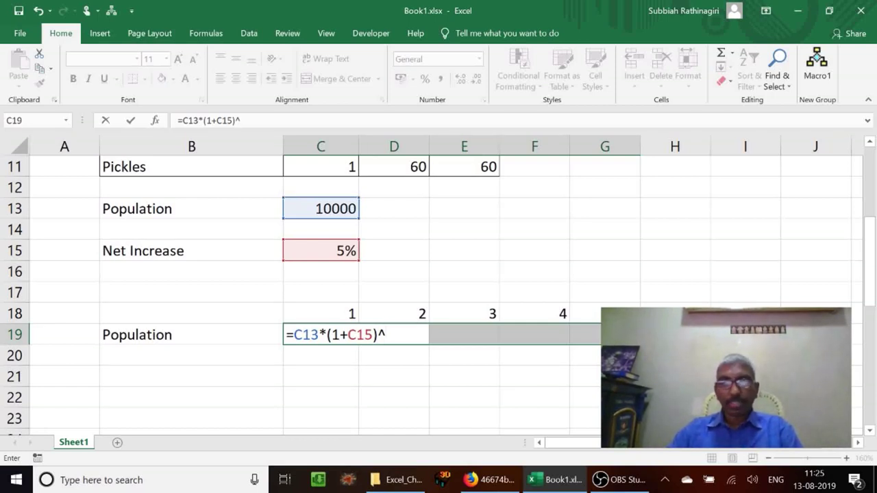
{"action": "left_click_drag", "start_coordinate": [329, 313], "coordinate": [589, 313]}
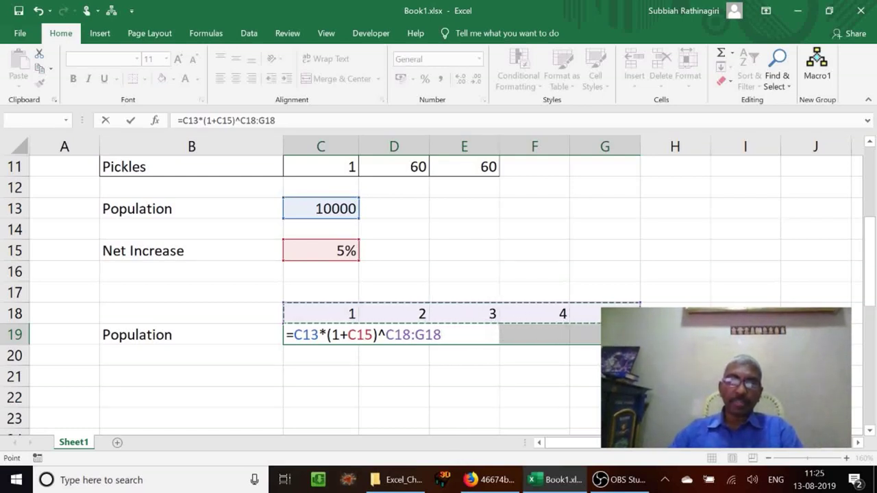
{"action": "key", "text": "ctrl+shift+Return"}
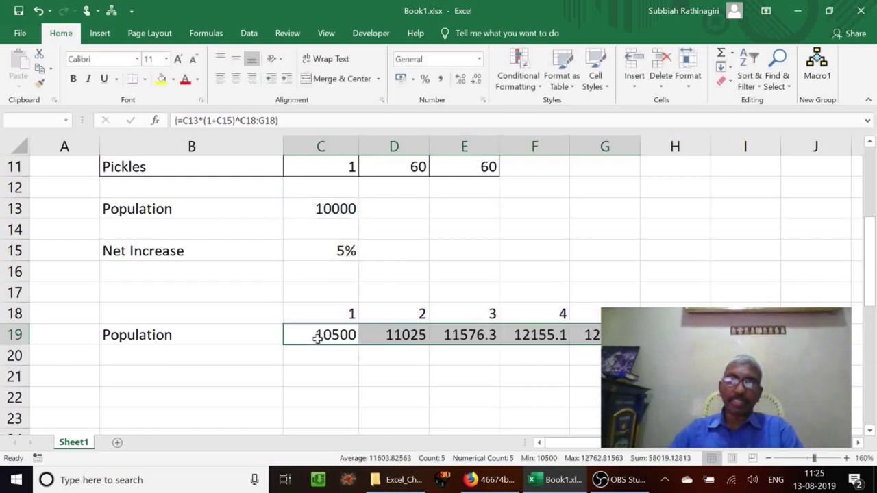
Step: Delete the array formula from the Population row, C19:G19
{"action": "left_click", "coordinate": [318, 338]}
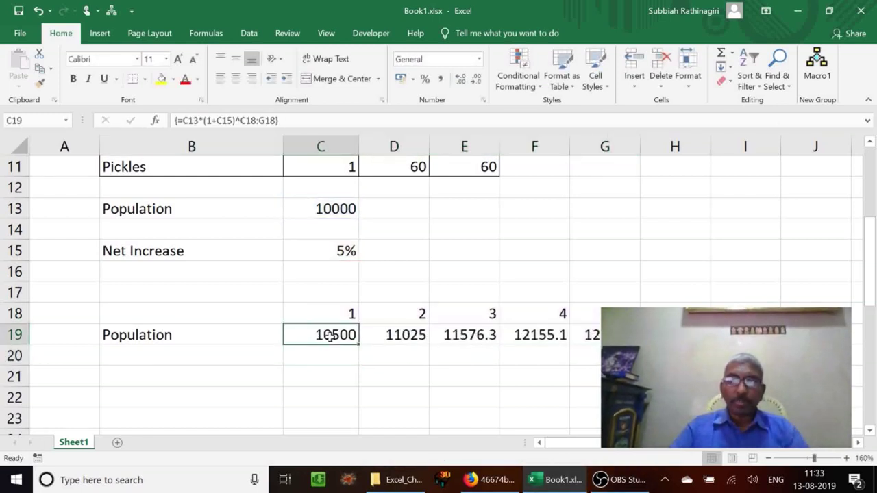
{"action": "key", "text": "shift+Right"}
{"action": "key", "text": "shift+Right"}
{"action": "key", "text": "shift+Right"}
{"action": "key", "text": "shift+Right"}
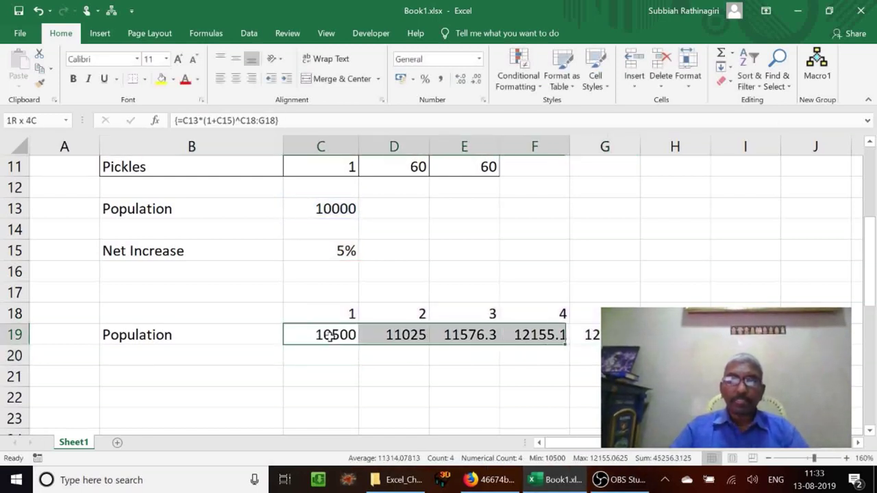
{"action": "key", "text": "Delete"}
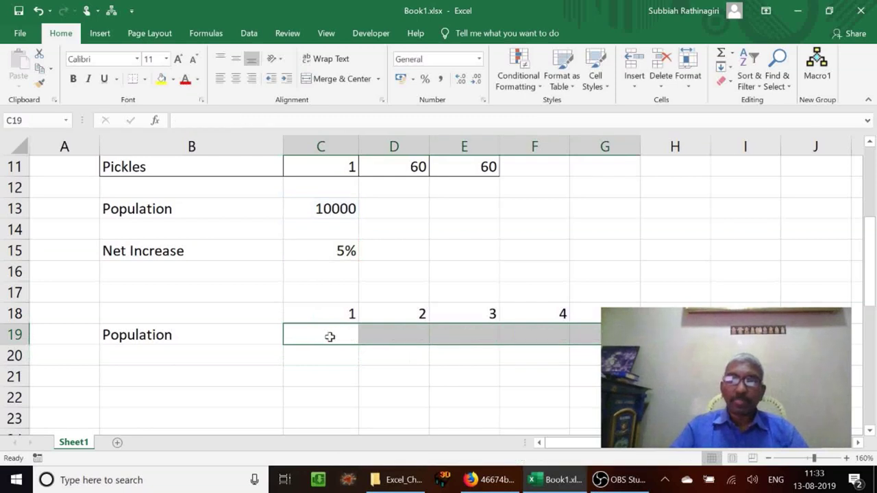
Step: Calculate the five populations in C19:G19 with one array formula using constant exponents, =C13*(1+C15)^{1,2,3,4,5}
{"action": "key", "text": "Up"}
{"action": "key", "text": "Down"}
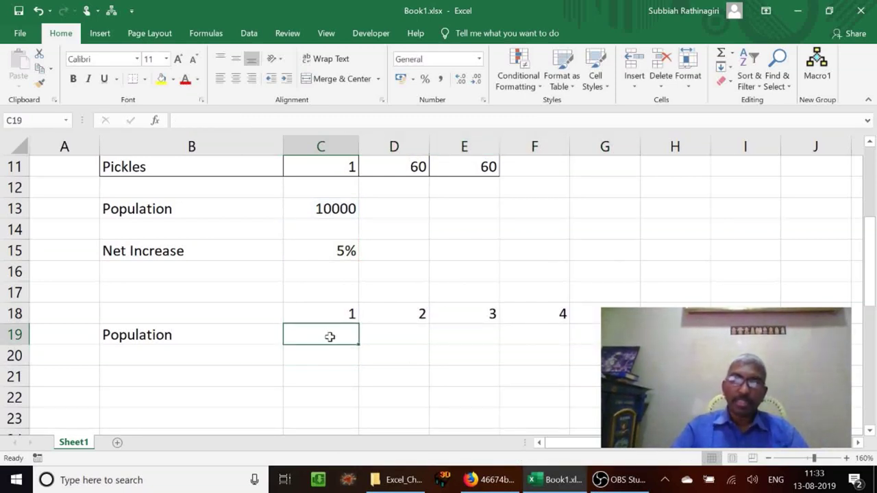
{"action": "key", "text": "shift+Right"}
{"action": "key", "text": "shift+Right"}
{"action": "key", "text": "shift+Right"}
{"action": "key", "text": "shift+Right"}
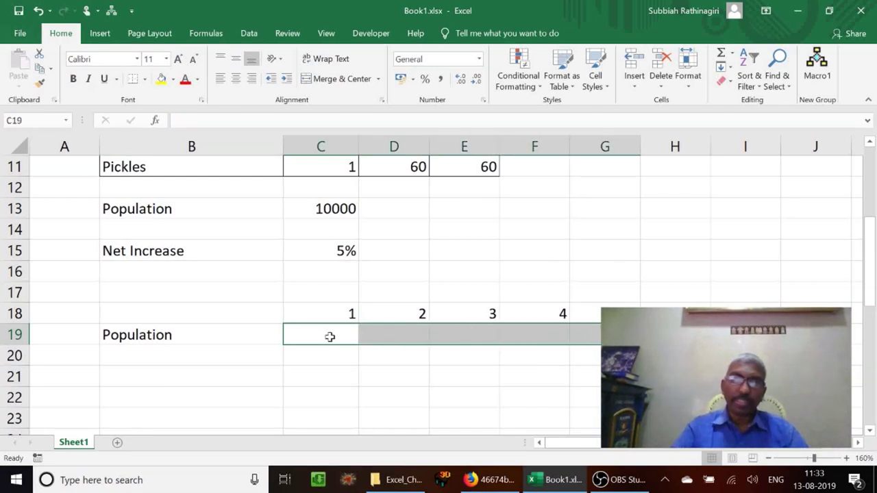
{"action": "type", "text": "="}
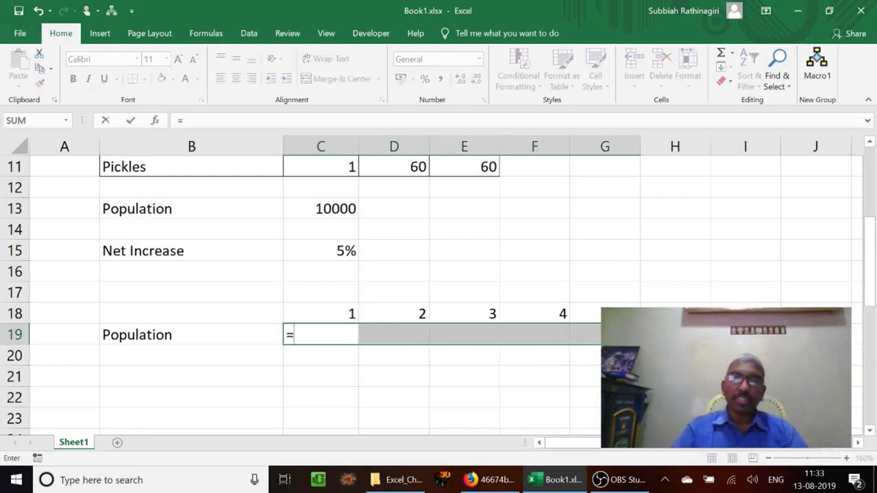
{"action": "key", "text": "Up"}
{"action": "key", "text": "Up"}
{"action": "key", "text": "Up"}
{"action": "key", "text": "Up"}
{"action": "key", "text": "Up"}
{"action": "key", "text": "Up"}
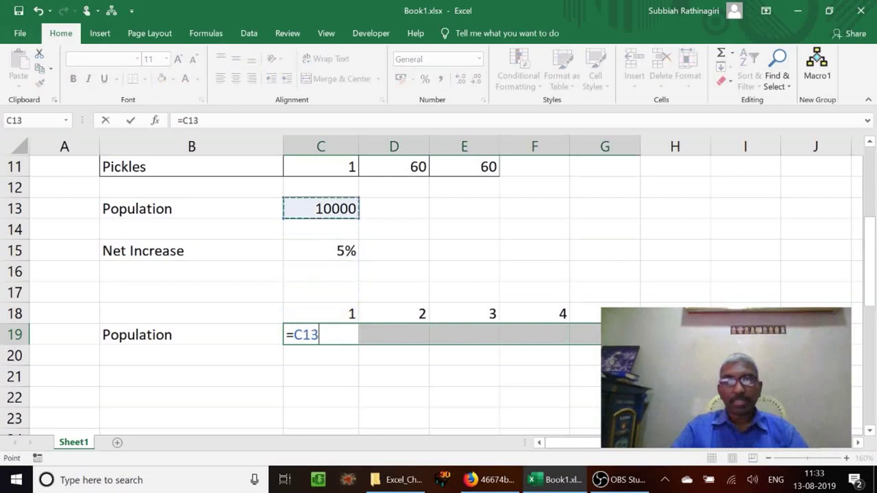
{"action": "type", "text": "*("}
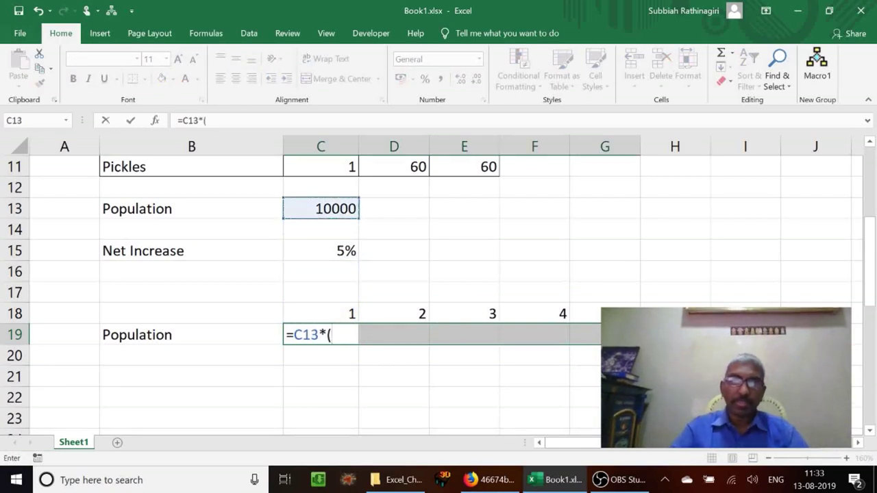
{"action": "type", "text": "1+"}
{"action": "key", "text": "Up"}
{"action": "key", "text": "Up"}
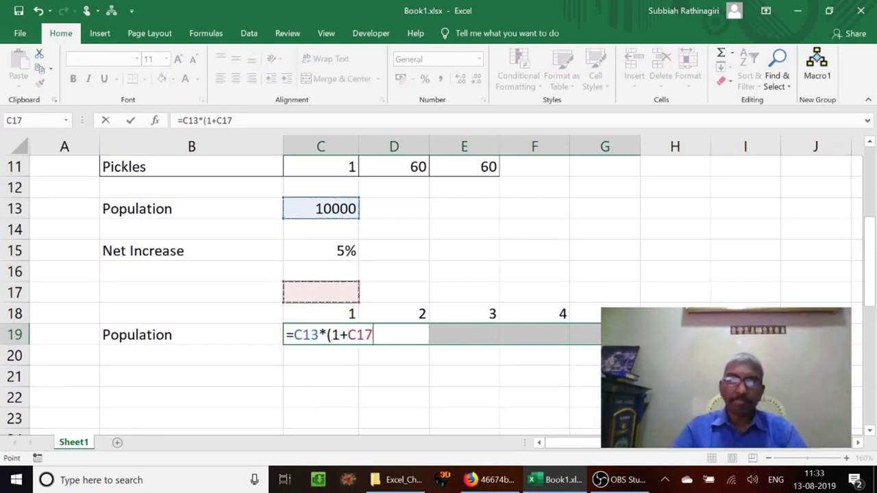
{"action": "key", "text": "Up"}
{"action": "key", "text": "Up"}
{"action": "type", "text": ")"}
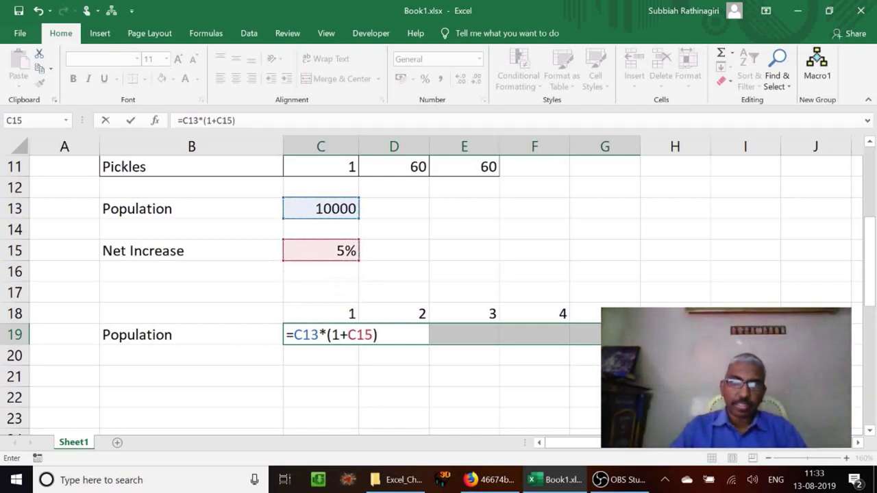
{"action": "type", "text": "^"}
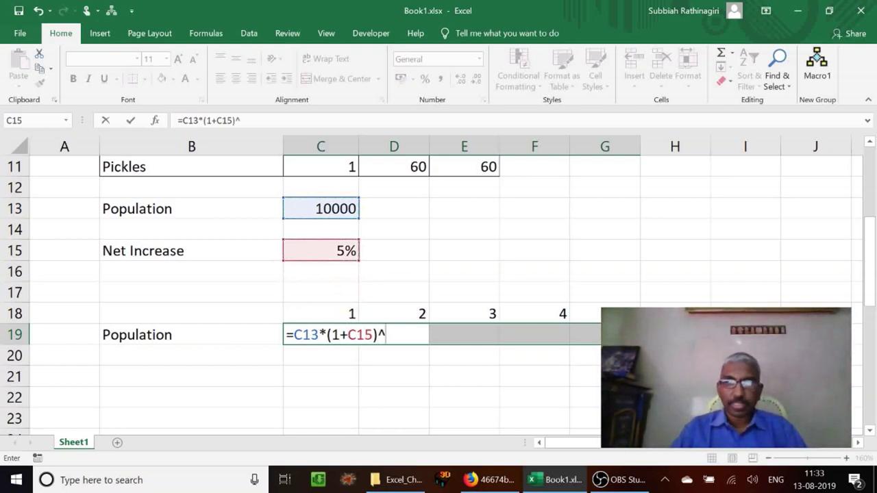
{"action": "type", "text": "{1,"}
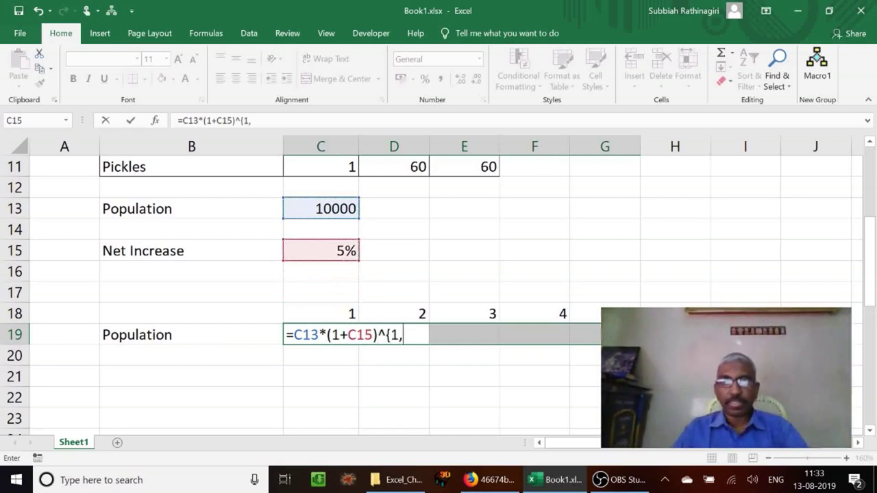
{"action": "type", "text": "2,3,4,5"}
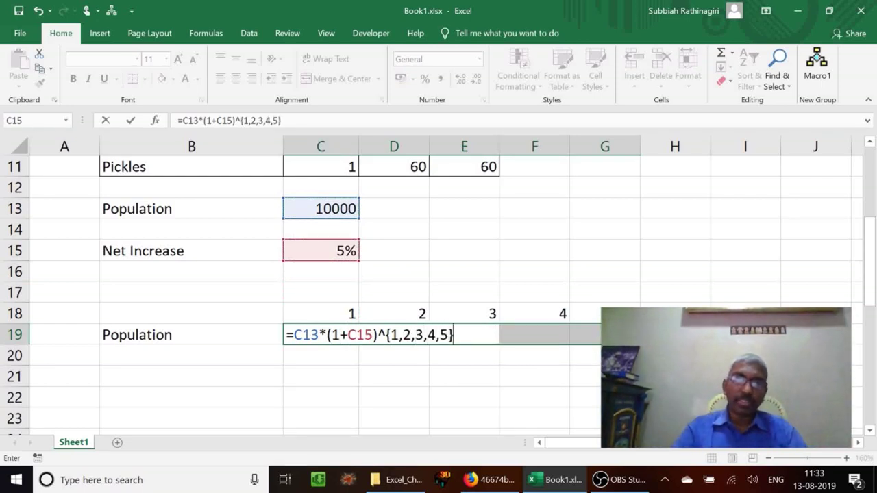
{"action": "key", "text": "ctrl+shift+Return"}
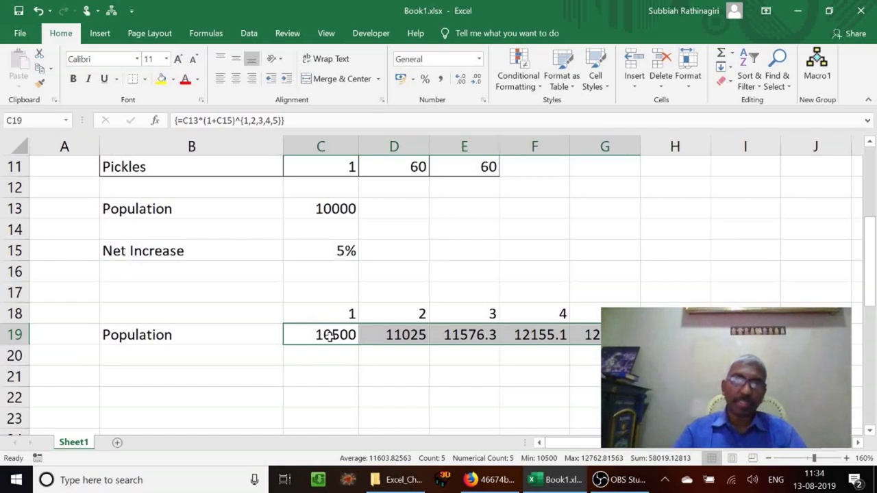
Step: Replace the array formula in C19:G19 with =C13*(1+C15)^COLUMN(A16:E16), entered as a single array formula
{"action": "key", "text": "Delete"}
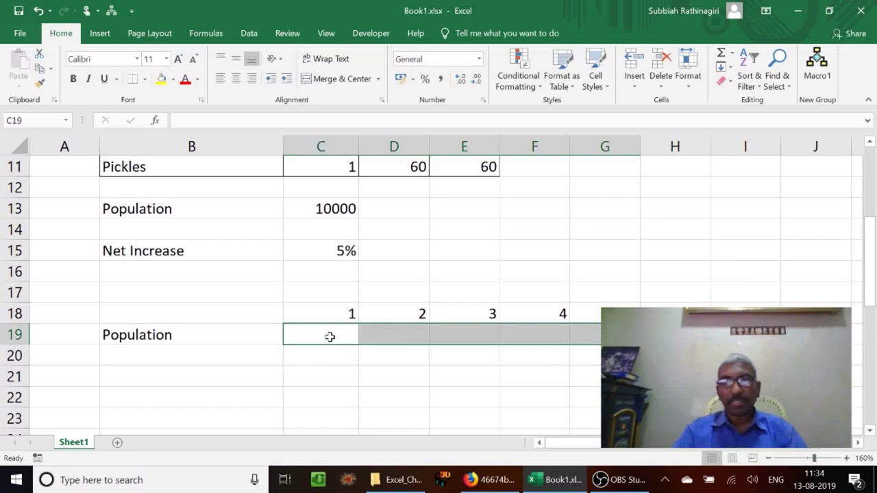
{"action": "type", "text": "="}
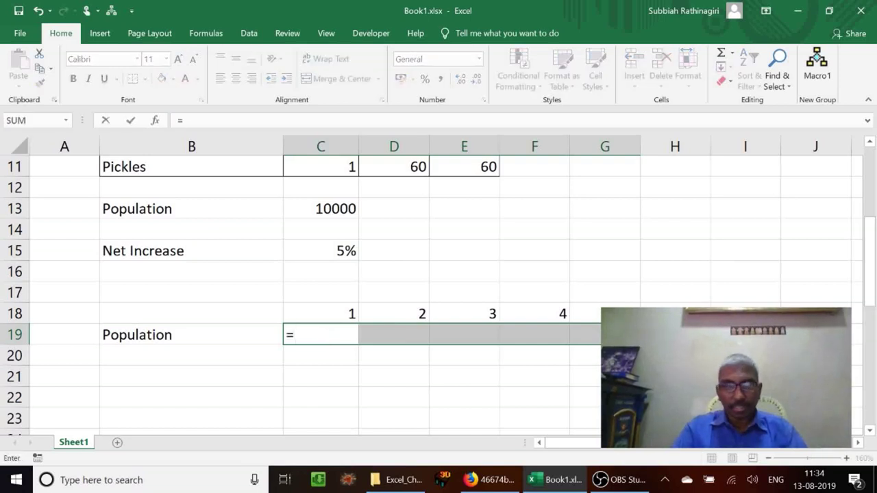
{"action": "key", "text": "Up"}
{"action": "key", "text": "Up"}
{"action": "key", "text": "Up"}
{"action": "key", "text": "Up"}
{"action": "key", "text": "Up"}
{"action": "key", "text": "Up"}
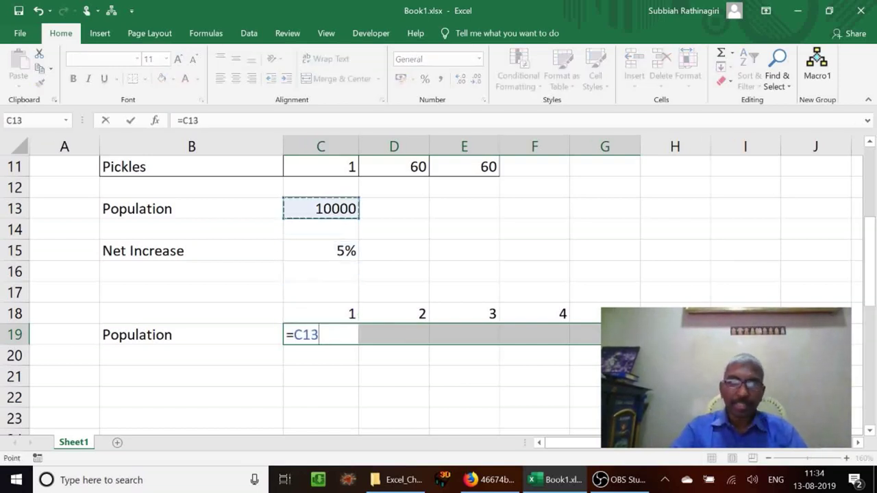
{"action": "type", "text": "*("}
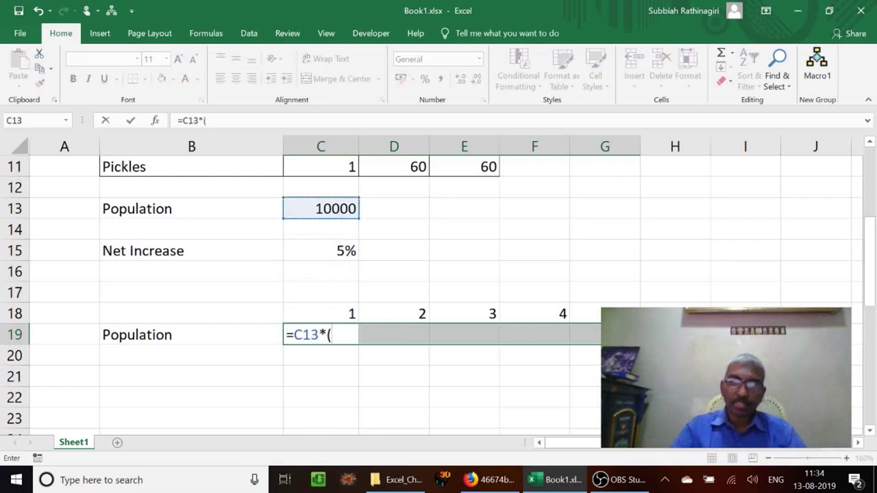
{"action": "type", "text": "1+"}
{"action": "key", "text": "Up"}
{"action": "key", "text": "Up"}
{"action": "key", "text": "Up"}
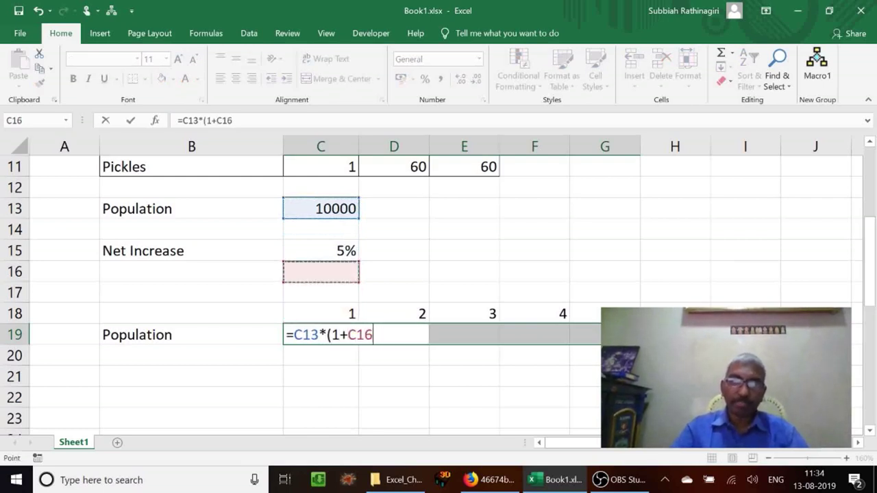
{"action": "key", "text": "Up"}
{"action": "type", "text": ")"}
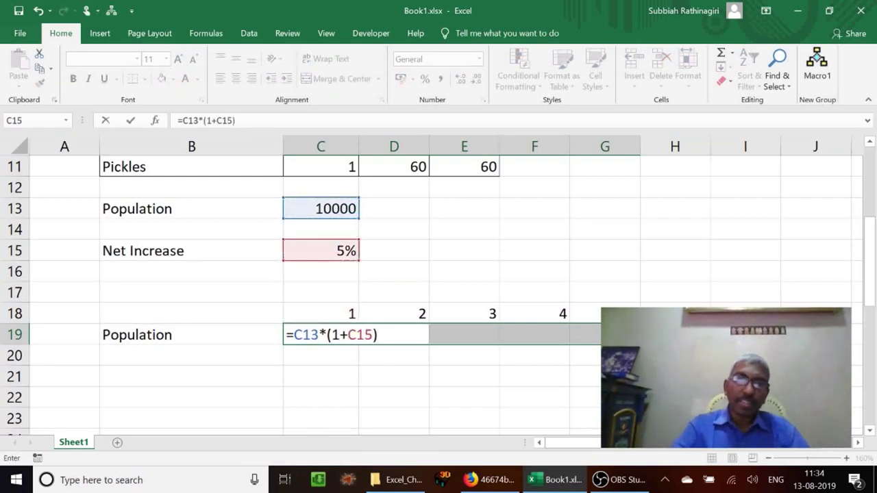
{"action": "type", "text": "^"}
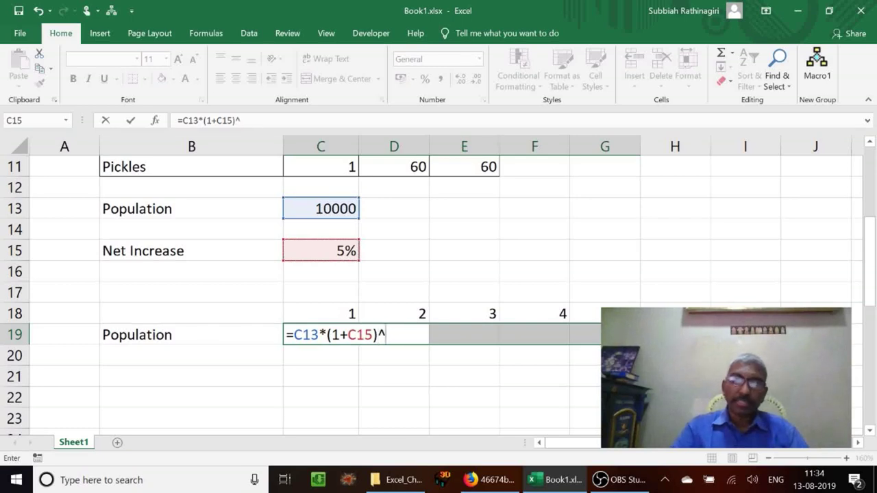
{"action": "type", "text": "colum"}
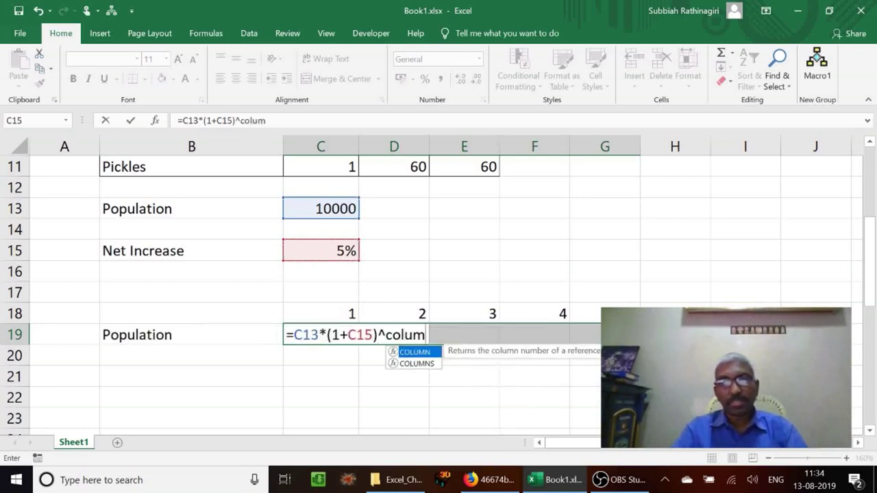
{"action": "type", "text": "n"}
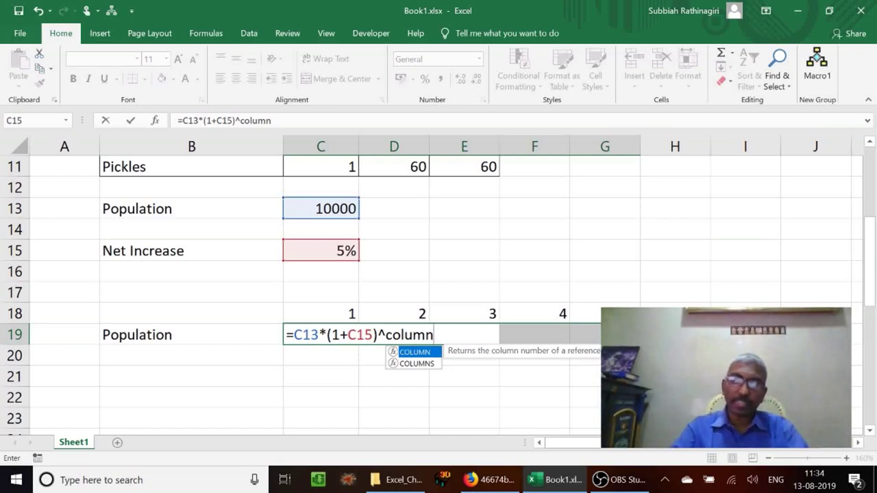
{"action": "type", "text": "("}
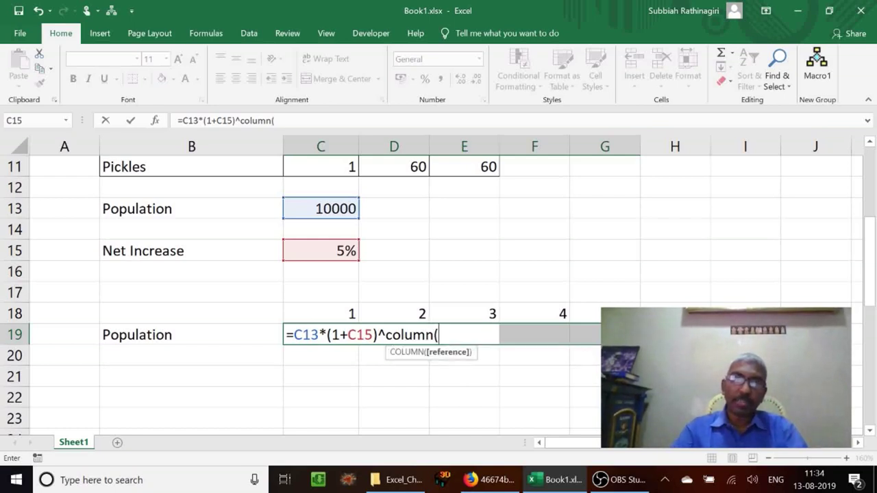
{"action": "left_click", "coordinate": [65, 272]}
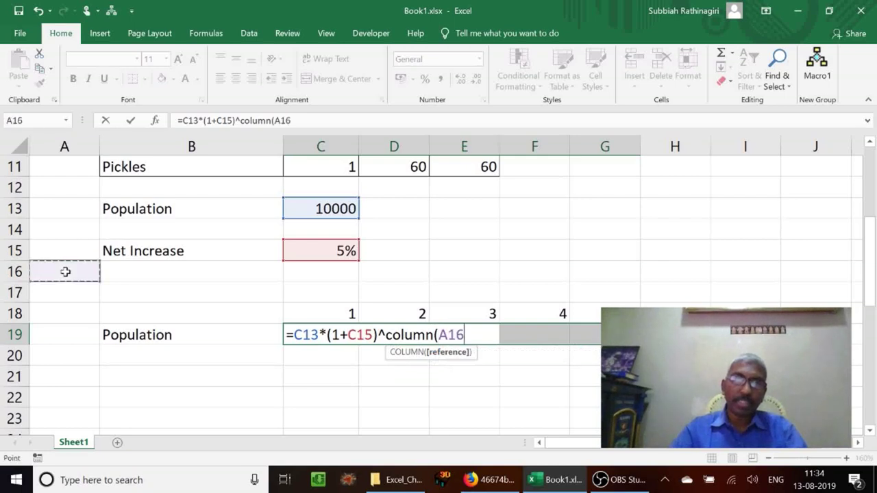
{"action": "key", "text": "shift+Right"}
{"action": "key", "text": "shift+Right"}
{"action": "key", "text": "shift+Right"}
{"action": "key", "text": "shift+Right"}
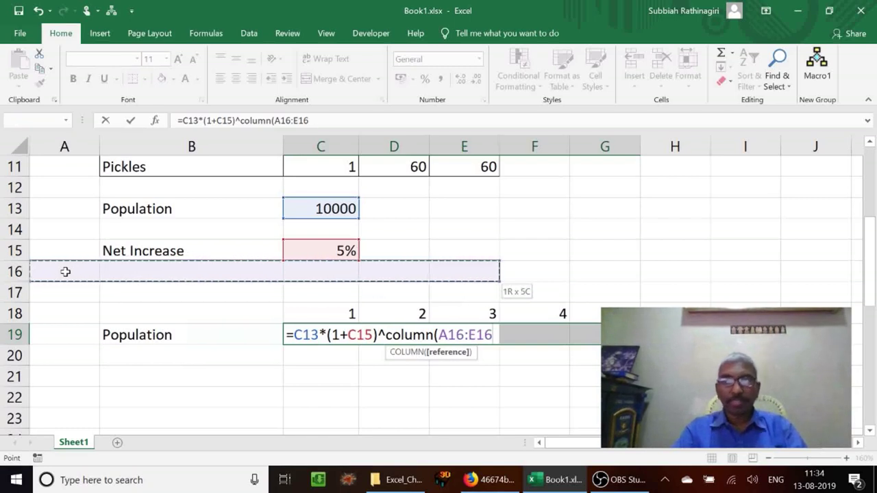
{"action": "type", "text": ")"}
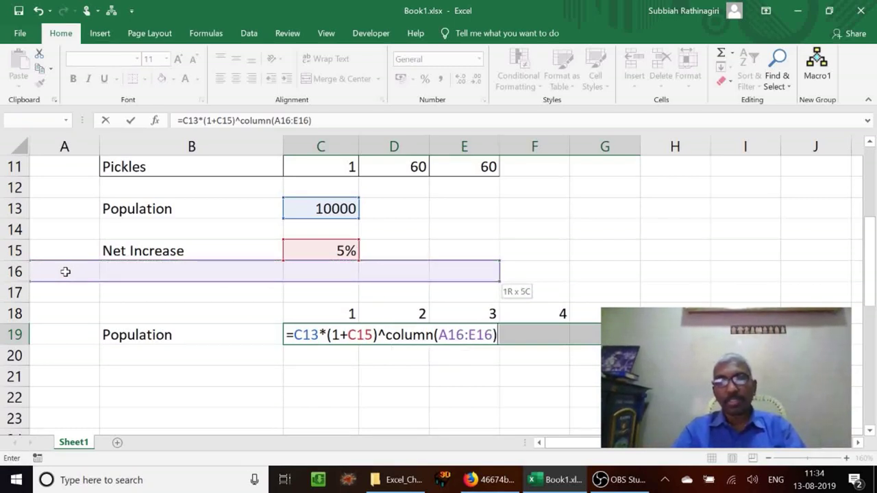
{"action": "key", "text": "ctrl+shift+Return"}
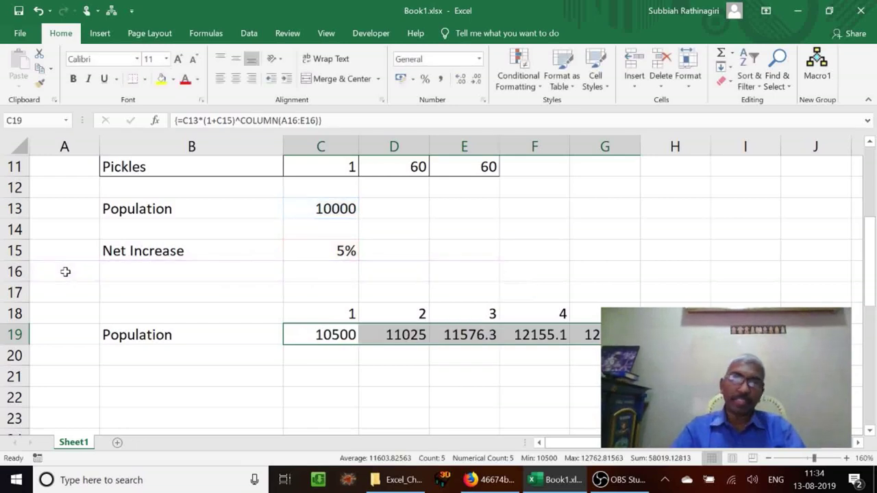
Step: Change the COLUMN reference in the C19:G19 array formula to 1:5 and re-enter it as an array formula
{"action": "key", "text": "Up"}
{"action": "key", "text": "Down"}
{"action": "key", "text": "shift+Right"}
{"action": "key", "text": "shift+Right"}
{"action": "key", "text": "shift+Right"}
{"action": "key", "text": "shift+Right"}
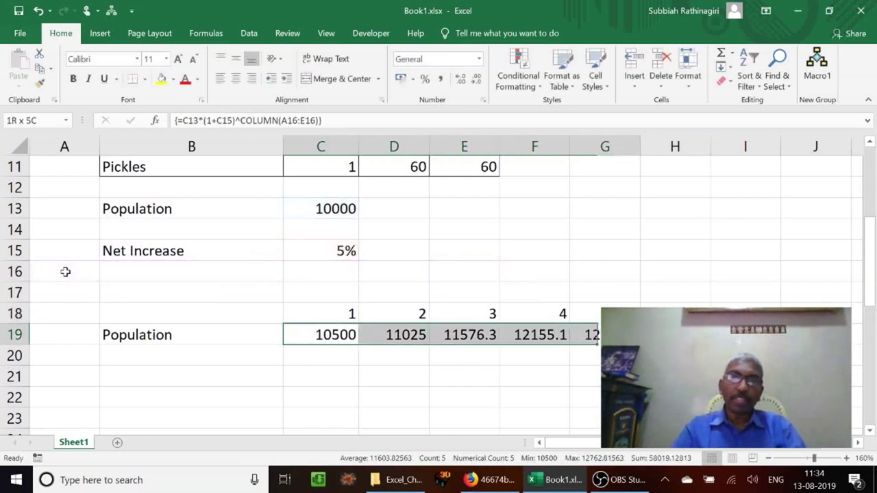
{"action": "key", "text": "XF86MonBrightnessDown"}
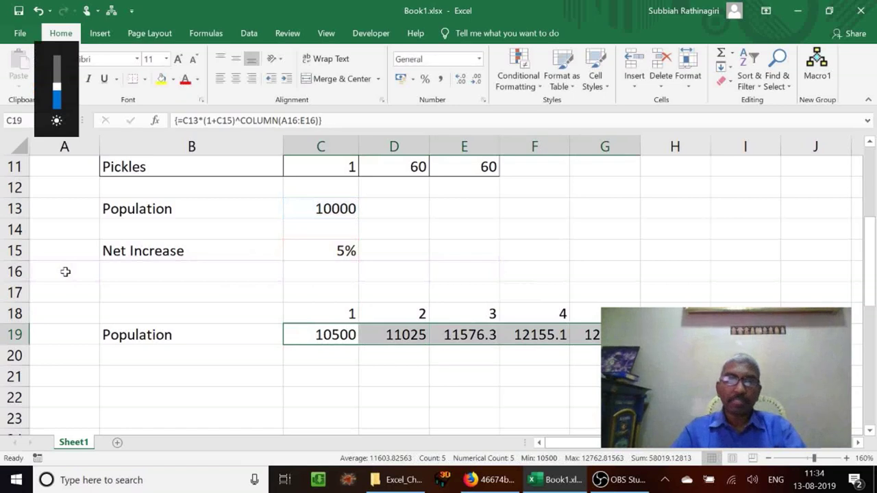
{"action": "key", "text": "F2"}
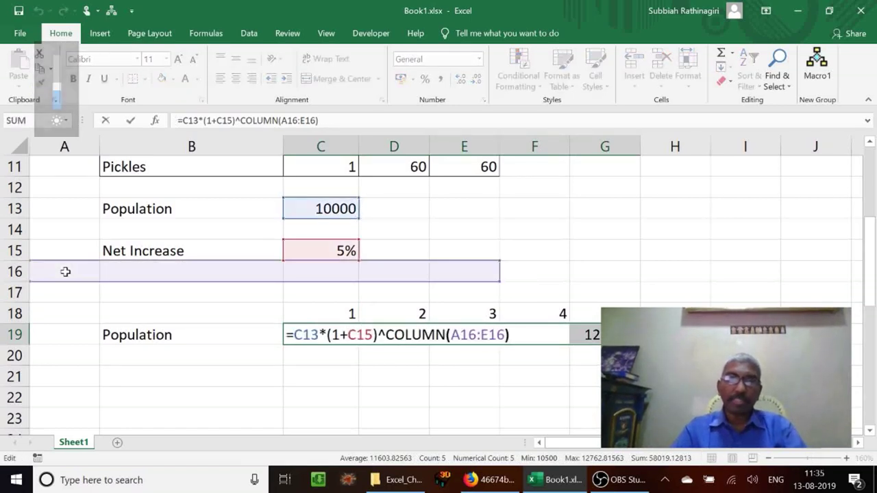
{"action": "key", "text": "Left"}
{"action": "key", "text": "shift+Left"}
{"action": "key", "text": "shift+Left"}
{"action": "key", "text": "shift+Left"}
{"action": "key", "text": "shift+Left"}
{"action": "key", "text": "shift+Left"}
{"action": "key", "text": "shift+Left"}
{"action": "key", "text": "shift+Left"}
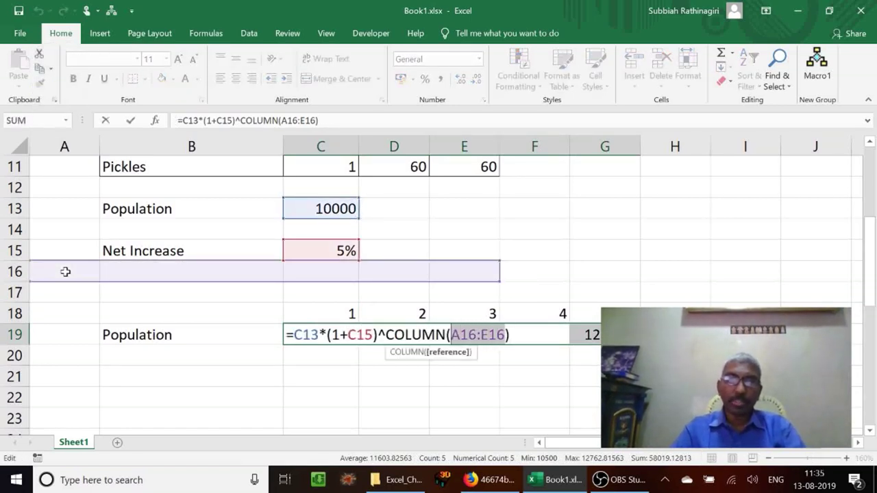
{"action": "type", "text": "1:5"}
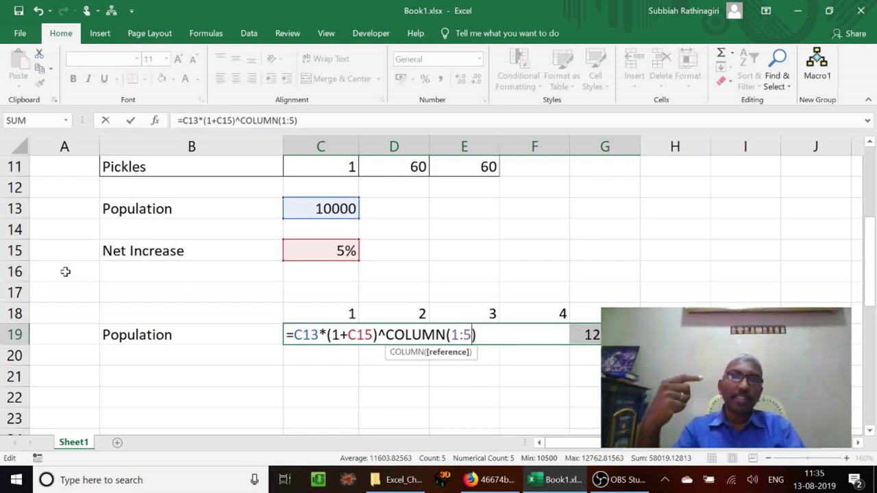
{"action": "key", "text": "ctrl+shift+Return"}
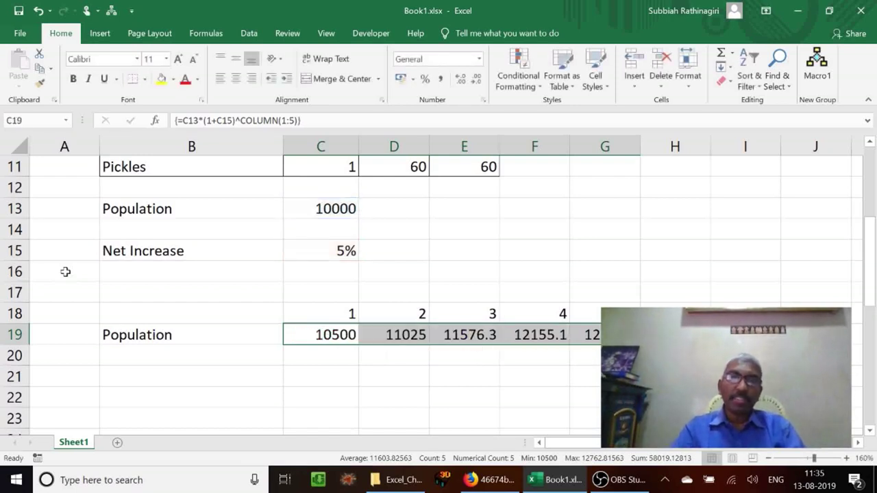
Step: Calculate ten projected populations down C21:C30 with a single array formula, =C13*(1+C15)^ROW(1:10)
{"action": "key", "text": "Up"}
{"action": "key", "text": "Down"}
{"action": "key", "text": "Down"}
{"action": "key", "text": "Down"}
{"action": "key", "text": "Down"}
{"action": "key", "text": "Down"}
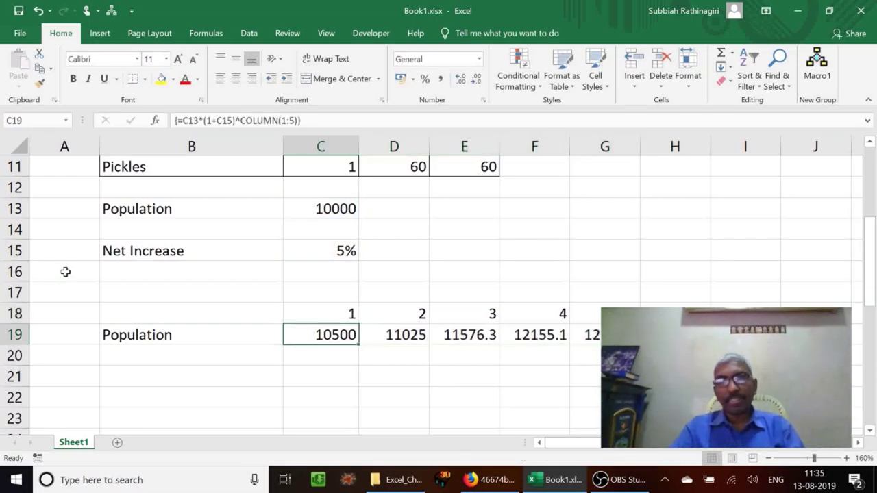
{"action": "key", "text": "Down"}
{"action": "key", "text": "Down"}
{"action": "key", "text": "Down"}
{"action": "key", "text": "Down"}
{"action": "key", "text": "Down"}
{"action": "key", "text": "Down"}
{"action": "key", "text": "Down"}
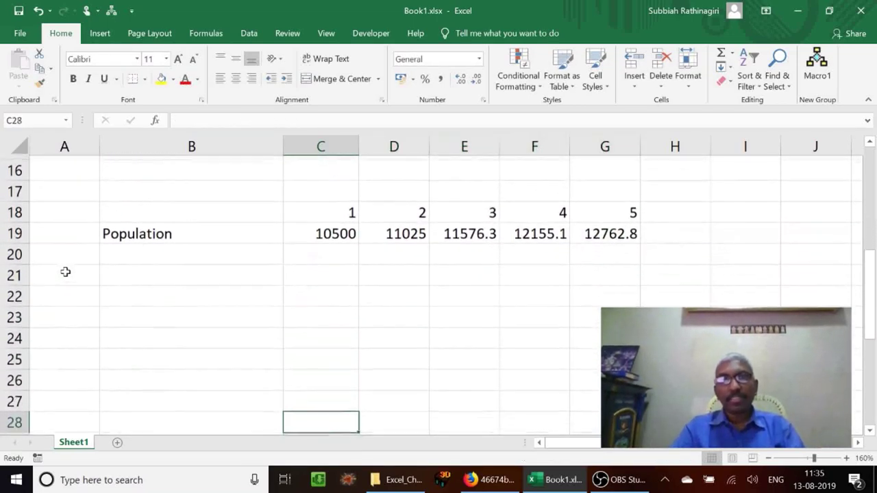
{"action": "key", "text": "Up"}
{"action": "key", "text": "Up"}
{"action": "key", "text": "Up"}
{"action": "key", "text": "Up"}
{"action": "key", "text": "Up"}
{"action": "key", "text": "Up"}
{"action": "key", "text": "Up"}
{"action": "key", "text": "Up"}
{"action": "key", "text": "Up"}
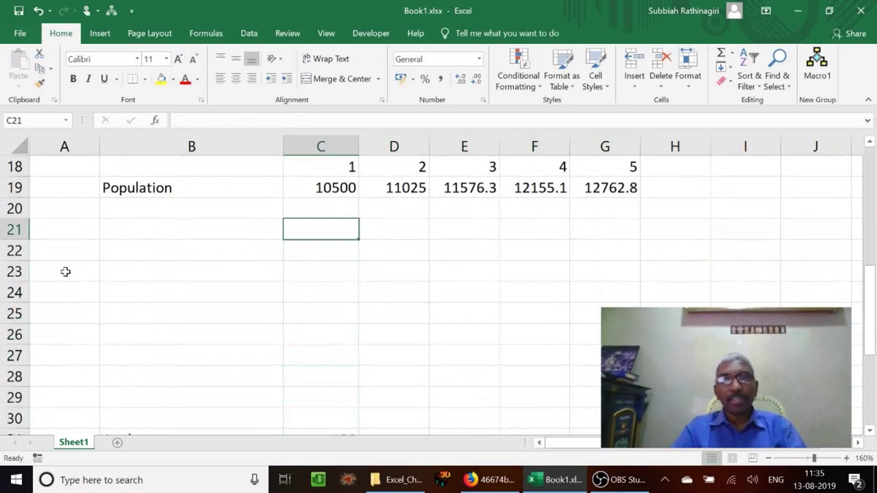
{"action": "key", "text": "shift+Down"}
{"action": "key", "text": "shift+Down"}
{"action": "key", "text": "shift+Down"}
{"action": "key", "text": "shift+Down"}
{"action": "key", "text": "shift+Down"}
{"action": "key", "text": "shift+Down"}
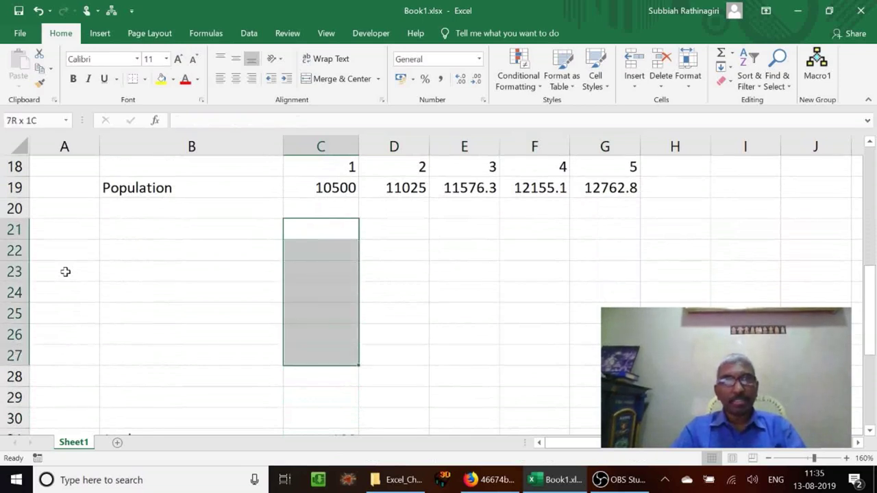
{"action": "key", "text": "shift+Down"}
{"action": "key", "text": "shift+Down"}
{"action": "key", "text": "shift+Down"}
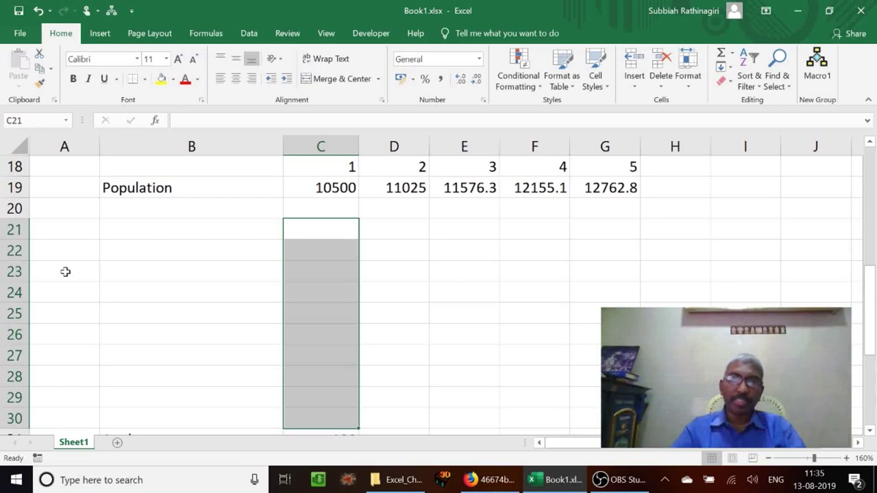
{"action": "type", "text": "="}
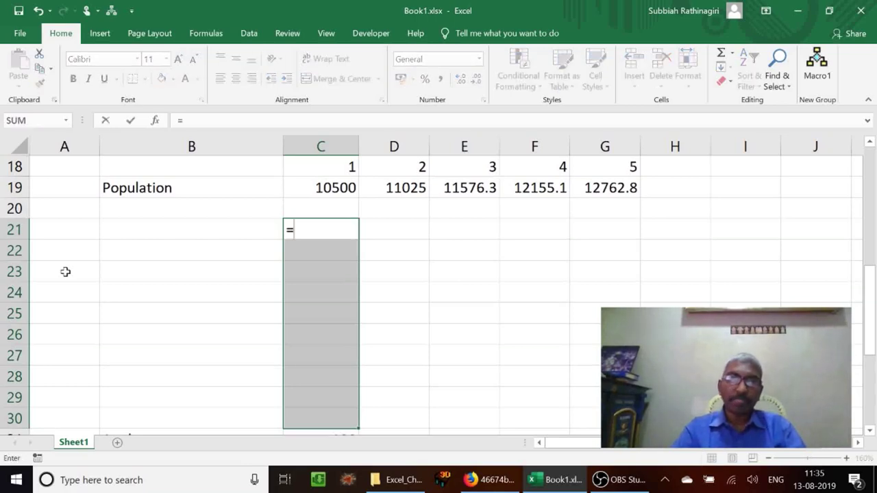
{"action": "key", "text": "Up"}
{"action": "key", "text": "Up"}
{"action": "key", "text": "Up"}
{"action": "key", "text": "Up"}
{"action": "key", "text": "Up"}
{"action": "key", "text": "Up"}
{"action": "key", "text": "Up"}
{"action": "key", "text": "Up"}
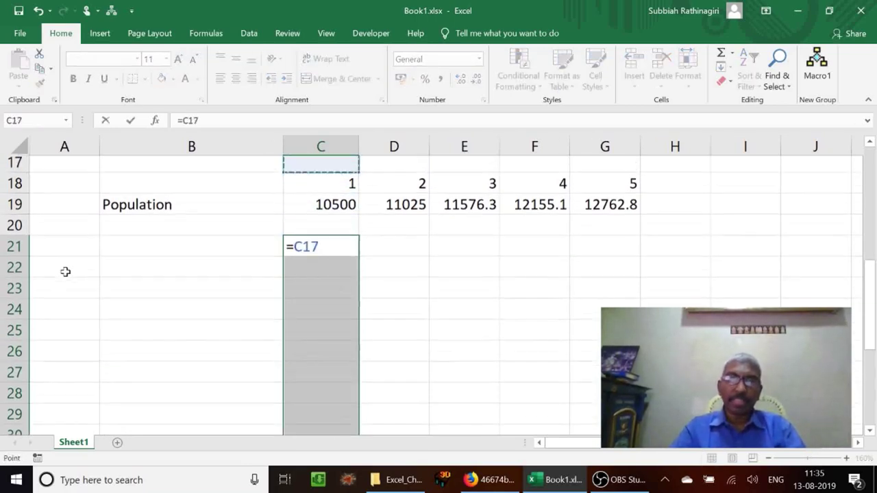
{"action": "type", "text": "*"}
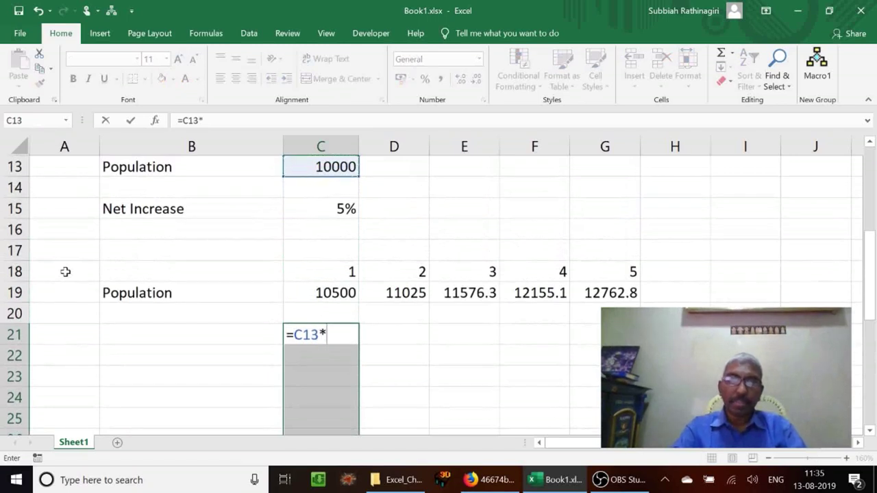
{"action": "type", "text": "(1+"}
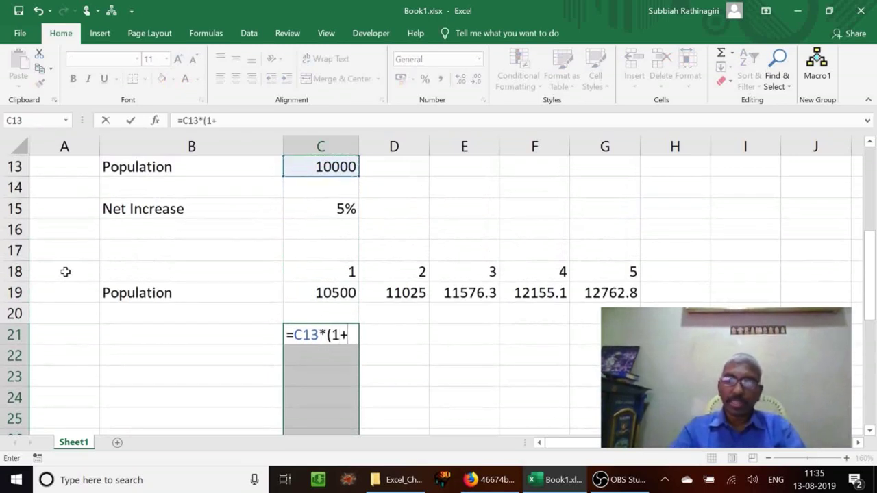
{"action": "key", "text": "Up"}
{"action": "key", "text": "Up"}
{"action": "key", "text": "Up"}
{"action": "key", "text": "Up"}
{"action": "key", "text": "Up"}
{"action": "key", "text": "Up"}
{"action": "type", "text": ")"}
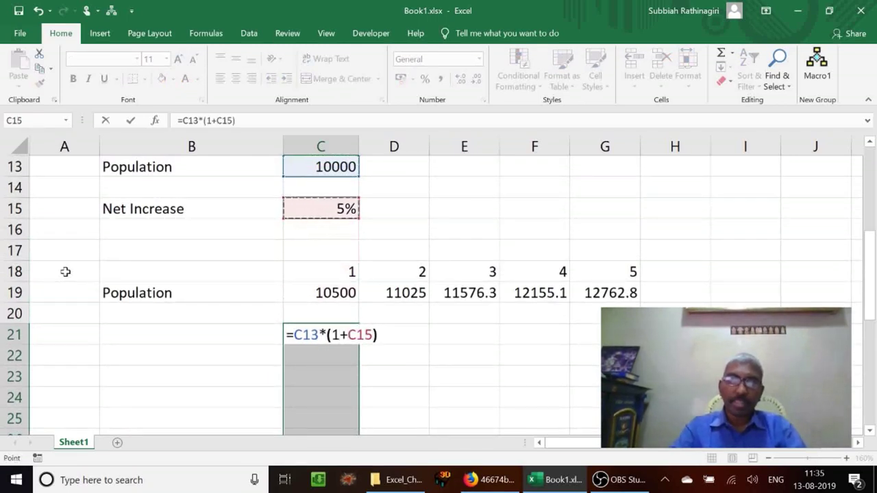
{"action": "type", "text": "^"}
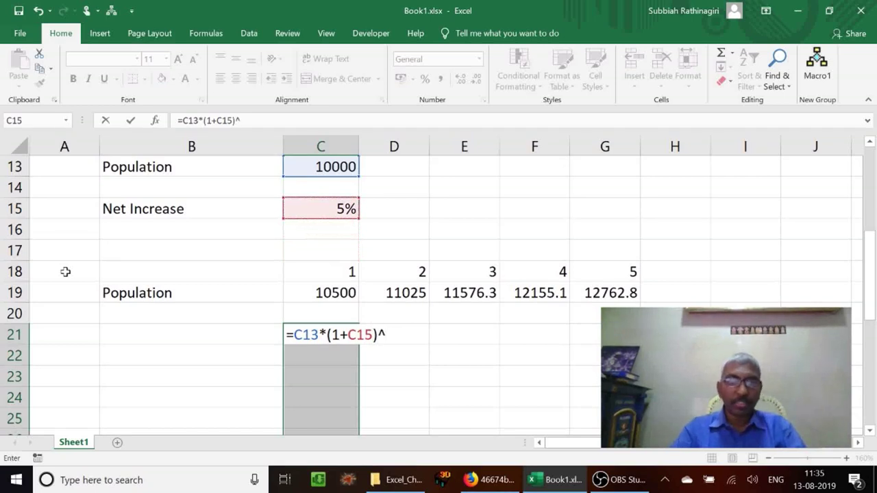
{"action": "type", "text": "row"}
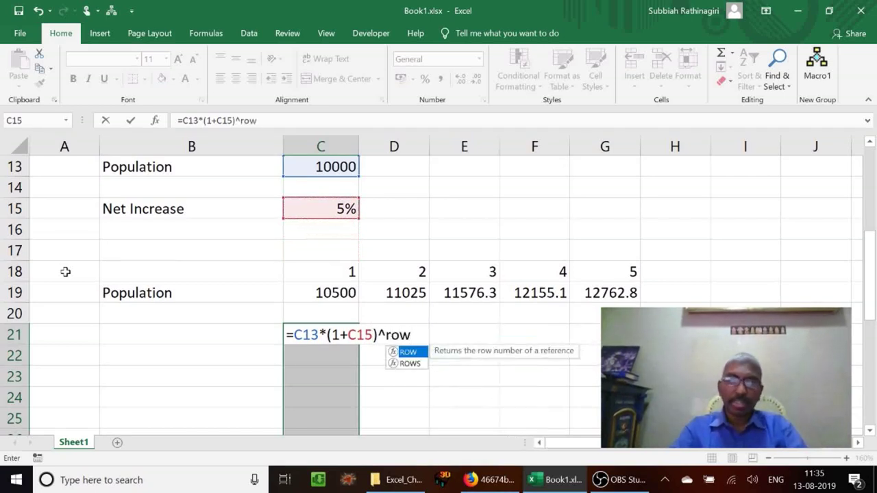
{"action": "type", "text": "("}
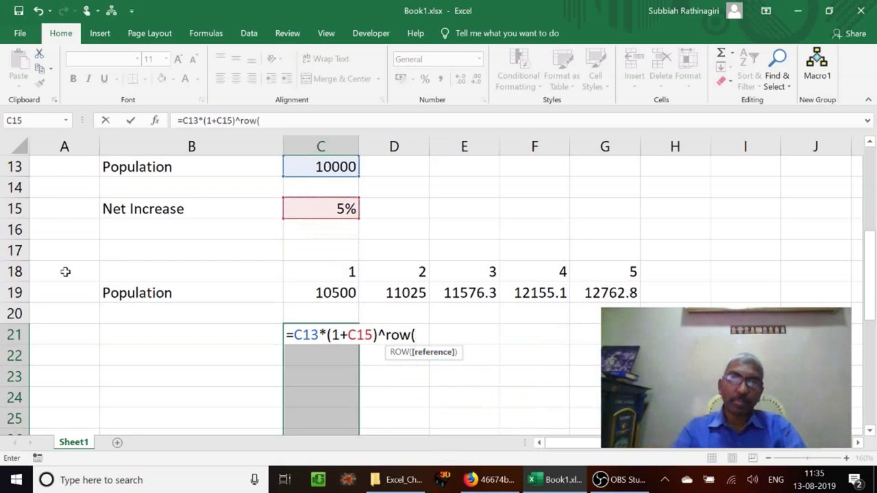
{"action": "type", "text": "1:10"}
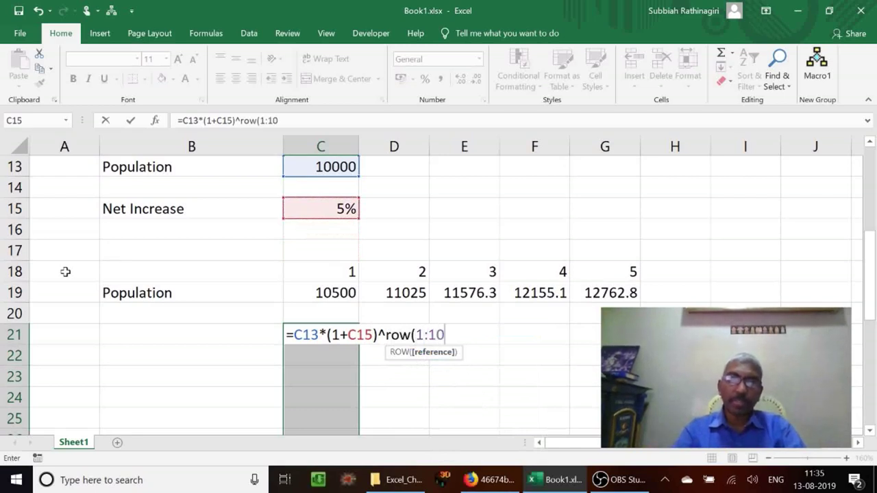
{"action": "type", "text": ")"}
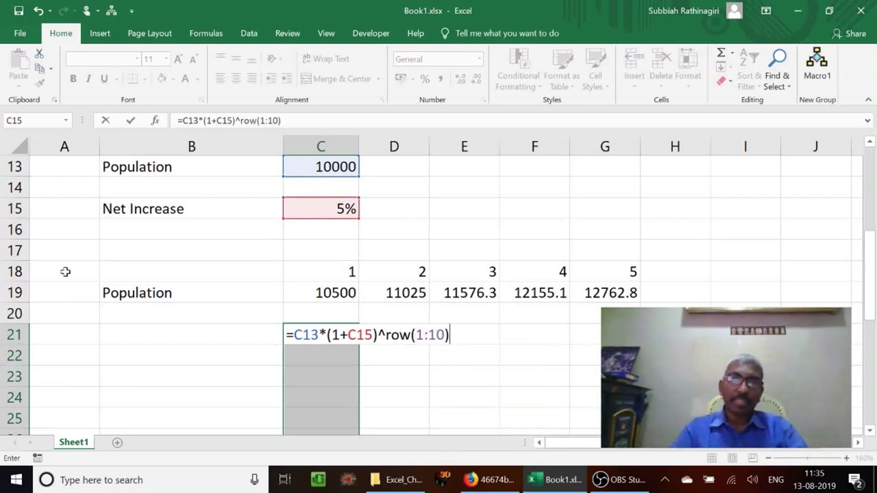
{"action": "key", "text": "ctrl+shift+Return"}
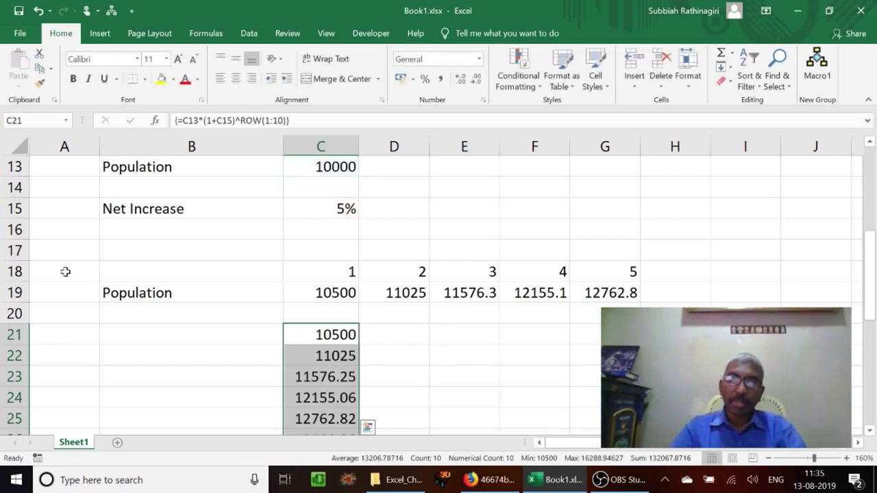
Step: Review the ten projected populations in C21:C30 produced by the ROW array formula
{"action": "key", "text": "Down"}
{"action": "key", "text": "Down"}
{"action": "key", "text": "Down"}
{"action": "key", "text": "Down"}
{"action": "key", "text": "Down"}
{"action": "key", "text": "Down"}
{"action": "key", "text": "Down"}
{"action": "key", "text": "Down"}
{"action": "key", "text": "Down"}
{"action": "key", "text": "Down"}
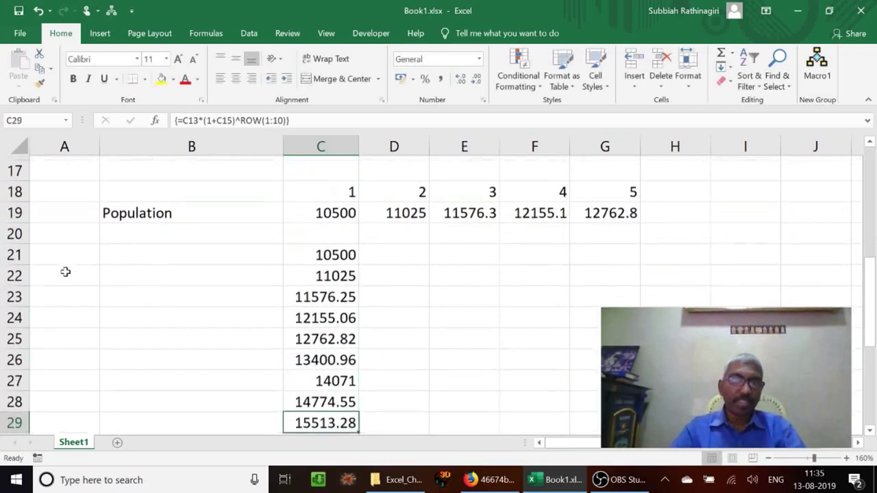
{"action": "key", "text": "Up"}
{"action": "key", "text": "Up"}
{"action": "key", "text": "Up"}
{"action": "key", "text": "Up"}
{"action": "key", "text": "Up"}
{"action": "key", "text": "Up"}
{"action": "key", "text": "Up"}
{"action": "key", "text": "Up"}
{"action": "key", "text": "Up"}
{"action": "key", "text": "Up"}
{"action": "key", "text": "Up"}
{"action": "key", "text": "Up"}
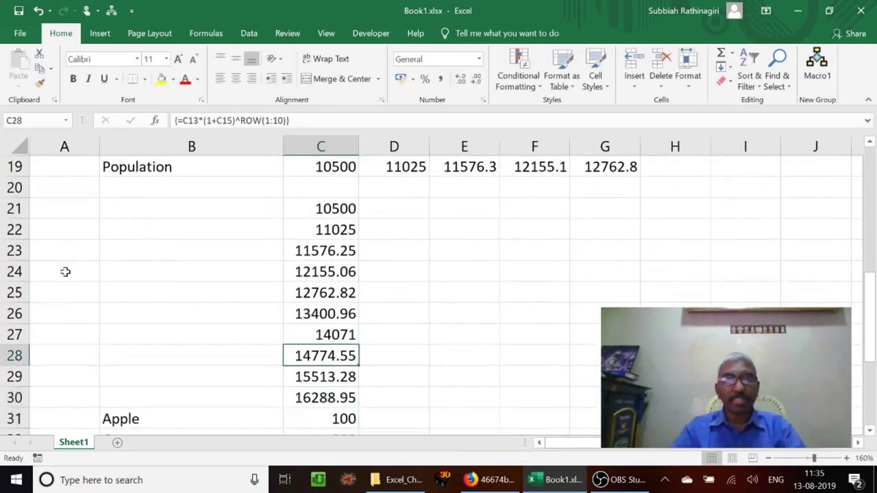
{"action": "scroll", "coordinate": [65, 271], "scroll_direction": "up", "scroll_amount": 1}
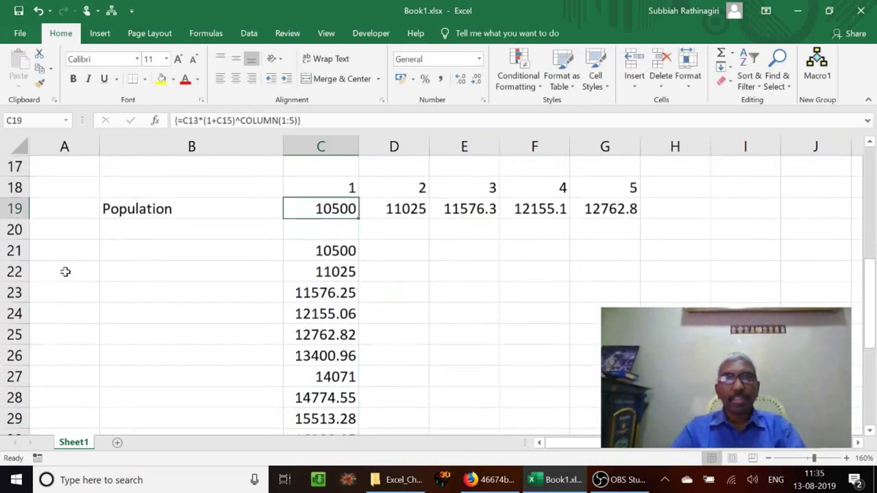
Step: Compare the COLUMN array formula across C19:G19 with the ROW array formula down column C from C21
{"action": "key", "text": "Right"}
{"action": "key", "text": "Right"}
{"action": "key", "text": "Right"}
{"action": "key", "text": "Right"}
{"action": "key", "text": "Left"}
{"action": "key", "text": "Left"}
{"action": "key", "text": "Left"}
{"action": "key", "text": "Left"}
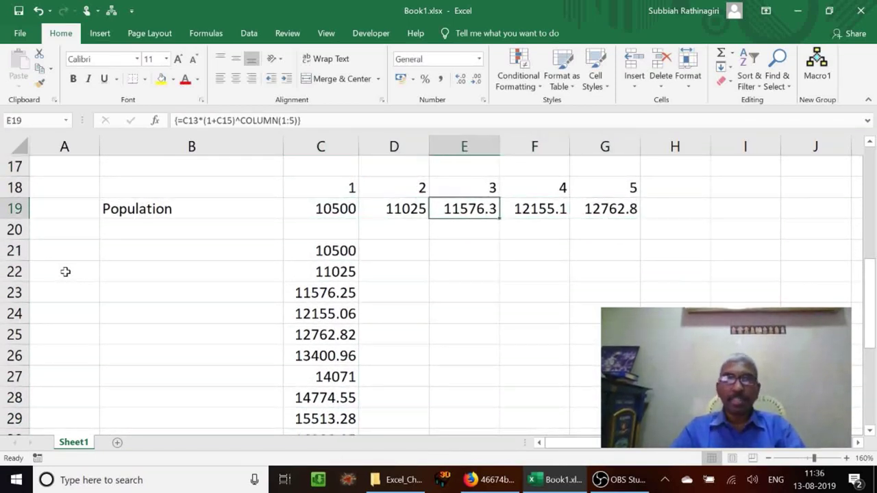
{"action": "key", "text": "Down"}
{"action": "key", "text": "Down"}
{"action": "key", "text": "Down"}
{"action": "key", "text": "Down"}
{"action": "key", "text": "Down"}
{"action": "key", "text": "Down"}
{"action": "key", "text": "Down"}
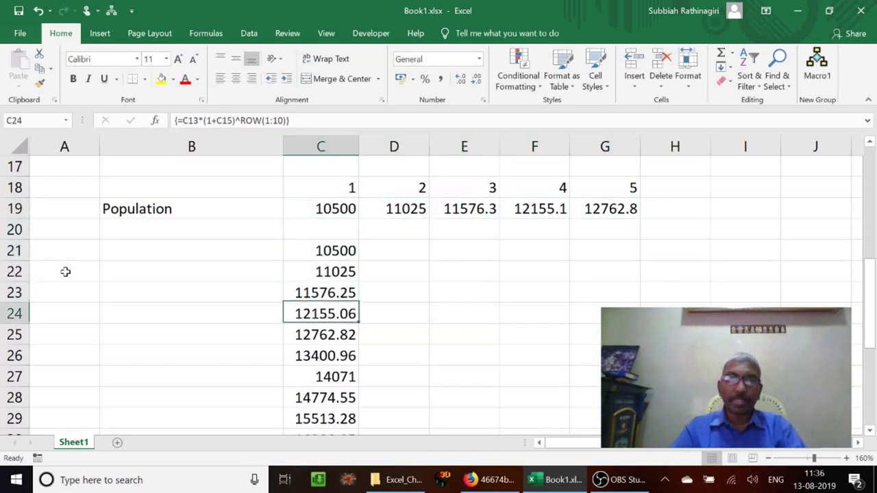
{"action": "key", "text": "Down"}
{"action": "key", "text": "Down"}
{"action": "key", "text": "Up"}
{"action": "key", "text": "Up"}
{"action": "key", "text": "Up"}
{"action": "key", "text": "Up"}
{"action": "key", "text": "Up"}
{"action": "key", "text": "Up"}
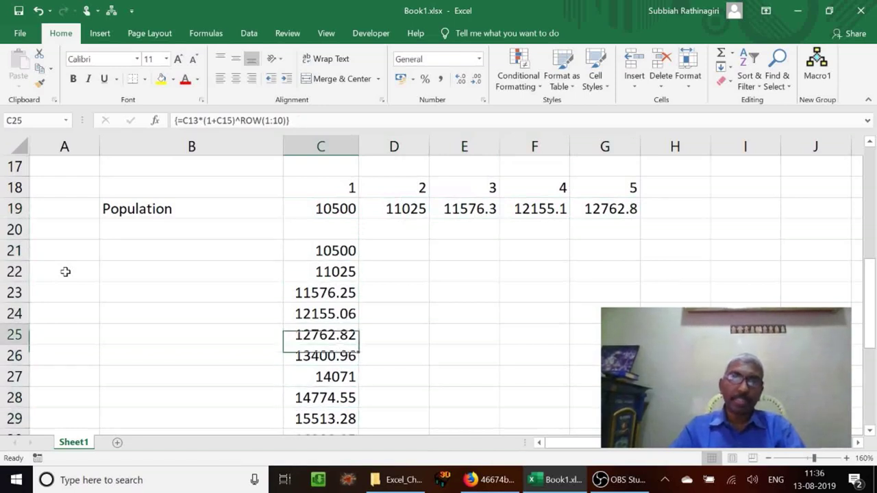
{"action": "key", "text": "Up"}
{"action": "key", "text": "Up"}
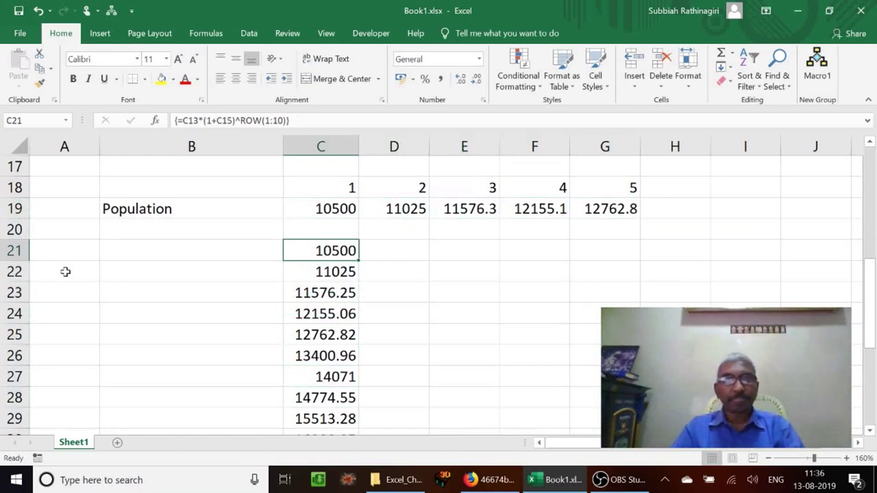
Step: Go back up column B to review the product table and the Population and Net Increase inputs
{"action": "key", "text": "Left"}
{"action": "key", "text": "Up"}
{"action": "key", "text": "Up"}
{"action": "key", "text": "Up"}
{"action": "key", "text": "Up"}
{"action": "key", "text": "Up"}
{"action": "key", "text": "Up"}
{"action": "key", "text": "Up"}
{"action": "key", "text": "Up"}
{"action": "key", "text": "Up"}
{"action": "key", "text": "Up"}
{"action": "key", "text": "Up"}
{"action": "key", "text": "Up"}
{"action": "key", "text": "Up"}
{"action": "key", "text": "Up"}
{"action": "key", "text": "Up"}
{"action": "key", "text": "Up"}
{"action": "key", "text": "Up"}
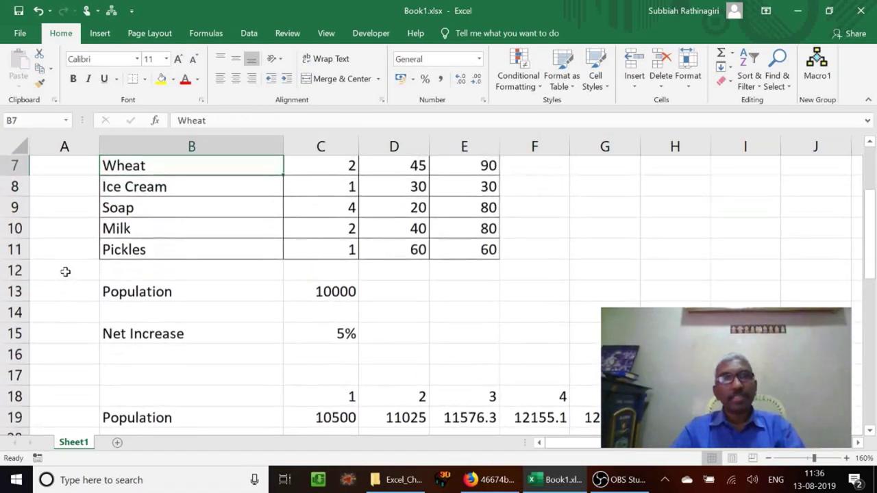
{"action": "key", "text": "Down"}
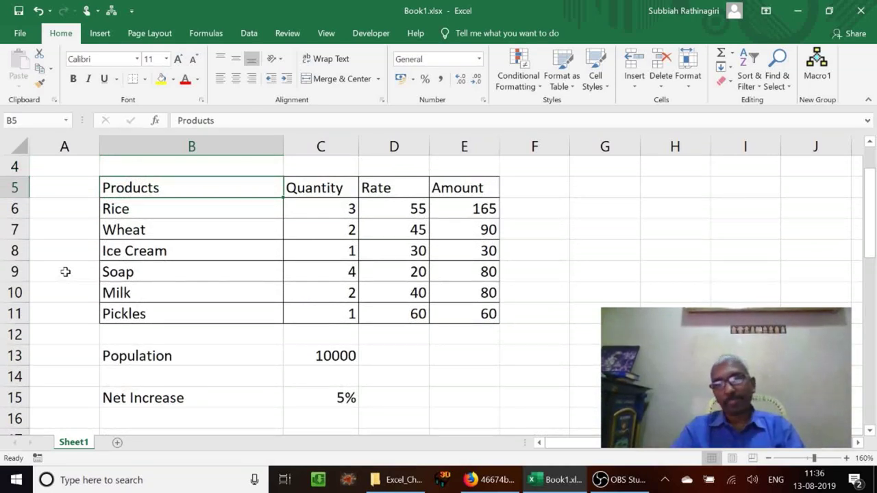
Step: Move down column B to examine the fruit names and quantities listed in B31:C38
{"action": "key", "text": "Down"}
{"action": "key", "text": "Down"}
{"action": "key", "text": "Down"}
{"action": "key", "text": "Down"}
{"action": "key", "text": "Down"}
{"action": "key", "text": "Down"}
{"action": "key", "text": "Down"}
{"action": "key", "text": "Down"}
{"action": "key", "text": "Down"}
{"action": "key", "text": "Down"}
{"action": "key", "text": "Down"}
{"action": "key", "text": "Down"}
{"action": "key", "text": "Down"}
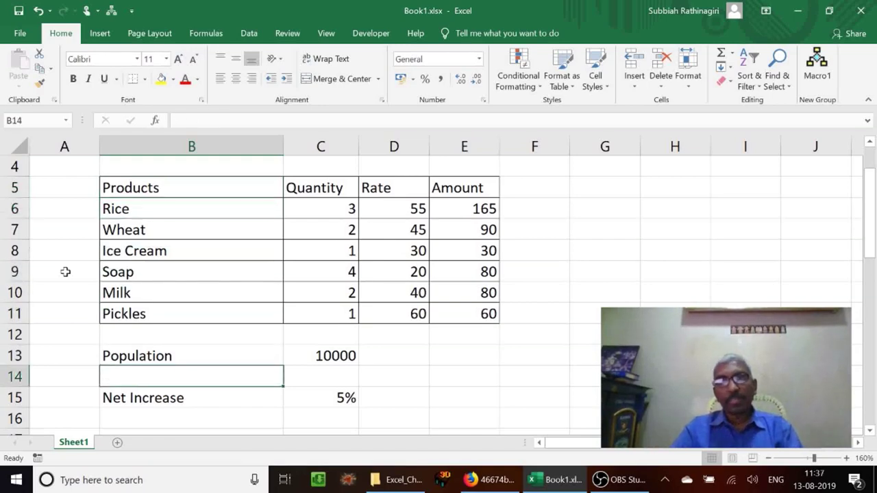
{"action": "key", "text": "Down"}
{"action": "key", "text": "Down"}
{"action": "key", "text": "Down"}
{"action": "key", "text": "Down"}
{"action": "key", "text": "Down"}
{"action": "key", "text": "Down"}
{"action": "key", "text": "Down"}
{"action": "key", "text": "Down"}
{"action": "key", "text": "Down"}
{"action": "key", "text": "Down"}
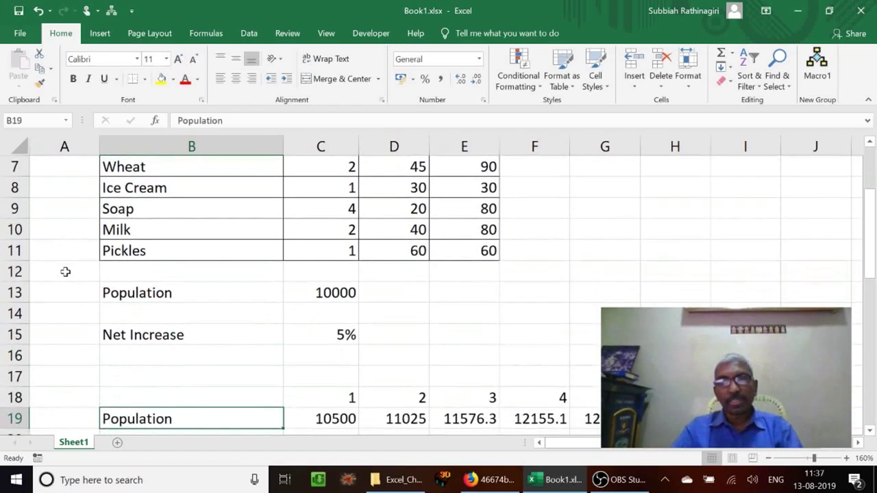
{"action": "key", "text": "Down"}
{"action": "key", "text": "Down"}
{"action": "key", "text": "Down"}
{"action": "key", "text": "Down"}
{"action": "key", "text": "Down"}
{"action": "key", "text": "Down"}
{"action": "key", "text": "Down"}
{"action": "key", "text": "Down"}
{"action": "key", "text": "Down"}
{"action": "key", "text": "Down"}
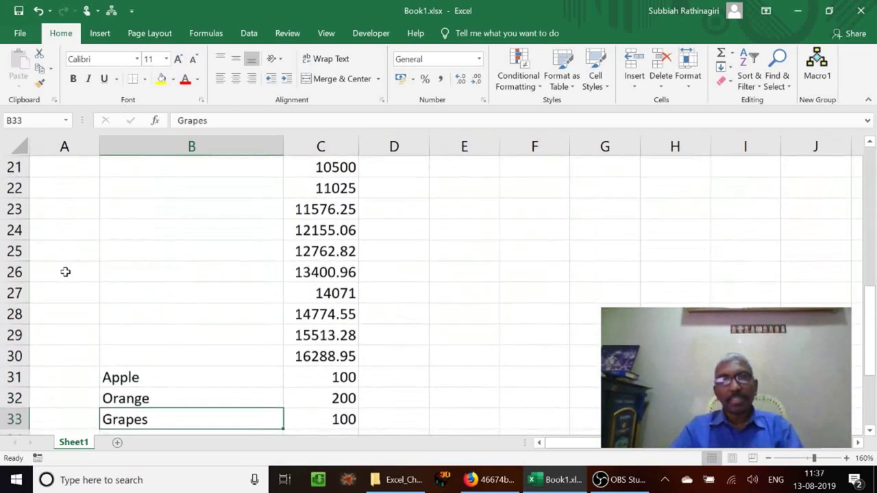
{"action": "key", "text": "Down"}
{"action": "key", "text": "Down"}
{"action": "key", "text": "Down"}
{"action": "key", "text": "Down"}
{"action": "key", "text": "Down"}
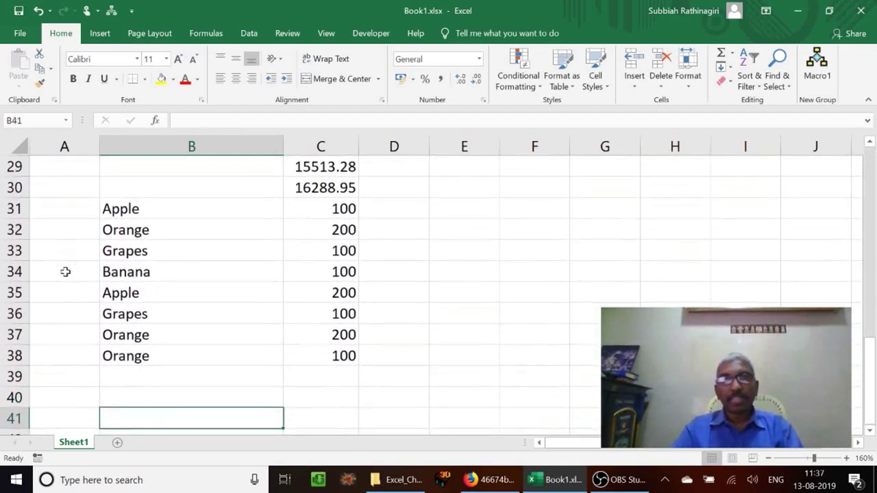
Step: Look over the fruit names in B31:B38 and their quantities, ending at the first Apple entry
{"action": "key", "text": "Up"}
{"action": "key", "text": "Up"}
{"action": "key", "text": "Up"}
{"action": "key", "text": "Up"}
{"action": "key", "text": "Up"}
{"action": "key", "text": "Up"}
{"action": "key", "text": "Up"}
{"action": "key", "text": "Up"}
{"action": "key", "text": "Up"}
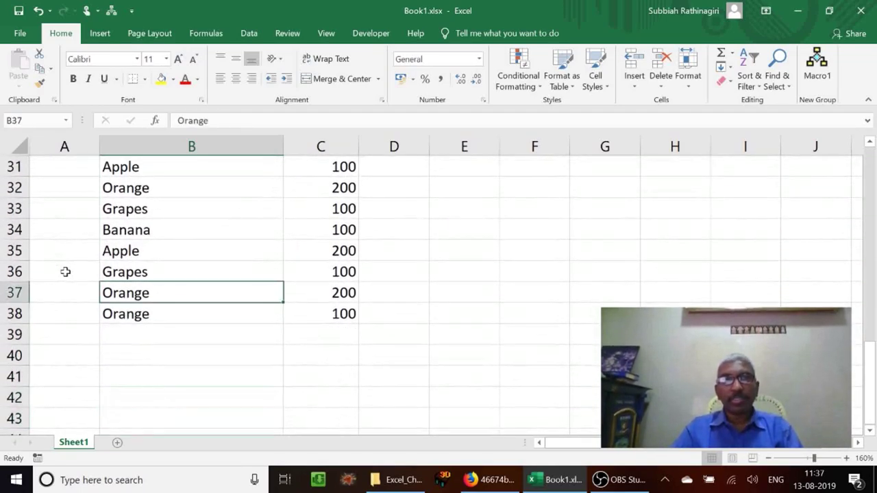
{"action": "key", "text": "Right"}
{"action": "key", "text": "Right"}
{"action": "key", "text": "Right"}
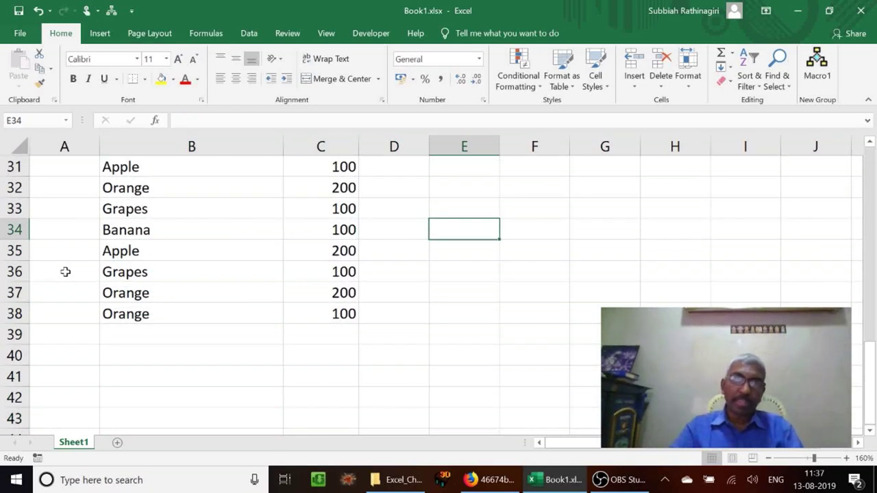
{"action": "key", "text": "Up"}
{"action": "key", "text": "Up"}
{"action": "key", "text": "Up"}
{"action": "key", "text": "Left"}
{"action": "key", "text": "Left"}
{"action": "key", "text": "Left"}
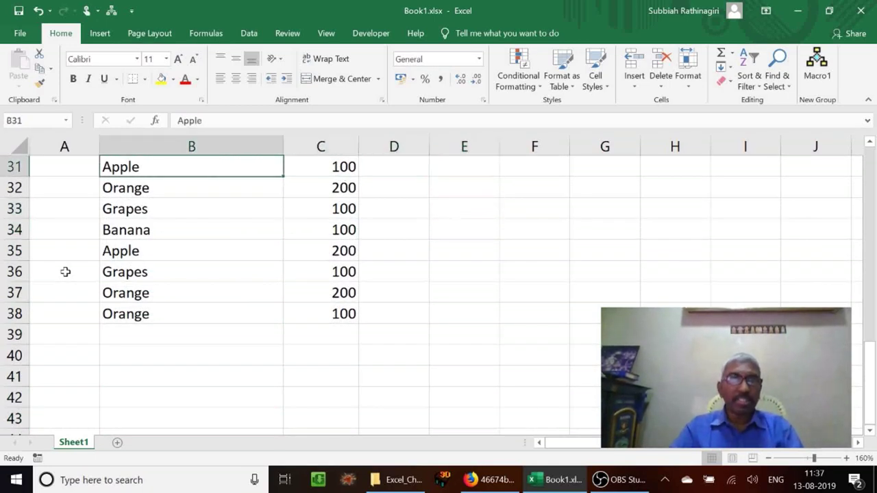
Step: Go through the quantities in C31:C38 that belong to each fruit
{"action": "key", "text": "Down"}
{"action": "key", "text": "Down"}
{"action": "key", "text": "Down"}
{"action": "key", "text": "Down"}
{"action": "key", "text": "Down"}
{"action": "key", "text": "Right"}
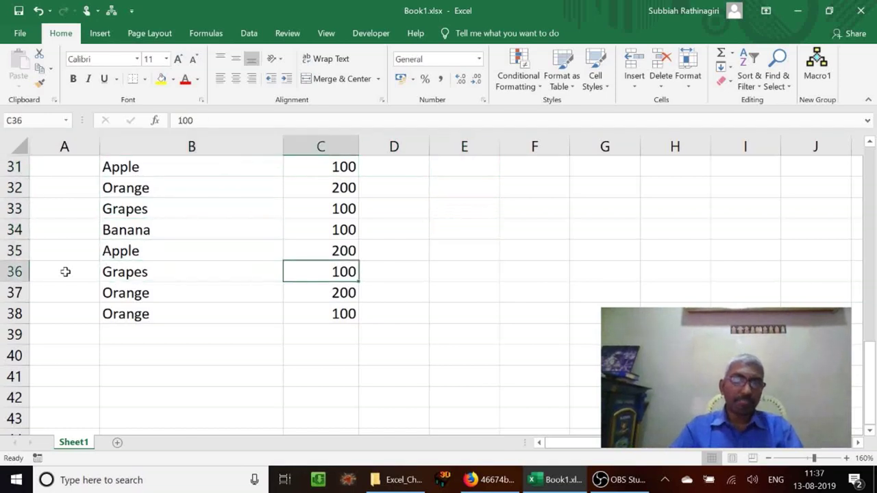
{"action": "key", "text": "Up"}
{"action": "key", "text": "Up"}
{"action": "key", "text": "Up"}
{"action": "key", "text": "Up"}
{"action": "key", "text": "Up"}
{"action": "key", "text": "Down"}
{"action": "key", "text": "Down"}
{"action": "key", "text": "Down"}
{"action": "key", "text": "Down"}
{"action": "key", "text": "Down"}
{"action": "key", "text": "Down"}
{"action": "key", "text": "Down"}
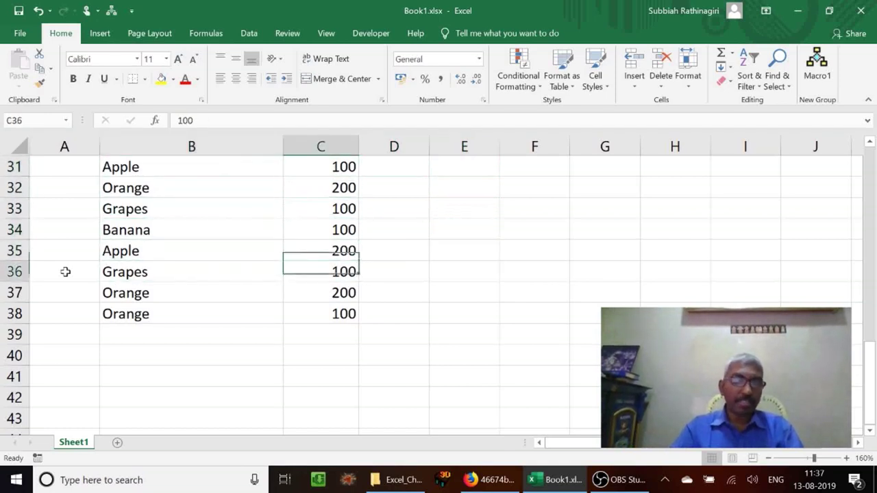
{"action": "key", "text": "Up"}
{"action": "key", "text": "Up"}
{"action": "key", "text": "Right"}
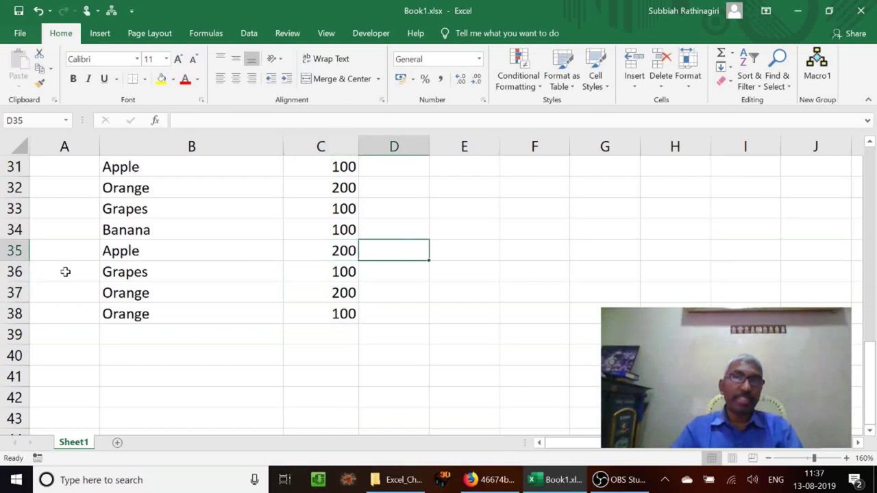
{"action": "key", "text": "Up"}
{"action": "key", "text": "Right"}
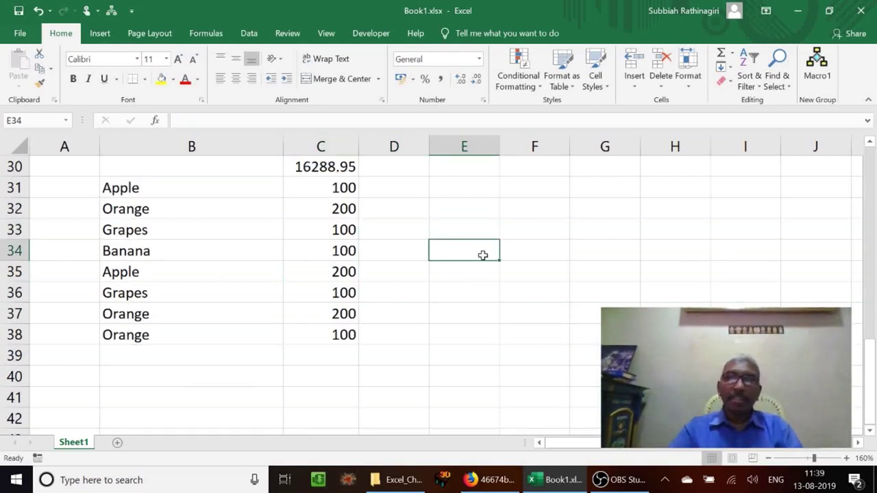
{"action": "key", "text": "Down"}
{"action": "key", "text": "Down"}
{"action": "key", "text": "Down"}
{"action": "key", "text": "Down"}
{"action": "key", "text": "Down"}
{"action": "key", "text": "Down"}
{"action": "key", "text": "Down"}
{"action": "key", "text": "Down"}
{"action": "key", "text": "Down"}
{"action": "key", "text": "Down"}
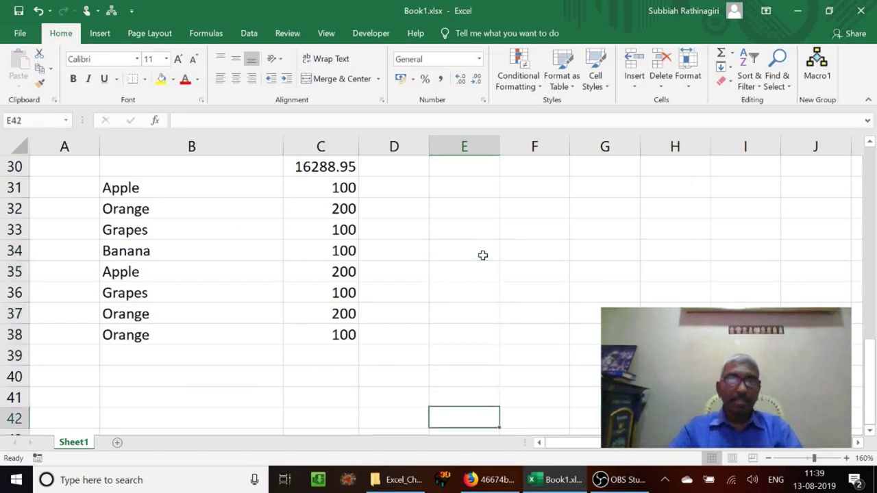
{"action": "key", "text": "Up"}
{"action": "key", "text": "Up"}
{"action": "key", "text": "Up"}
{"action": "key", "text": "Up"}
{"action": "key", "text": "Up"}
{"action": "key", "text": "Up"}
{"action": "key", "text": "Up"}
{"action": "key", "text": "Up"}
{"action": "key", "text": "Up"}
{"action": "key", "text": "Up"}
{"action": "key", "text": "Up"}
{"action": "key", "text": "Up"}
{"action": "key", "text": "Up"}
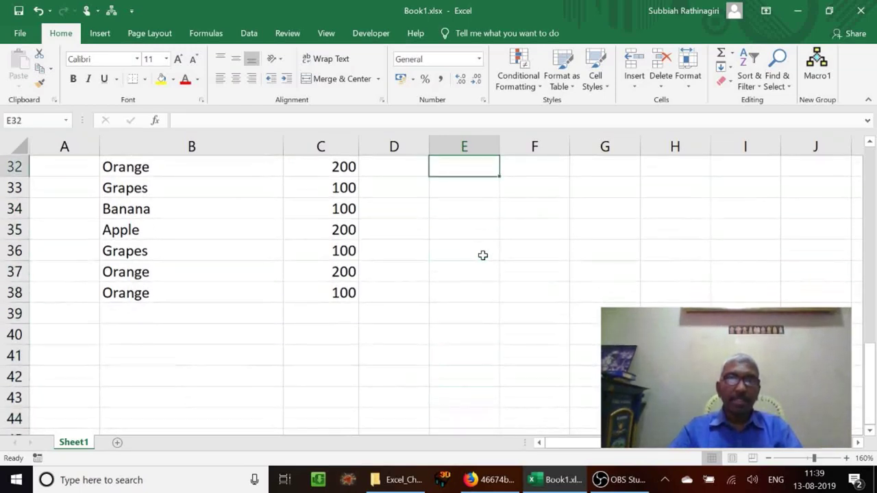
{"action": "key", "text": "Down"}
{"action": "key", "text": "Down"}
{"action": "key", "text": "Down"}
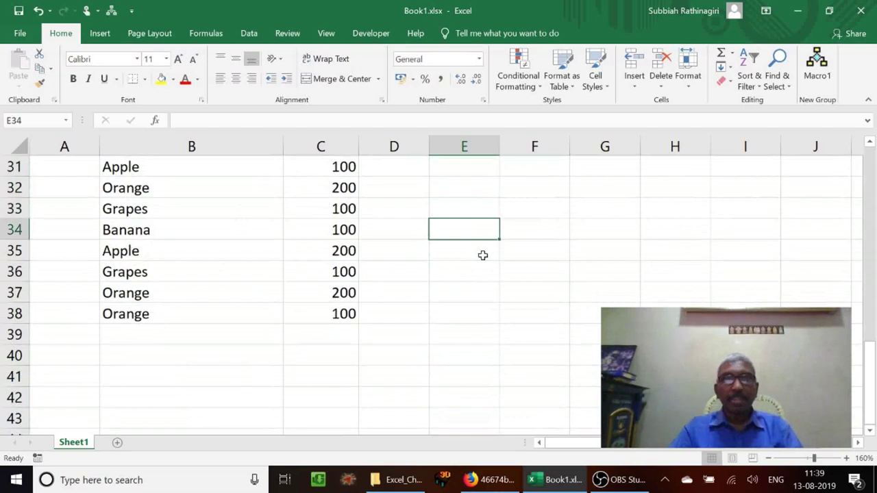
Step: Begin a SUMIF formula in B41 with the fruit names B31:B38 as its range
{"action": "key", "text": "Down"}
{"action": "key", "text": "Down"}
{"action": "key", "text": "Down"}
{"action": "key", "text": "Down"}
{"action": "key", "text": "Down"}
{"action": "key", "text": "Down"}
{"action": "key", "text": "Left"}
{"action": "key", "text": "Left"}
{"action": "key", "text": "Left"}
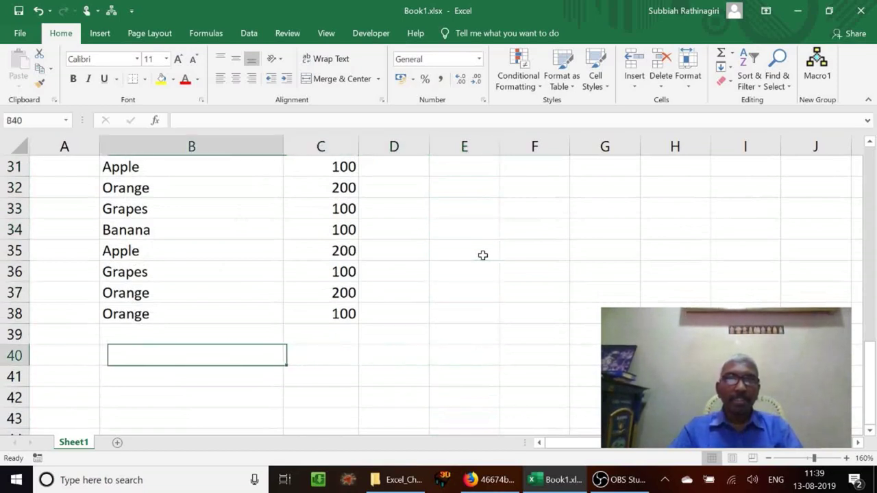
{"action": "key", "text": "Down"}
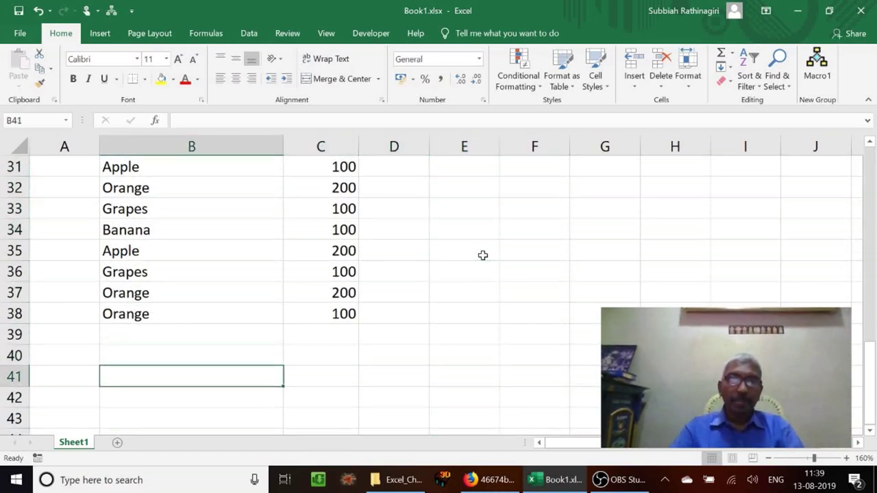
{"action": "type", "text": "=sumif"}
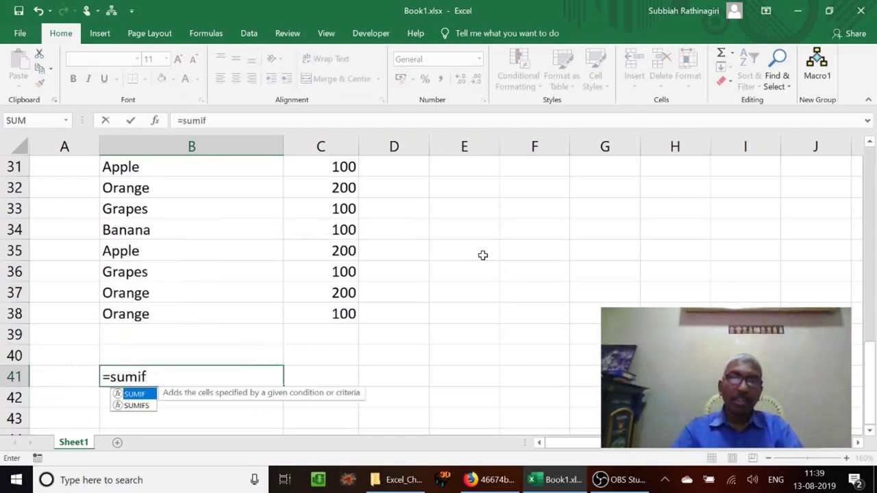
{"action": "type", "text": "("}
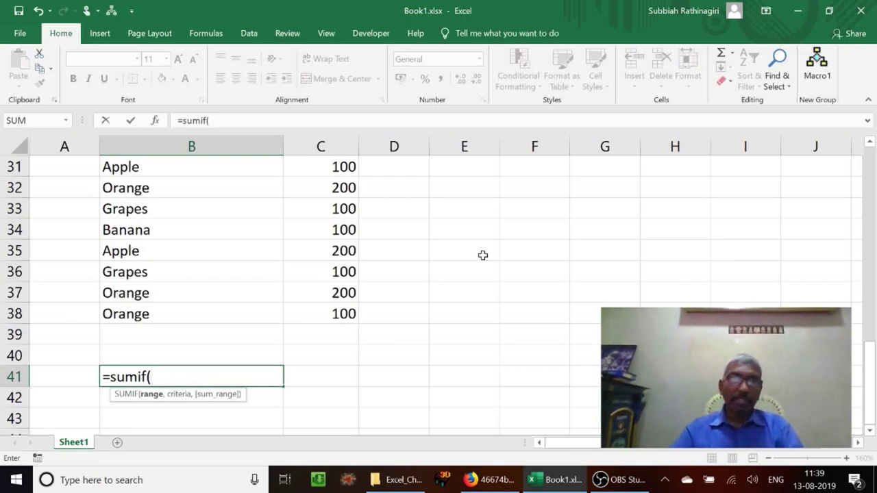
{"action": "key", "text": "Up"}
{"action": "key", "text": "Up"}
{"action": "key", "text": "Up"}
{"action": "key", "text": "Up"}
{"action": "key", "text": "Up"}
{"action": "key", "text": "Up"}
{"action": "key", "text": "Up"}
{"action": "key", "text": "Up"}
{"action": "key", "text": "Up"}
{"action": "key", "text": "Up"}
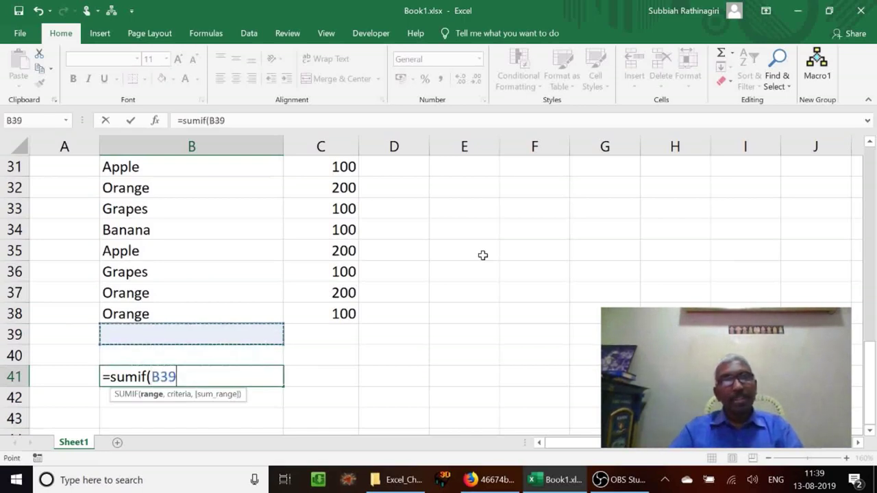
{"action": "key", "text": "shift+Down"}
{"action": "key", "text": "shift+Down"}
{"action": "key", "text": "shift+Down"}
{"action": "key", "text": "shift+Down"}
{"action": "key", "text": "shift+Down"}
{"action": "key", "text": "shift+Down"}
{"action": "key", "text": "shift+Down"}
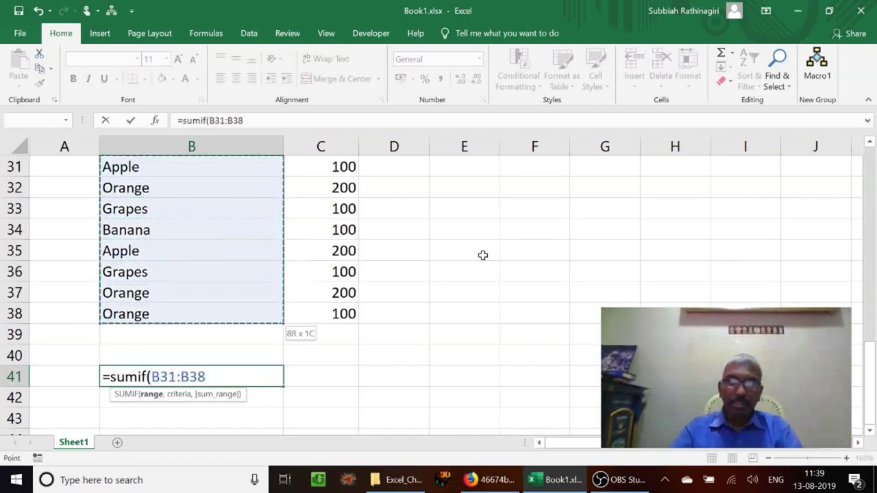
Step: Complete the first SUMIF with the criterion "Apple" and the sum range C31:C38
{"action": "type", "text": ",\"App"}
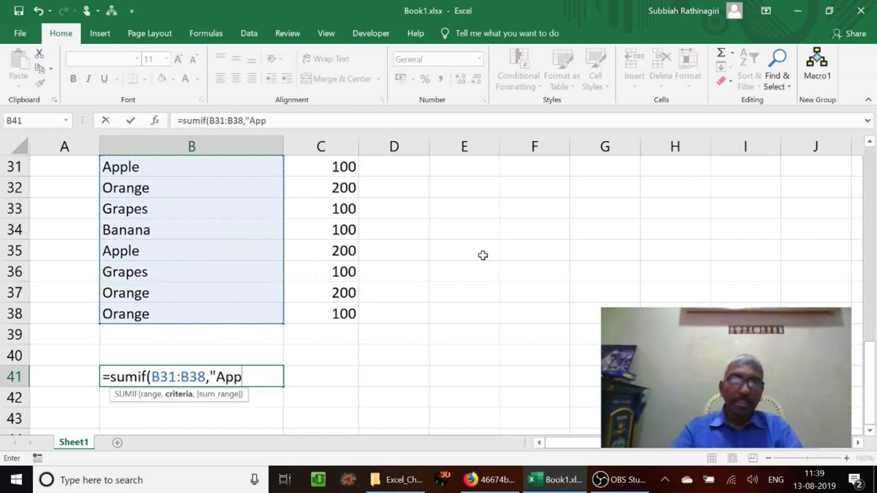
{"action": "type", "text": "le\","}
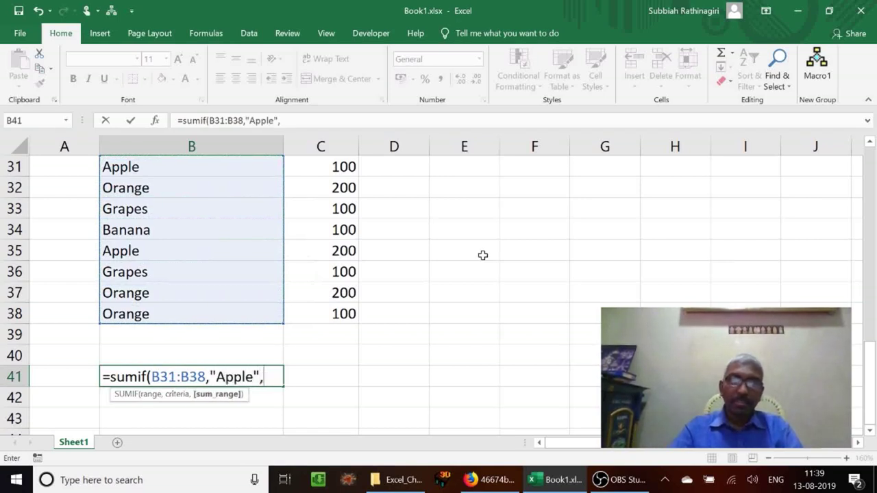
{"action": "left_click_drag", "start_coordinate": [340, 167], "coordinate": [346, 314]}
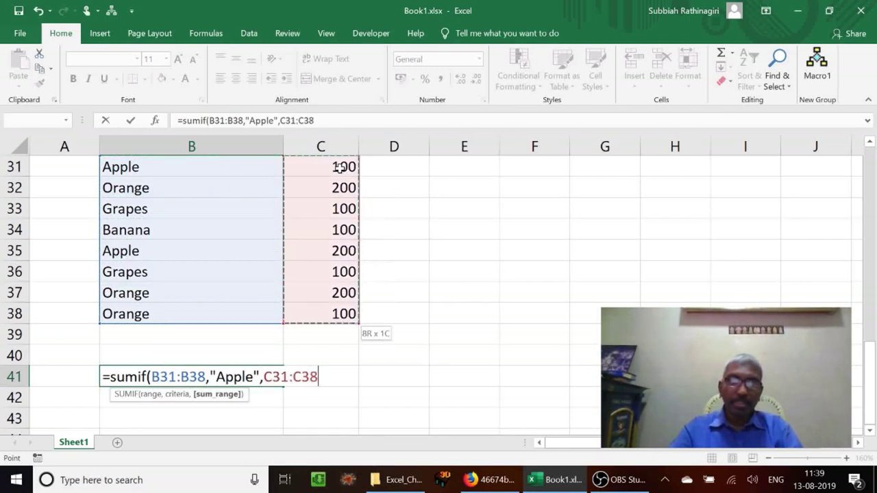
{"action": "type", "text": ")"}
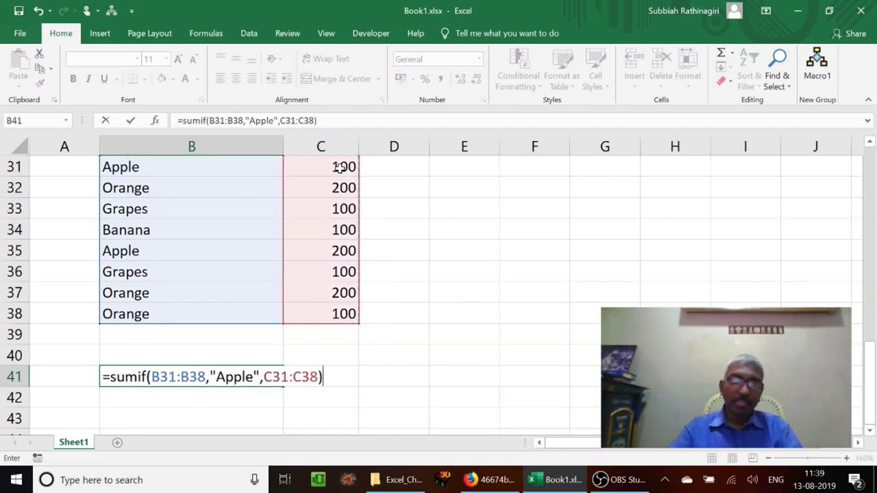
Step: Add a second SUMIF to the B41 formula, testing B31:B38 for "Orange"
{"action": "type", "text": "+sumif("}
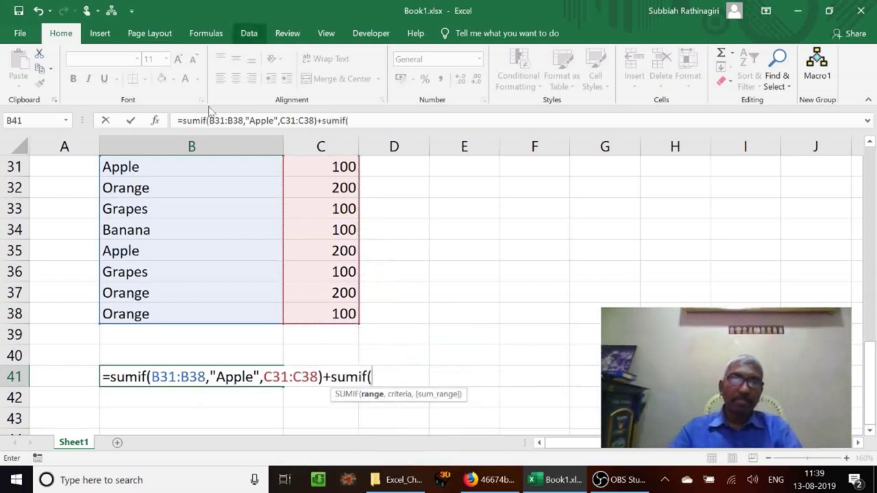
{"action": "left_click", "coordinate": [175, 165]}
{"action": "key", "text": "shift+Down"}
{"action": "key", "text": "shift+Down"}
{"action": "key", "text": "shift+Down"}
{"action": "key", "text": "shift+Down"}
{"action": "key", "text": "shift+Down"}
{"action": "key", "text": "shift+Down"}
{"action": "key", "text": "shift+Down"}
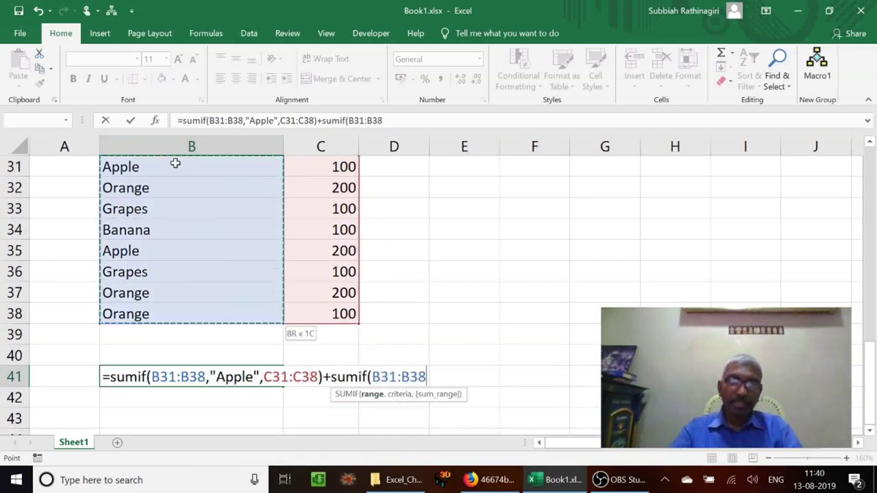
{"action": "type", "text": ",\"Orange\","}
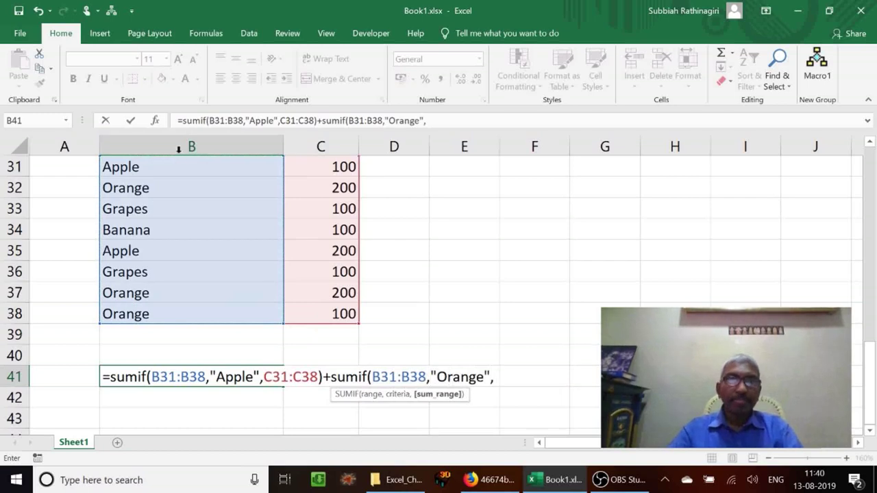
Step: Give the Orange SUMIF the sum range C31:C38 and enter the formula in B41
{"action": "left_click", "coordinate": [303, 168]}
{"action": "key", "text": "shift+Down"}
{"action": "key", "text": "shift+Down"}
{"action": "key", "text": "shift+Down"}
{"action": "key", "text": "shift+Down"}
{"action": "key", "text": "shift+Down"}
{"action": "key", "text": "shift+Down"}
{"action": "key", "text": "shift+Down"}
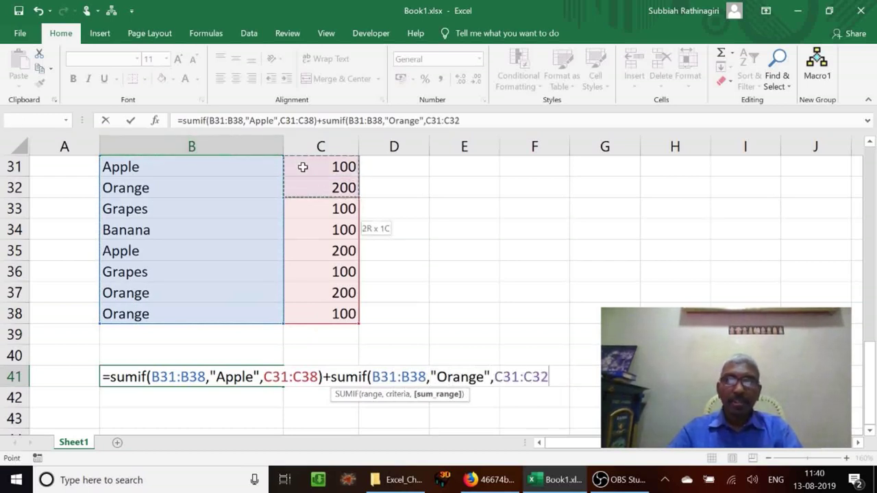
{"action": "type", "text": ")"}
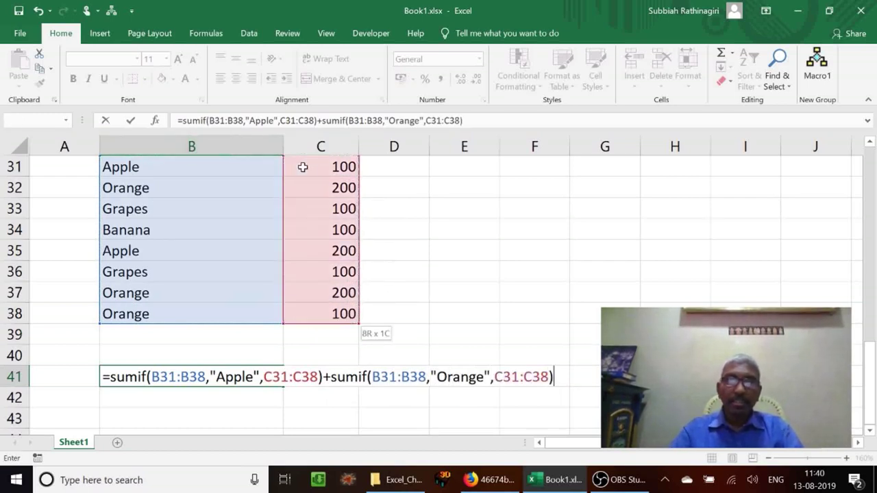
{"action": "key", "text": "Return"}
{"action": "key", "text": "Up"}
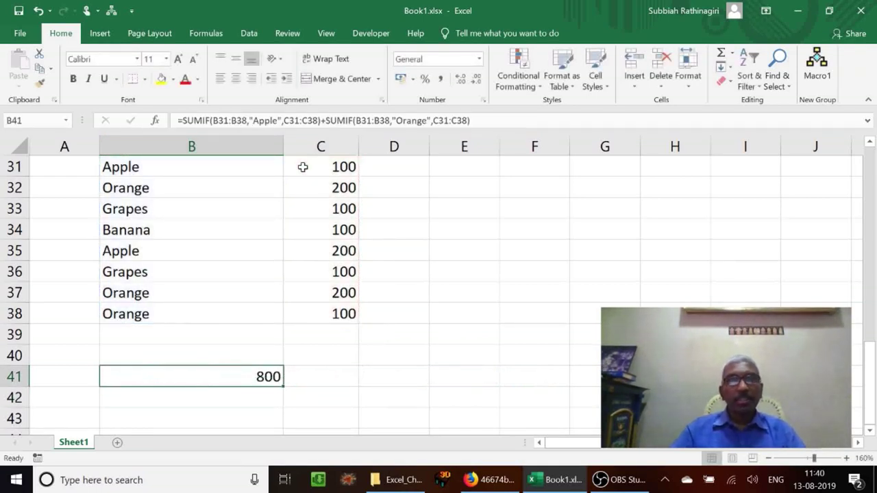
Step: Review the combined Apple and Orange SUMIF formula in B41 and its referenced ranges without changing it
{"action": "key", "text": "XF86MonBrightnessDown"}
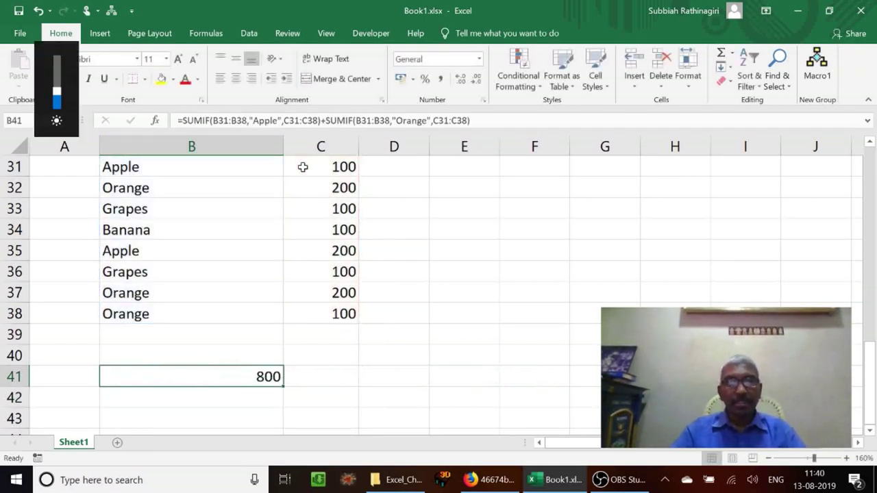
{"action": "key", "text": "F2"}
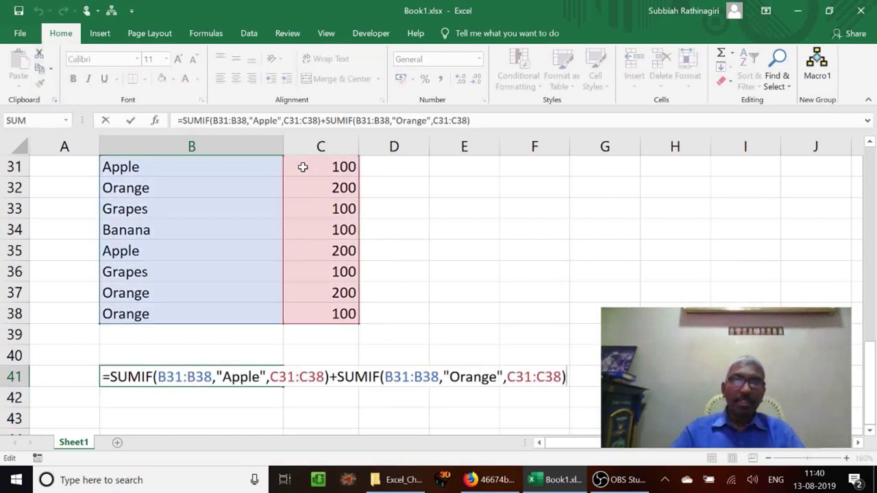
{"action": "key", "text": "Escape"}
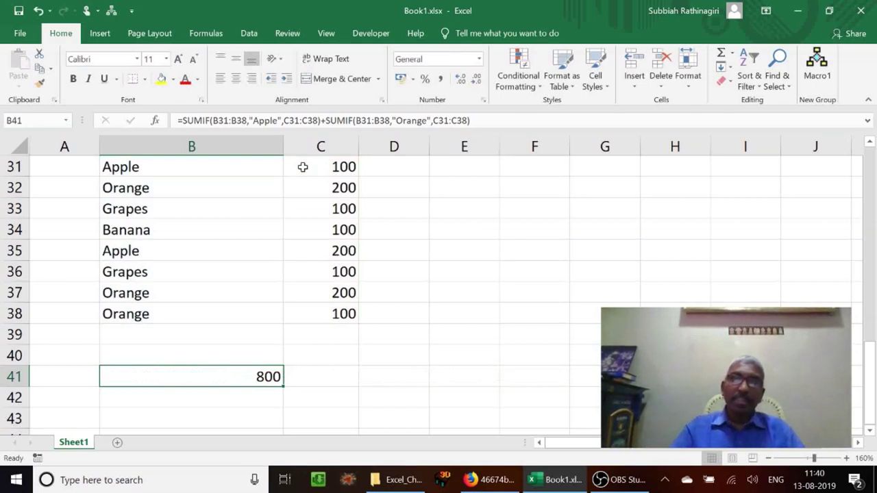
{"action": "key", "text": "Down"}
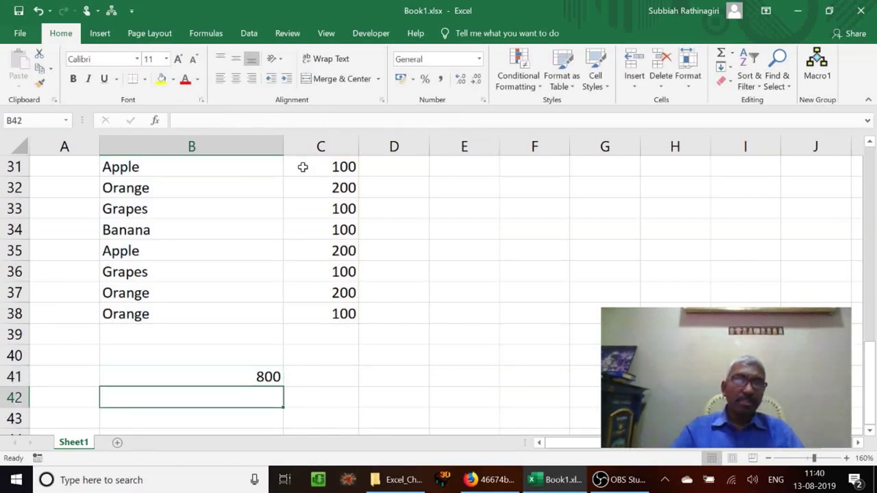
{"action": "key", "text": "Up"}
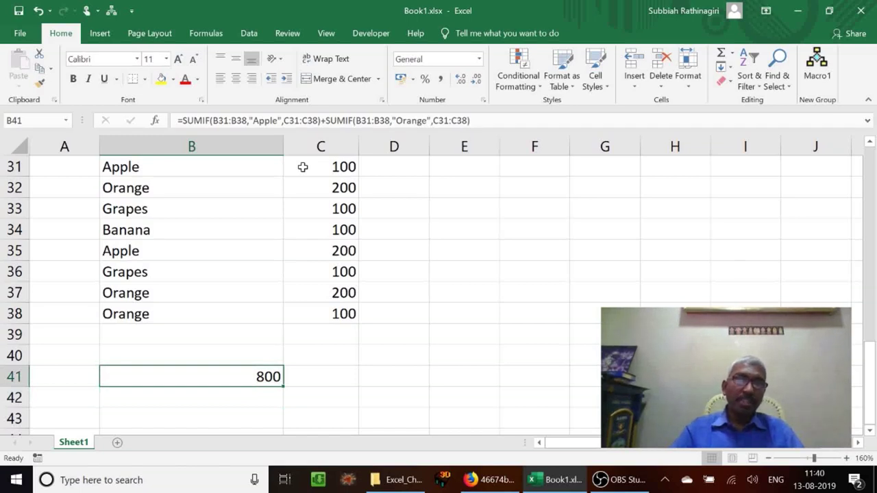
Step: Begin a SUM formula with a nested IF in cell B40
{"action": "key", "text": "Down"}
{"action": "key", "text": "Down"}
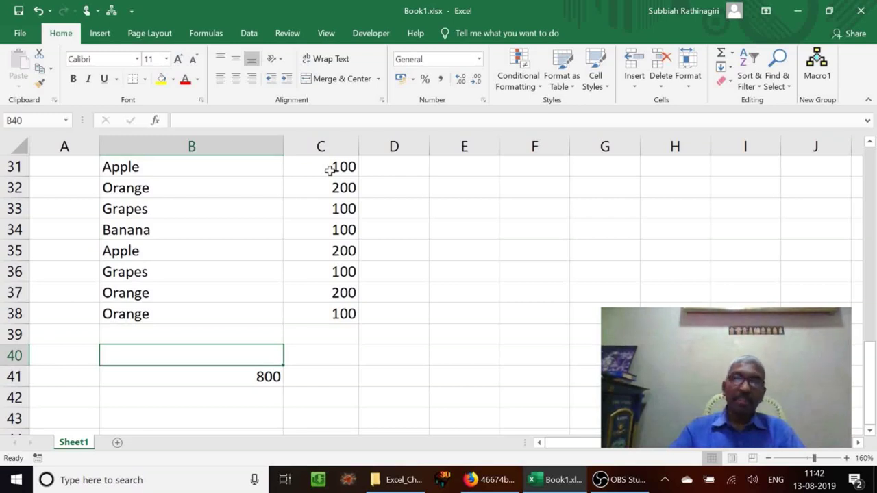
{"action": "type", "text": "=sum"}
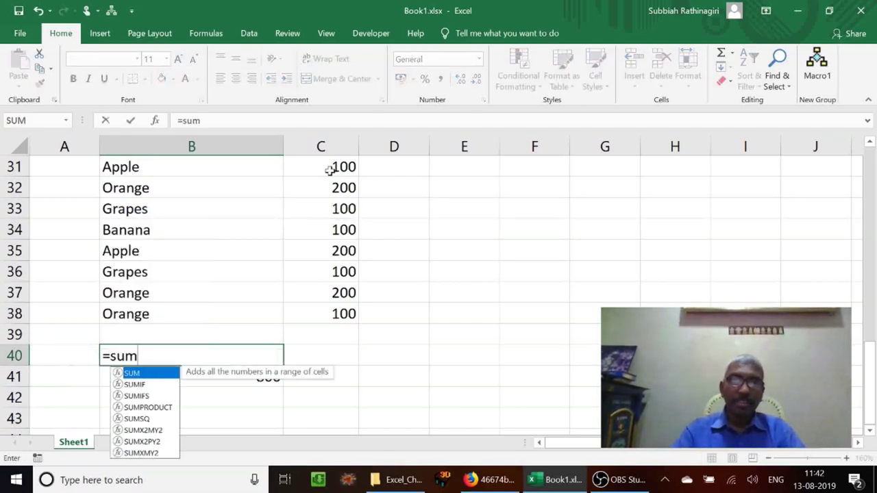
{"action": "type", "text": "("}
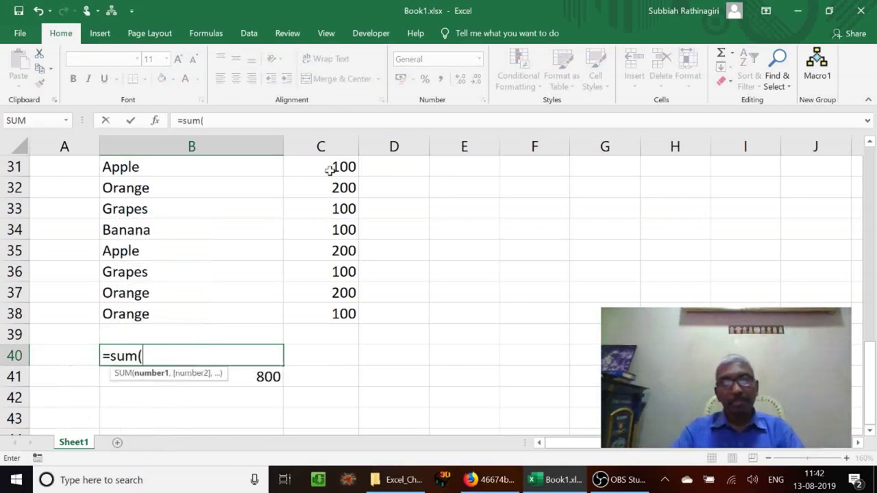
{"action": "type", "text": "if"}
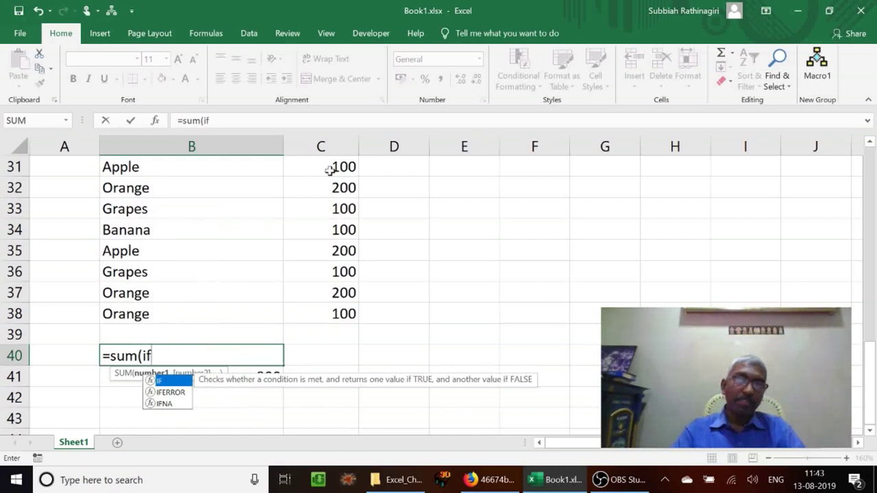
{"action": "type", "text": "("}
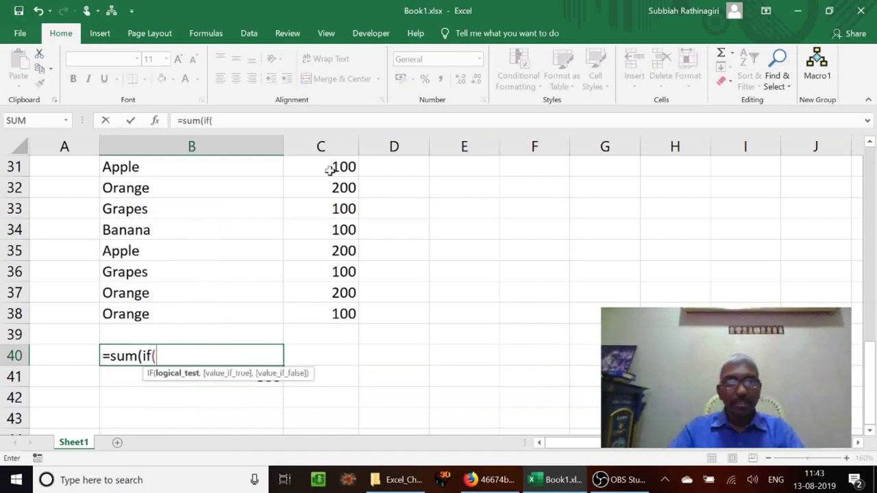
Step: Reference the fruit names in B31:B38 as the range the IF tests
{"action": "key", "text": "Up"}
{"action": "key", "text": "Up"}
{"action": "key", "text": "Up"}
{"action": "key", "text": "Up"}
{"action": "key", "text": "Up"}
{"action": "key", "text": "Up"}
{"action": "key", "text": "Up"}
{"action": "key", "text": "Up"}
{"action": "key", "text": "Up"}
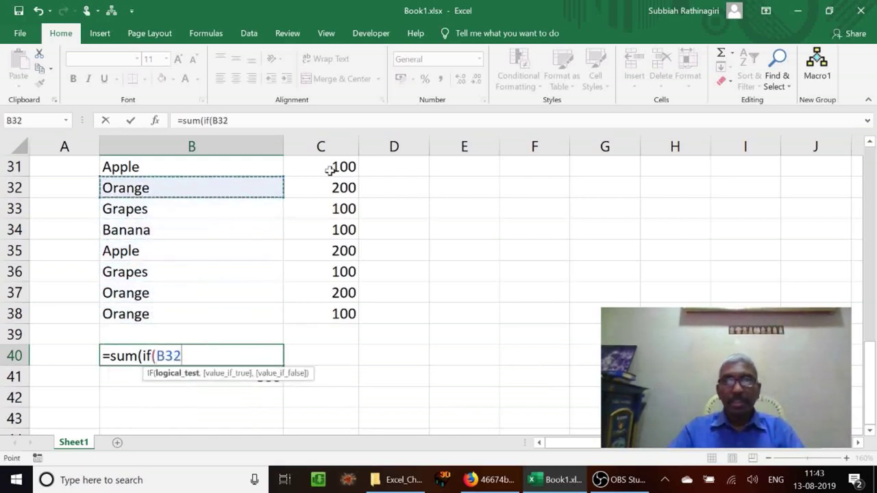
{"action": "key", "text": "shift+Down"}
{"action": "key", "text": "shift+Down"}
{"action": "key", "text": "shift+Down"}
{"action": "key", "text": "shift+Down"}
{"action": "key", "text": "shift+Down"}
{"action": "key", "text": "shift+Down"}
{"action": "key", "text": "shift+Down"}
{"action": "key", "text": "shift+Down"}
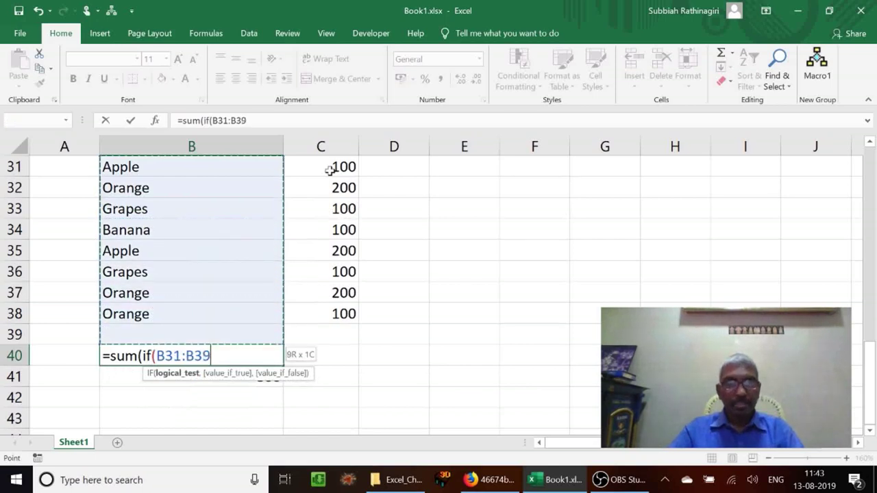
{"action": "key", "text": "shift+Up"}
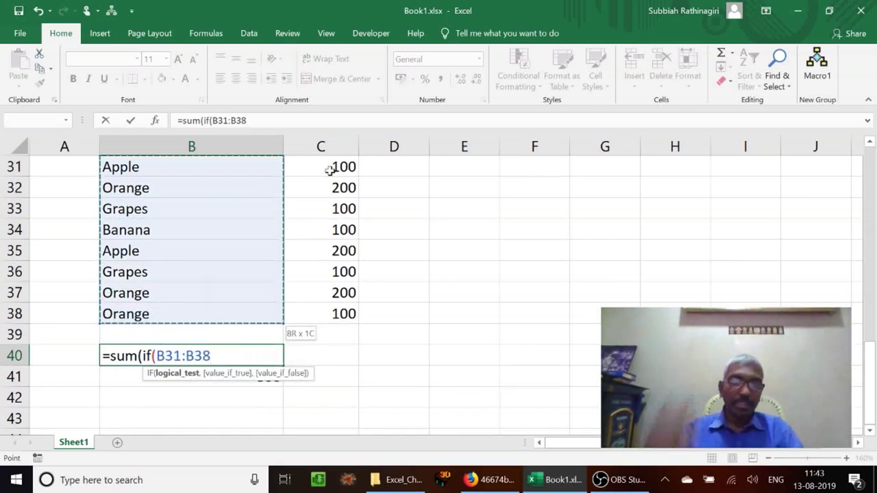
Step: Compare the tested range with the array constant {"Apple","Orange"} in the IF's logical test
{"action": "type", "text": "={"}
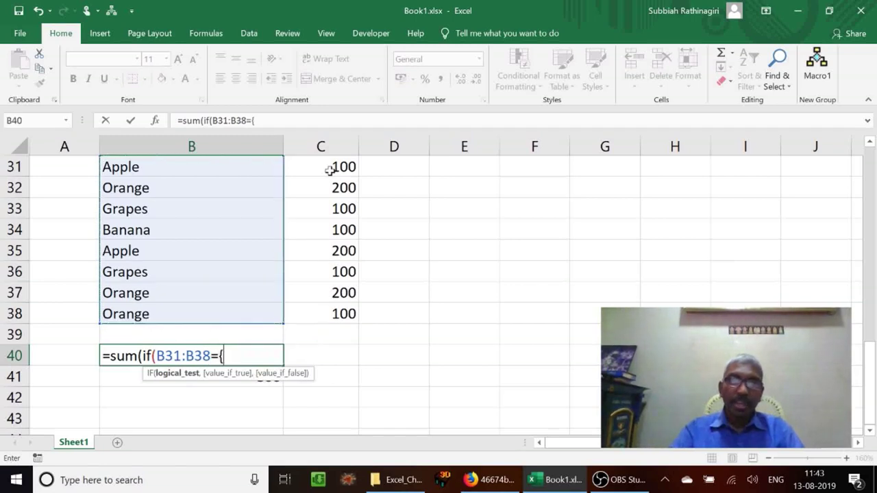
{"action": "type", "text": "\"A"}
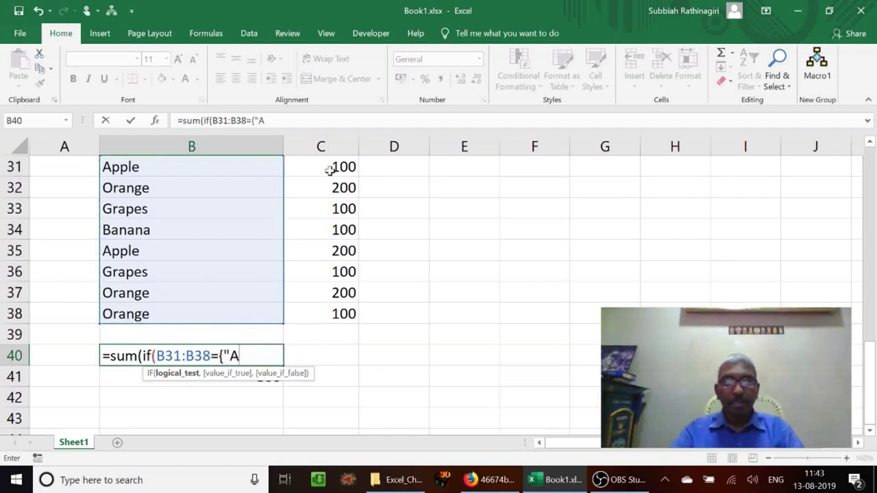
{"action": "type", "text": "pple\","}
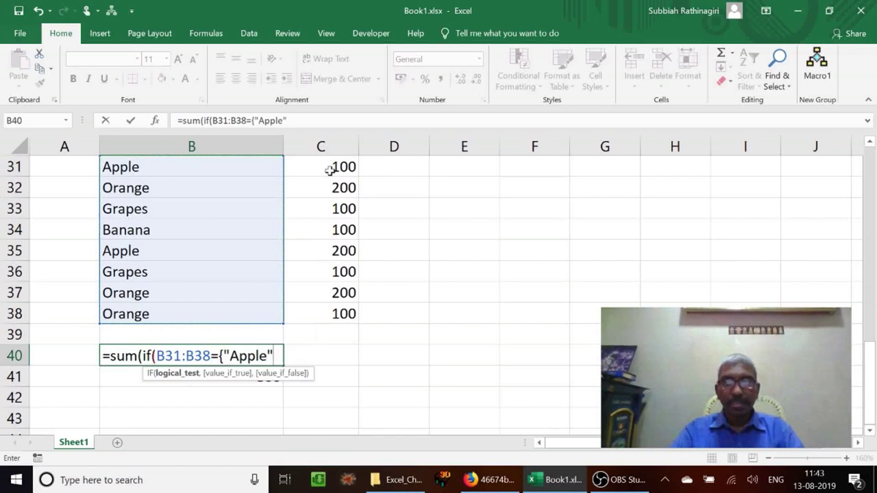
{"action": "type", "text": "\"Oran"}
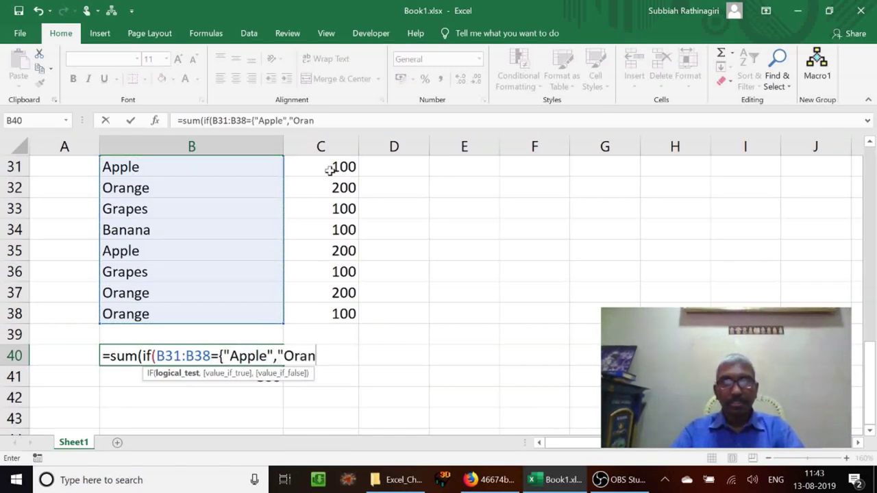
{"action": "type", "text": "ge\"},"}
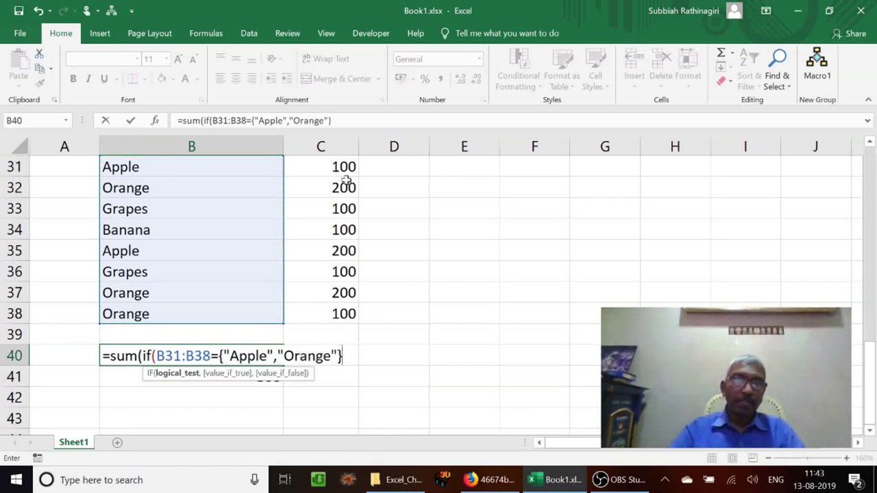
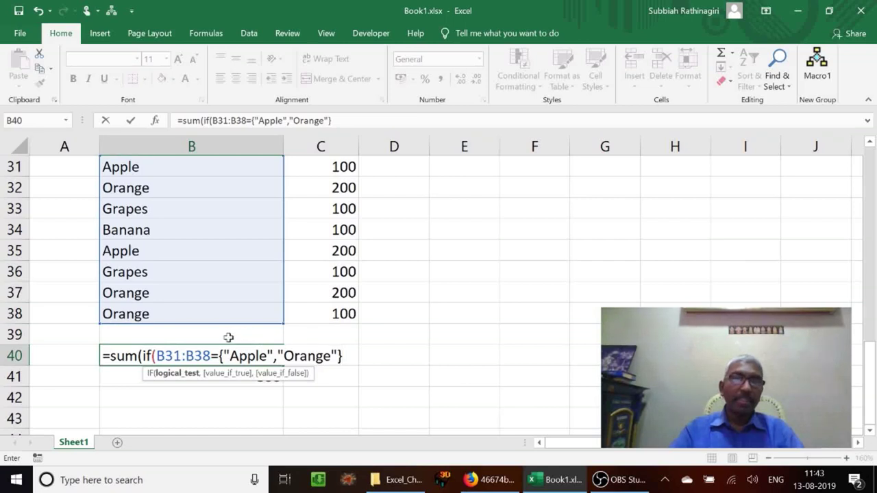
Step: Return C31:C38 for matches and 0 otherwise, close both functions, and enter B40 as an array formula
{"action": "type", "text": ","}
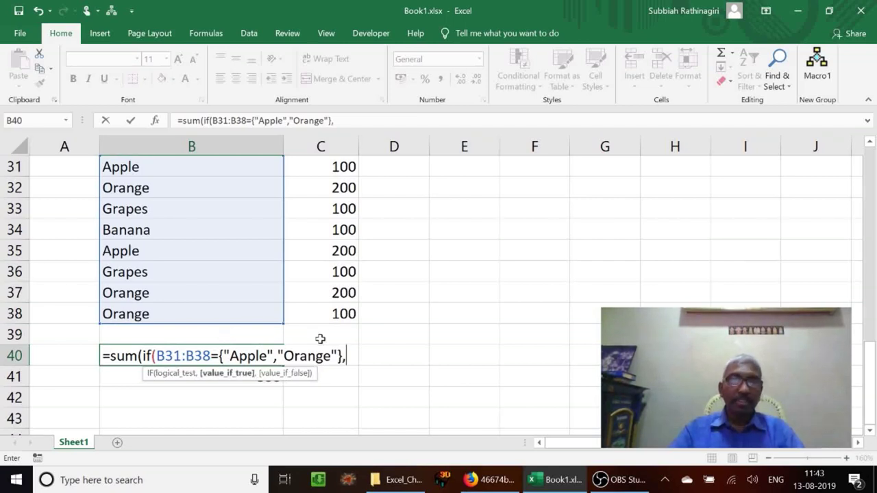
{"action": "left_click", "coordinate": [334, 167]}
{"action": "left_click_drag", "start_coordinate": [334, 167], "coordinate": [346, 313]}
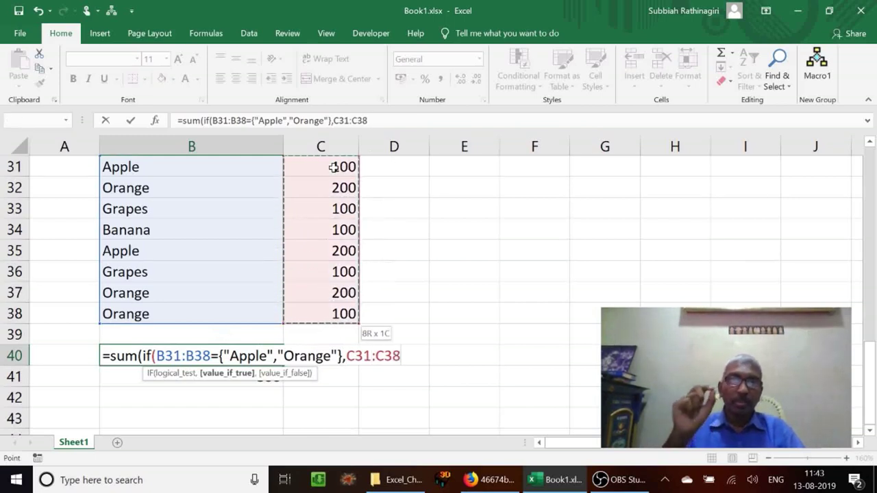
{"action": "type", "text": ","}
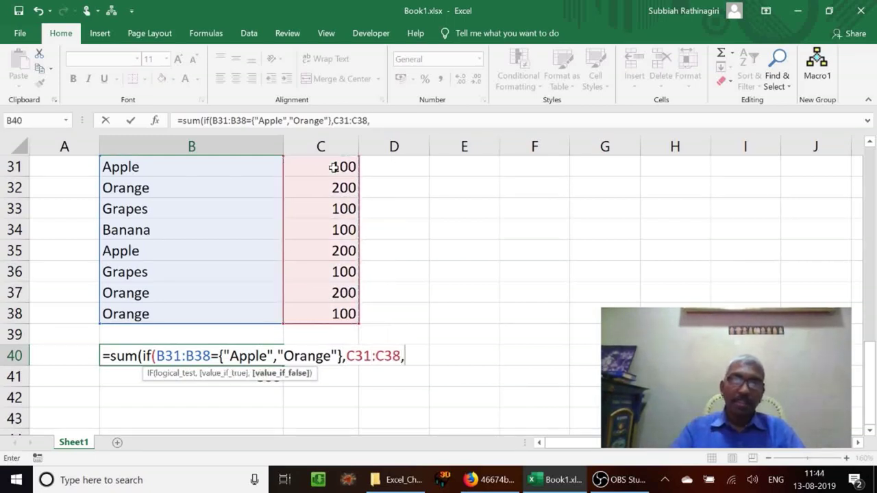
{"action": "type", "text": "0"}
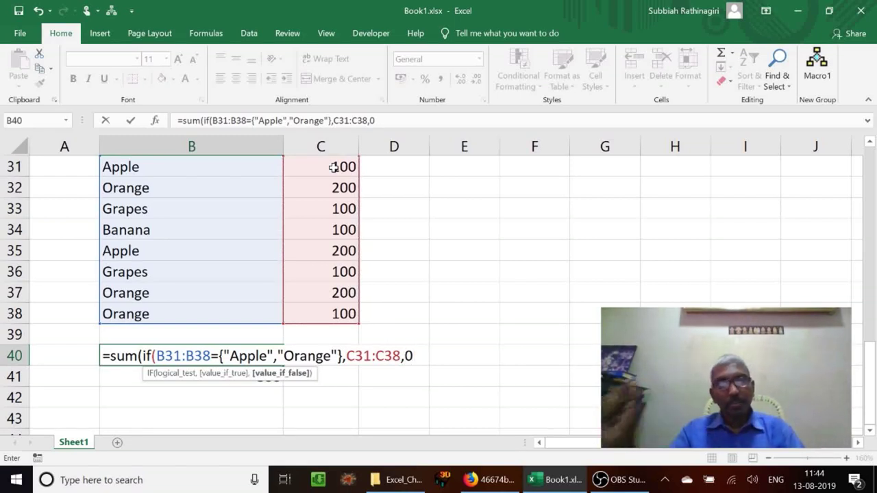
{"action": "type", "text": ")"}
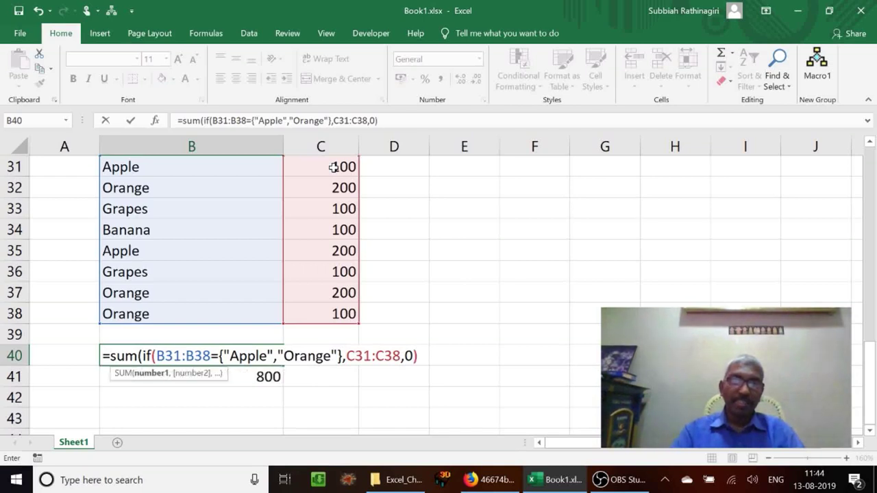
{"action": "type", "text": ")"}
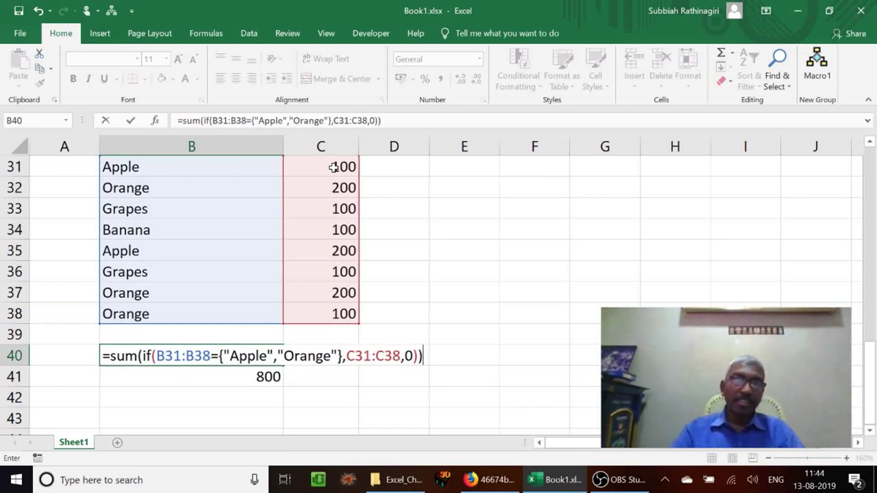
{"action": "key", "text": "ctrl+shift+Return"}
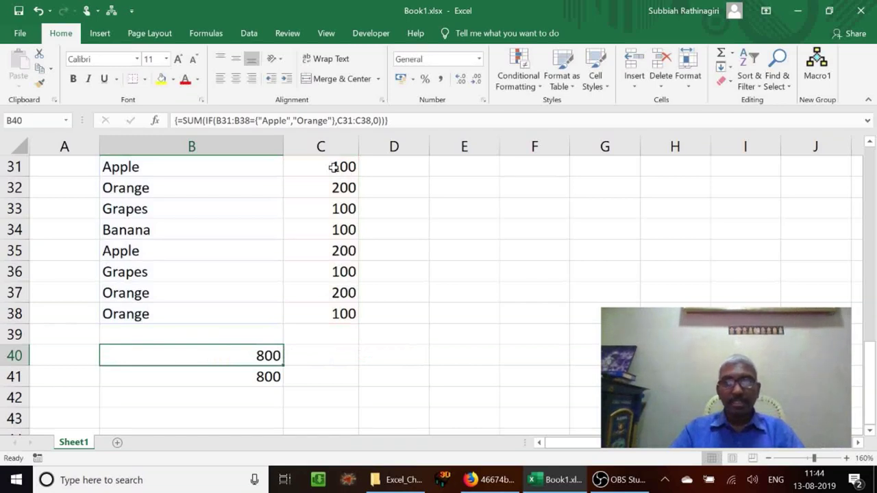
Step: Compare the SUM(IF) array formula in B40 with the two-SUMIF formula in B41
{"action": "key", "text": "Down"}
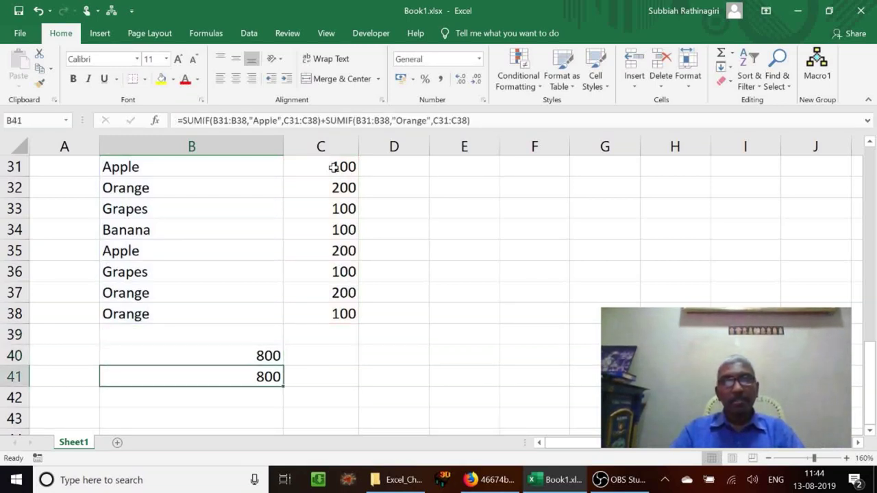
{"action": "key", "text": "Up"}
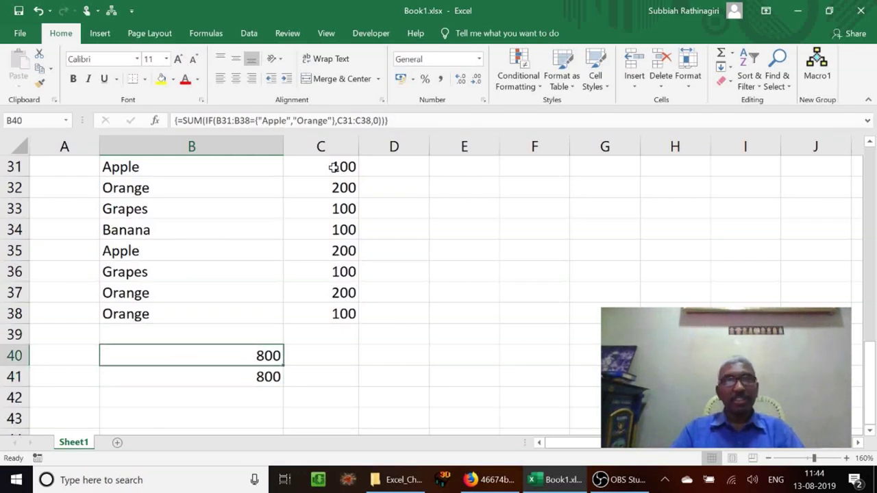
{"action": "key", "text": "Down"}
{"action": "key", "text": "Up"}
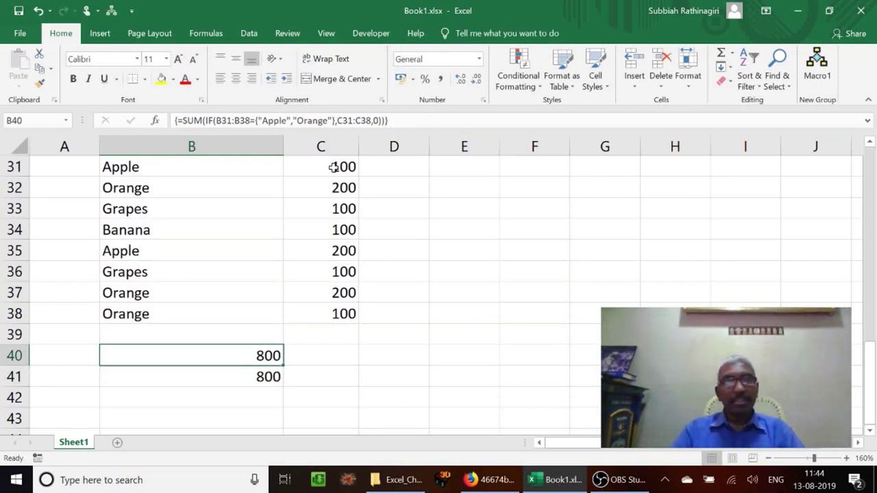
{"action": "key", "text": "Up"}
{"action": "key", "text": "Down"}
{"action": "key", "text": "Down"}
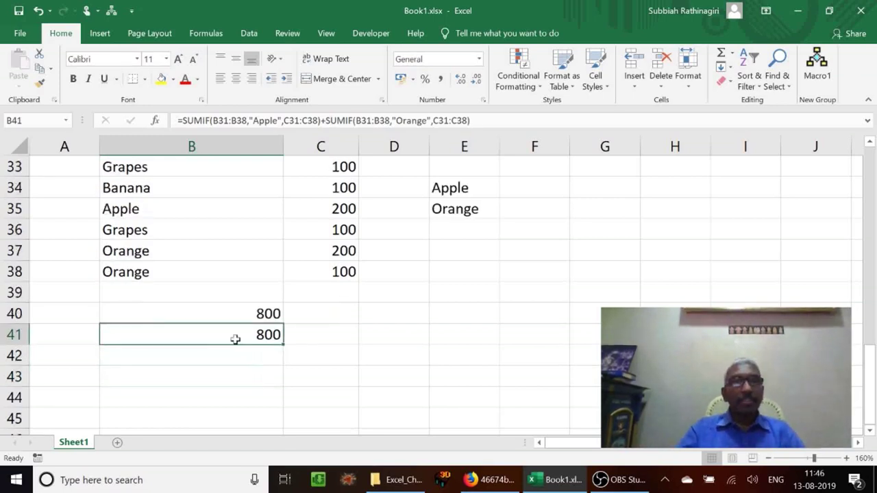
{"action": "key", "text": "Up"}
{"action": "left_click", "coordinate": [235, 340]}
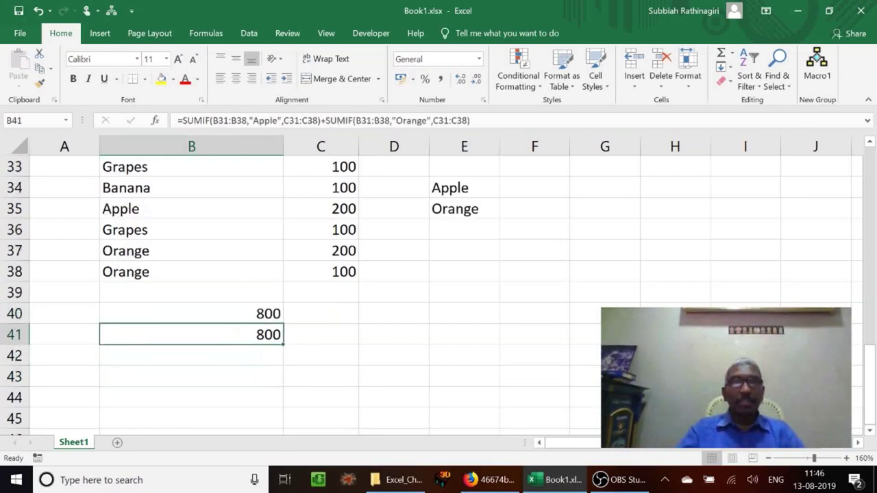
{"action": "left_click", "coordinate": [167, 316]}
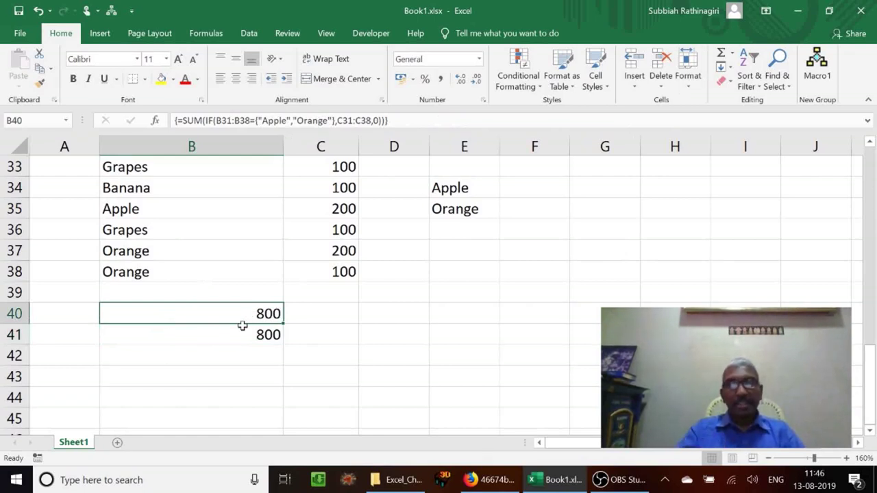
{"action": "key", "text": "Up"}
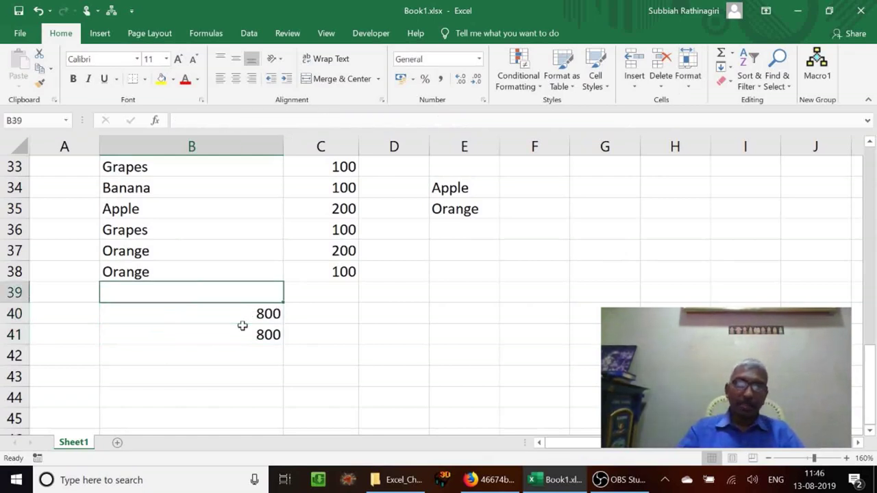
{"action": "key", "text": "Down"}
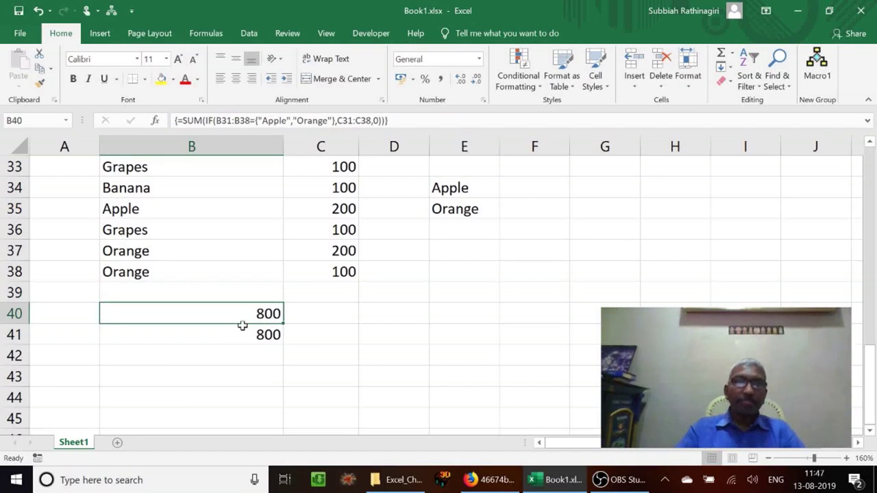
{"action": "key", "text": "Down"}
{"action": "key", "text": "Up"}
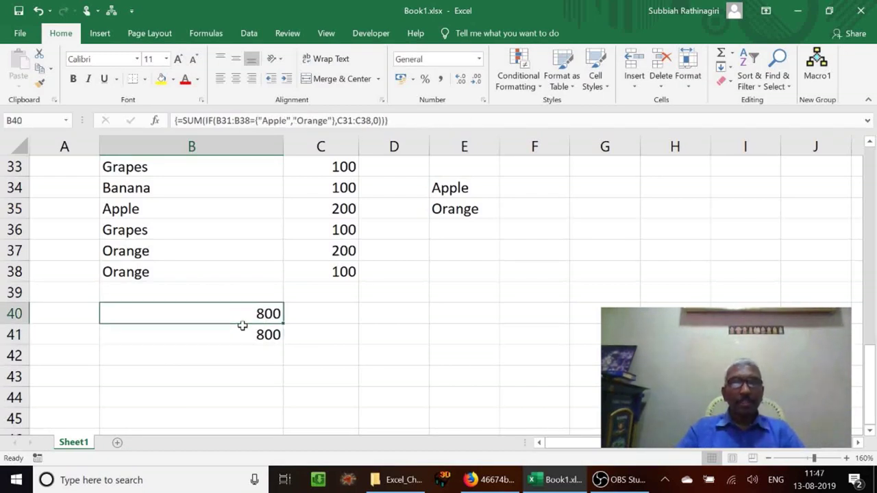
Step: Enter a person's first name as sample text in the empty cell B43 below the totals
{"action": "key", "text": "Down"}
{"action": "key", "text": "Down"}
{"action": "key", "text": "Down"}
{"action": "key", "text": "Down"}
{"action": "key", "text": "Down"}
{"action": "key", "text": "Down"}
{"action": "key", "text": "Down"}
{"action": "key", "text": "Down"}
{"action": "key", "text": "Down"}
{"action": "key", "text": "Down"}
{"action": "key", "text": "Down"}
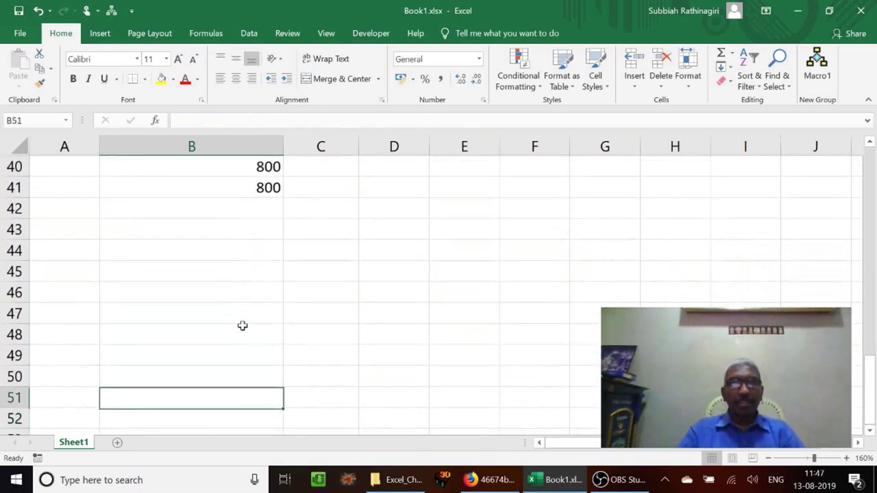
{"action": "key", "text": "Up"}
{"action": "key", "text": "Up"}
{"action": "key", "text": "Up"}
{"action": "key", "text": "Up"}
{"action": "key", "text": "Up"}
{"action": "key", "text": "Up"}
{"action": "key", "text": "Up"}
{"action": "key", "text": "Up"}
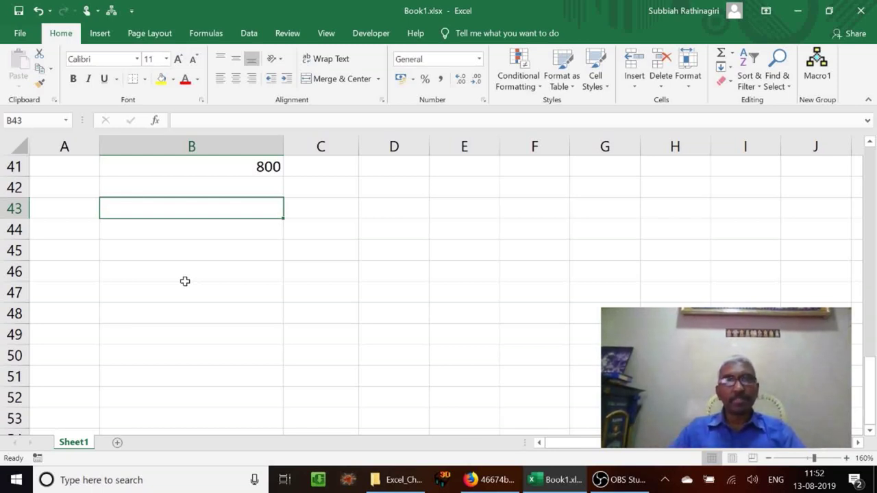
{"action": "type", "text": "Giri"}
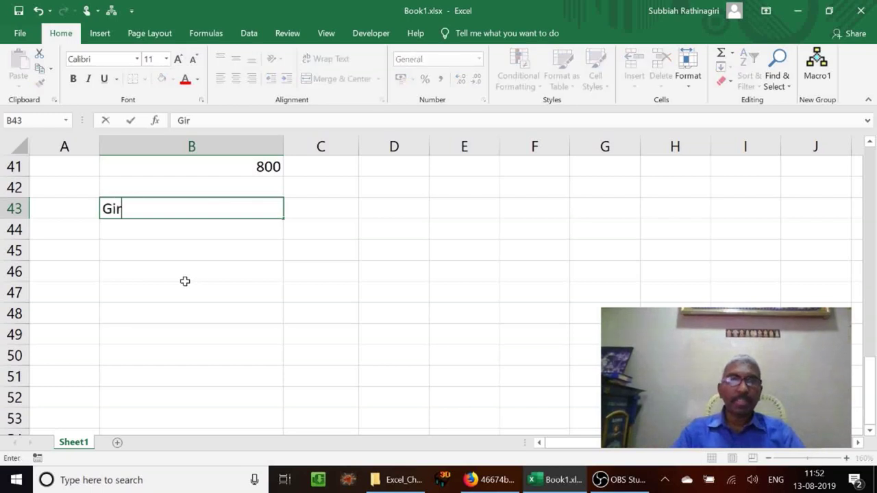
{"action": "key", "text": "Return"}
{"action": "key", "text": "Down"}
{"action": "key", "text": "Down"}
{"action": "key", "text": "Down"}
{"action": "key", "text": "Down"}
{"action": "key", "text": "Down"}
{"action": "key", "text": "Down"}
{"action": "key", "text": "Down"}
{"action": "key", "text": "Down"}
{"action": "key", "text": "Down"}
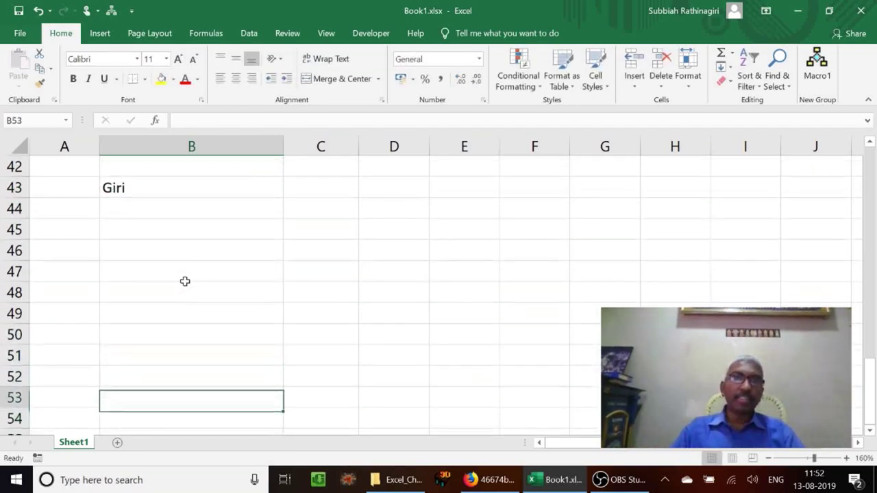
{"action": "key", "text": "Up"}
{"action": "key", "text": "Up"}
{"action": "key", "text": "Up"}
{"action": "key", "text": "Up"}
{"action": "key", "text": "Up"}
{"action": "key", "text": "Up"}
{"action": "key", "text": "Up"}
{"action": "key", "text": "Up"}
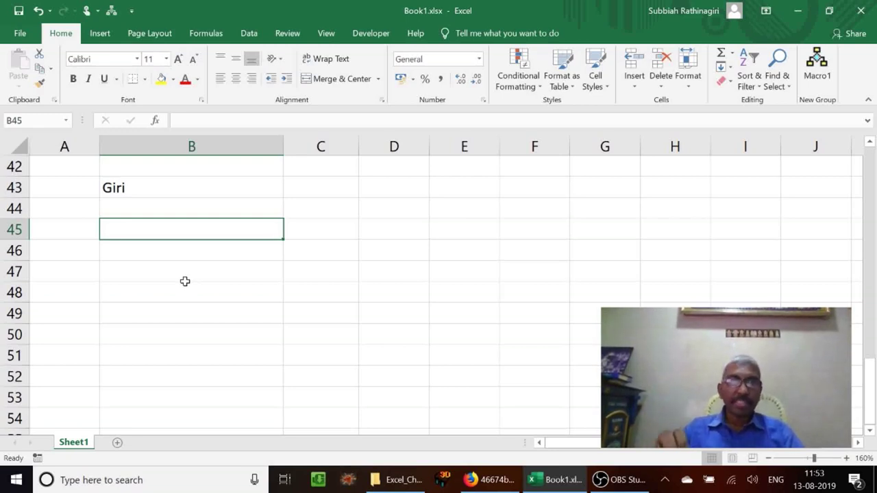
Step: Enter the four letters of the sample name one per cell across B45:E45, with only the first letter capitalised
{"action": "type", "text": "G"}
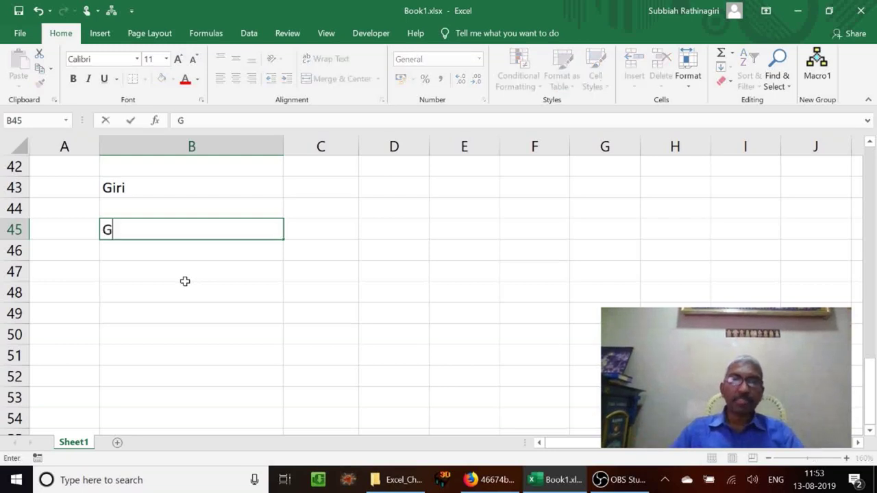
{"action": "key", "text": "Tab"}
{"action": "type", "text": "I"}
{"action": "key", "text": "Tab"}
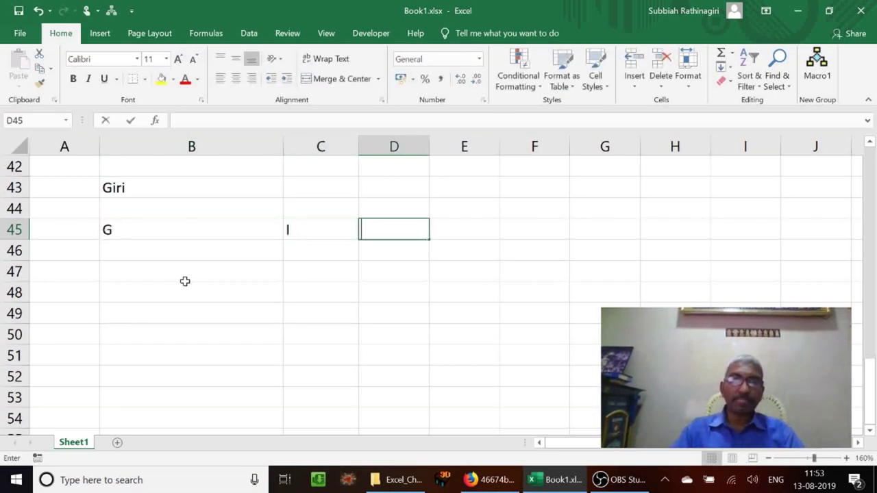
{"action": "type", "text": "r"}
{"action": "key", "text": "Tab"}
{"action": "type", "text": "i"}
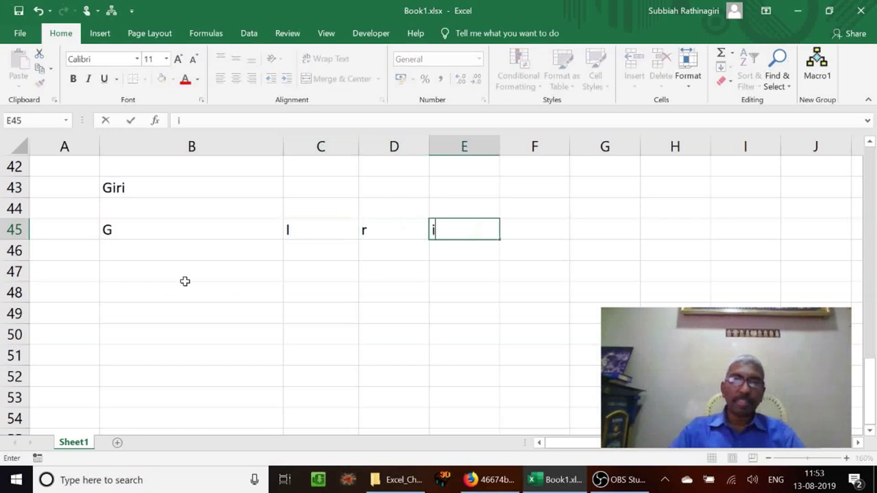
{"action": "key", "text": "Left"}
{"action": "key", "text": "Left"}
{"action": "type", "text": "i"}
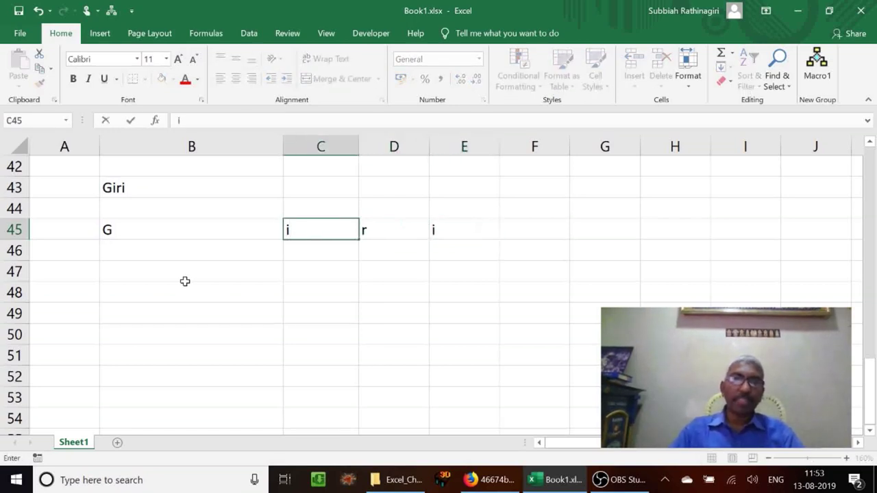
Step: Clear the manually entered letters from B45:E45
{"action": "key", "text": "Left"}
{"action": "key", "text": "Left"}
{"action": "key", "text": "Right"}
{"action": "key", "text": "shift+Right"}
{"action": "key", "text": "shift+Right"}
{"action": "key", "text": "shift+Right"}
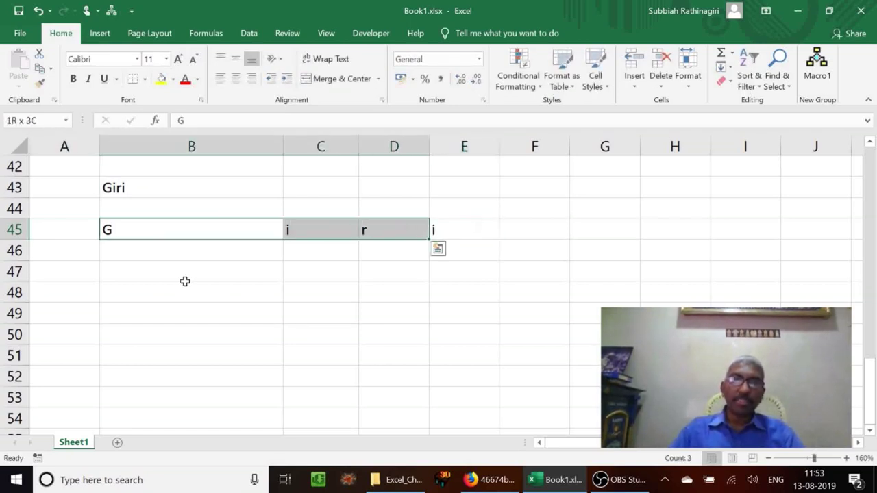
{"action": "key", "text": "Delete"}
{"action": "key", "text": "Left"}
{"action": "key", "text": "Right"}
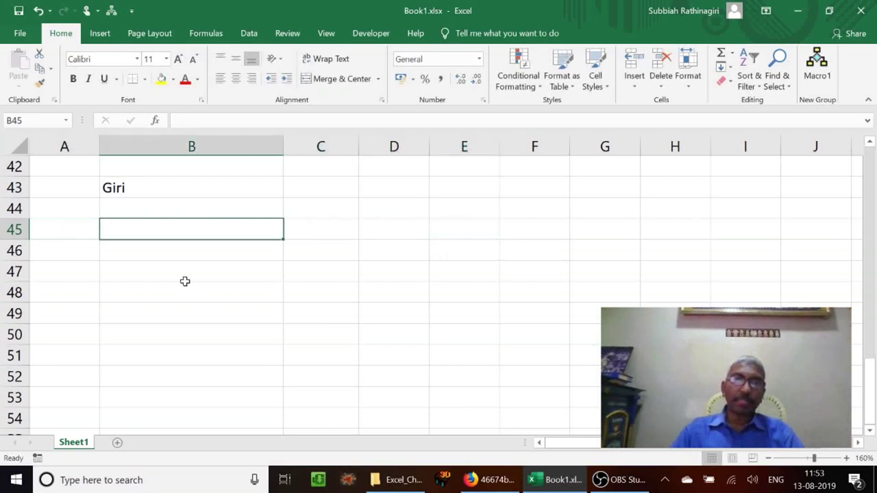
{"action": "key", "text": "Up"}
{"action": "key", "text": "Up"}
{"action": "key", "text": "Down"}
{"action": "key", "text": "Down"}
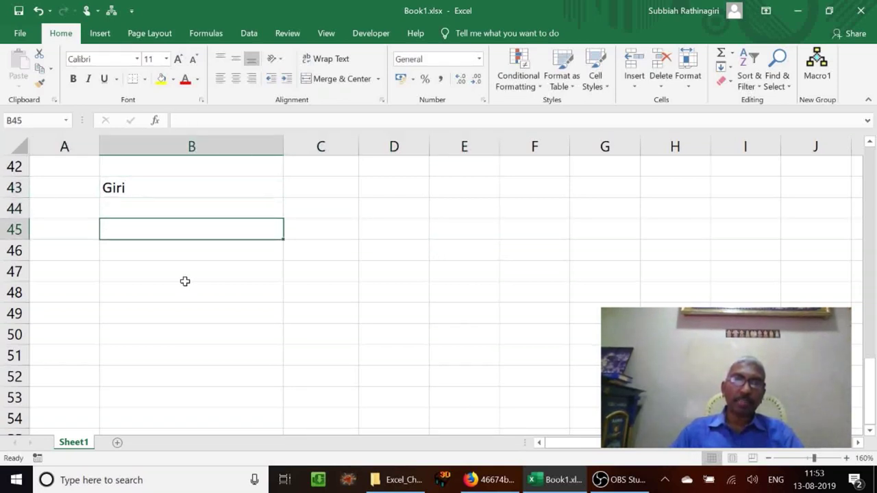
{"action": "key", "text": "Up"}
{"action": "key", "text": "Up"}
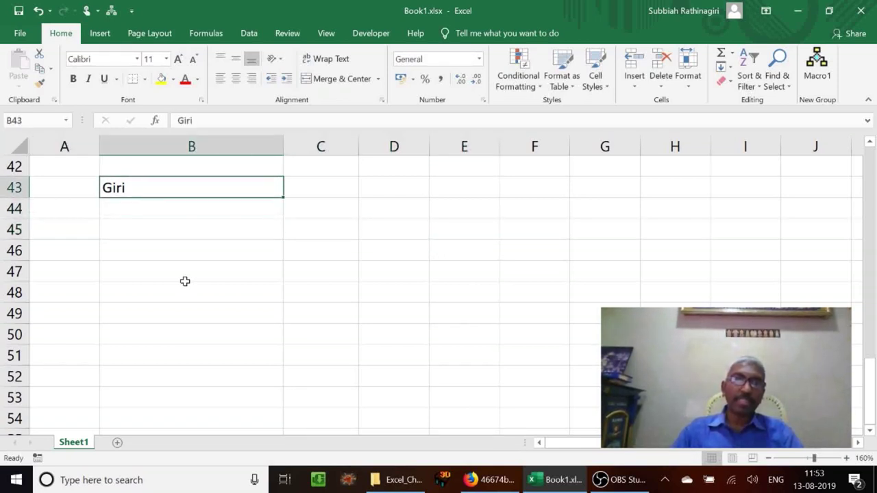
{"action": "key", "text": "Down"}
{"action": "key", "text": "Down"}
{"action": "key", "text": "Up"}
{"action": "key", "text": "Up"}
{"action": "key", "text": "Down"}
{"action": "key", "text": "Down"}
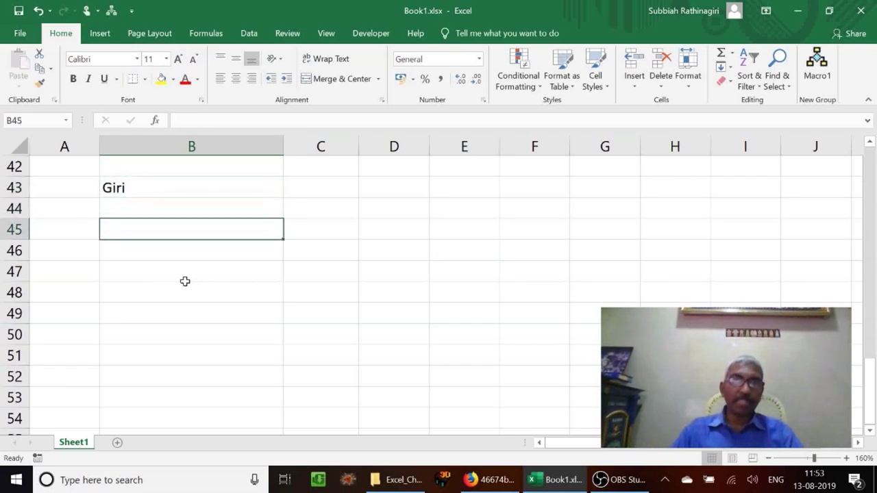
{"action": "key", "text": "Up"}
{"action": "key", "text": "Up"}
{"action": "key", "text": "Up"}
{"action": "key", "text": "Up"}
{"action": "key", "text": "Up"}
{"action": "key", "text": "Up"}
{"action": "key", "text": "Up"}
{"action": "key", "text": "Up"}
{"action": "key", "text": "Up"}
{"action": "key", "text": "Up"}
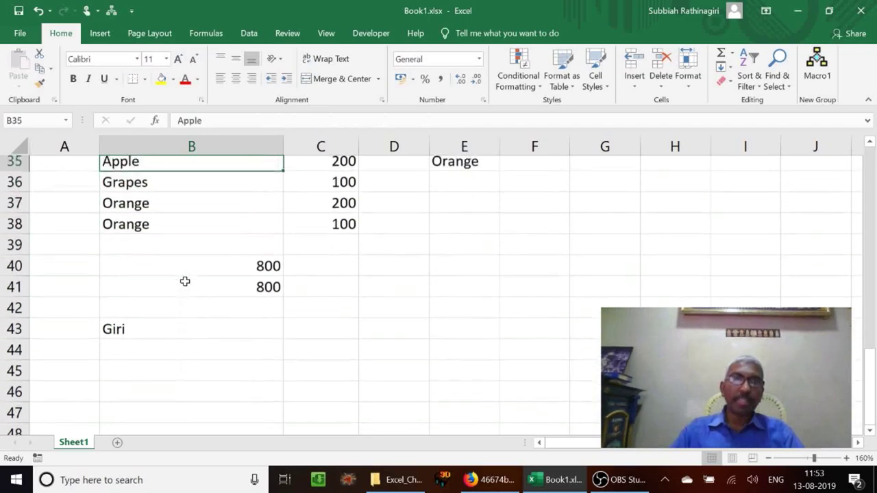
{"action": "key", "text": "Up"}
{"action": "key", "text": "Up"}
{"action": "key", "text": "Up"}
{"action": "key", "text": "Down"}
{"action": "key", "text": "Down"}
{"action": "key", "text": "Down"}
{"action": "key", "text": "Down"}
{"action": "key", "text": "Down"}
{"action": "key", "text": "Down"}
{"action": "key", "text": "Down"}
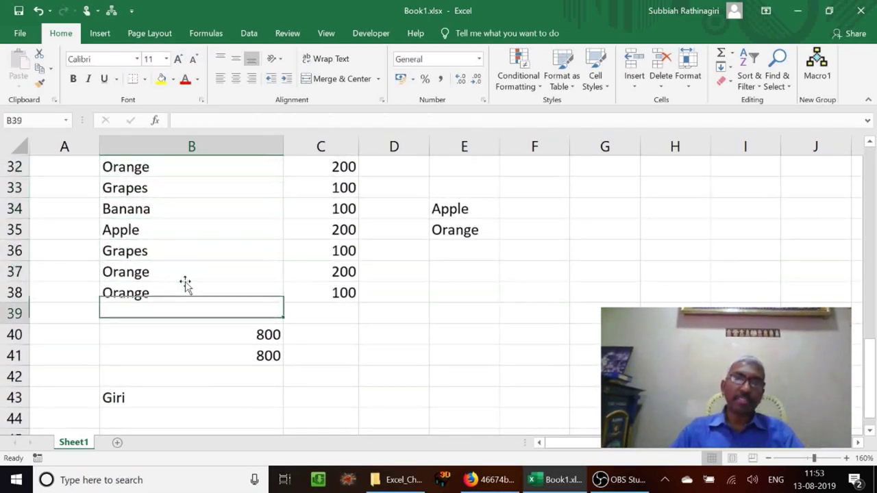
{"action": "key", "text": "Down"}
{"action": "key", "text": "Down"}
{"action": "key", "text": "Down"}
{"action": "key", "text": "Down"}
{"action": "key", "text": "Down"}
{"action": "key", "text": "Down"}
{"action": "key", "text": "Down"}
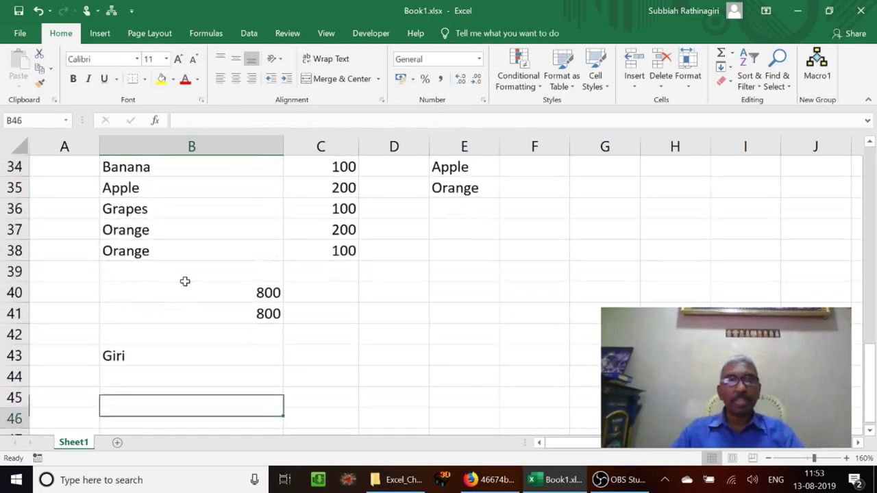
{"action": "key", "text": "Down"}
{"action": "key", "text": "Down"}
{"action": "key", "text": "Down"}
{"action": "key", "text": "Down"}
{"action": "key", "text": "Down"}
{"action": "key", "text": "Down"}
{"action": "key", "text": "Down"}
{"action": "key", "text": "Down"}
{"action": "key", "text": "Up"}
{"action": "key", "text": "Up"}
{"action": "key", "text": "Up"}
{"action": "key", "text": "Up"}
{"action": "key", "text": "Up"}
{"action": "key", "text": "Up"}
{"action": "key", "text": "Up"}
{"action": "key", "text": "Up"}
{"action": "key", "text": "Up"}
{"action": "key", "text": "Up"}
{"action": "key", "text": "Up"}
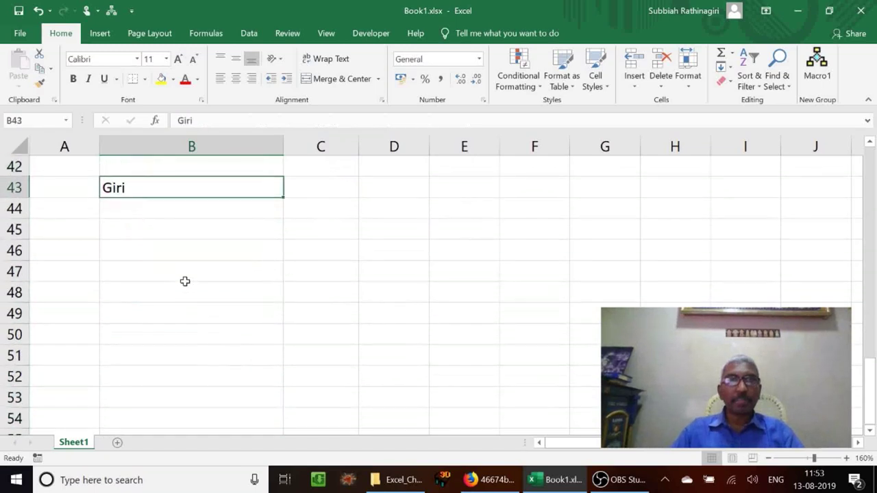
Step: Select the four-cell range B45:E45 and begin a MID formula with B43 as the text argument
{"action": "key", "text": "Down"}
{"action": "key", "text": "Down"}
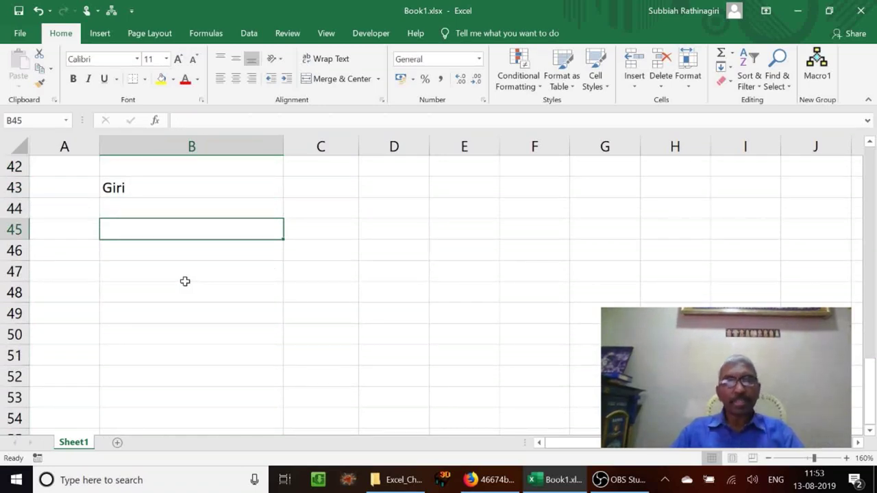
{"action": "key", "text": "shift+Right"}
{"action": "key", "text": "shift+Right"}
{"action": "key", "text": "shift+Right"}
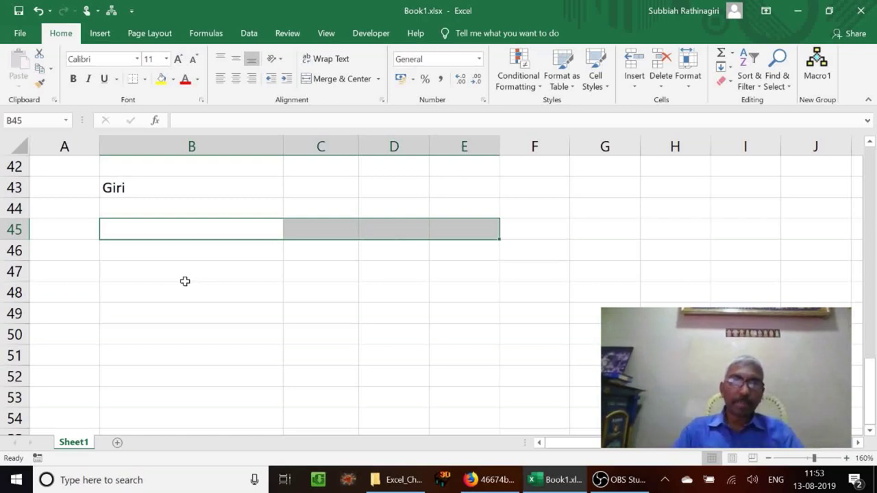
{"action": "type", "text": "=mid"}
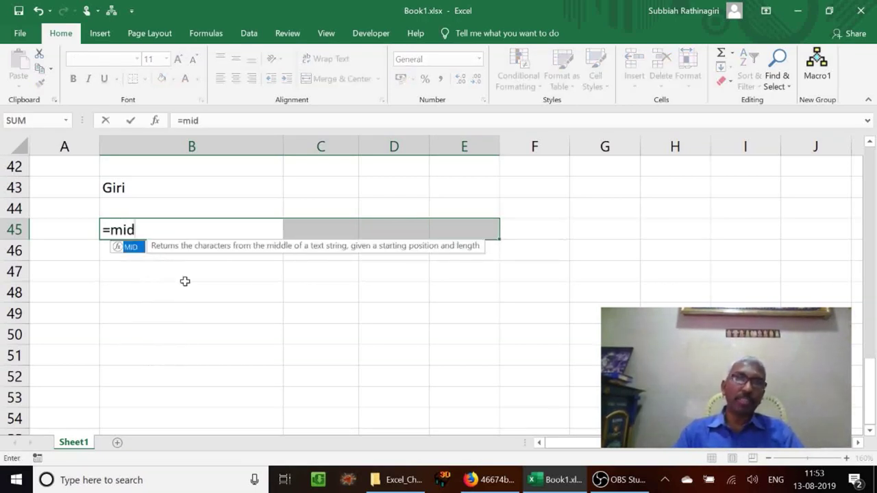
{"action": "type", "text": "("}
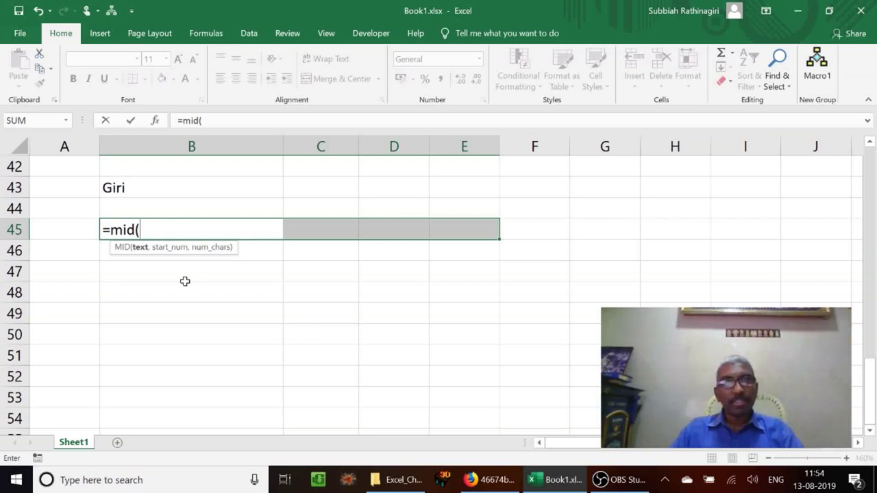
{"action": "key", "text": "Up"}
{"action": "key", "text": "Up"}
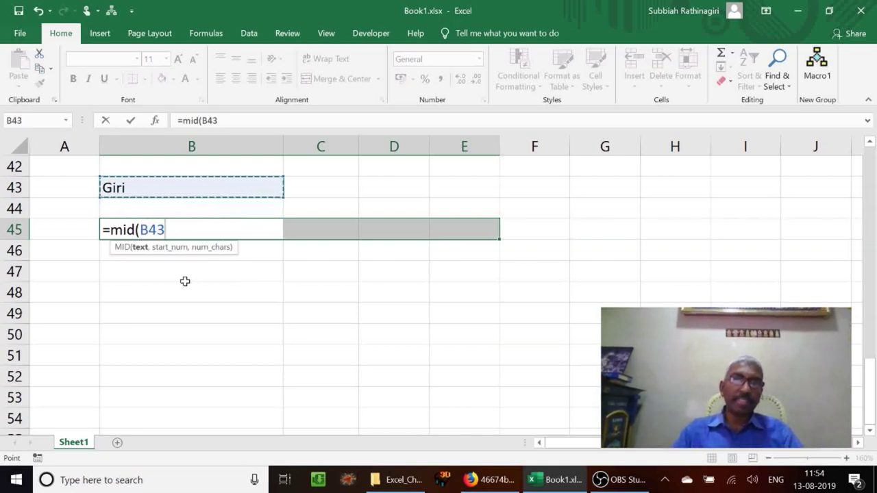
Step: Complete MID with start positions {1,2,3,4} and a length of 1, and enter it as an array formula across B45:E45
{"action": "type", "text": ","}
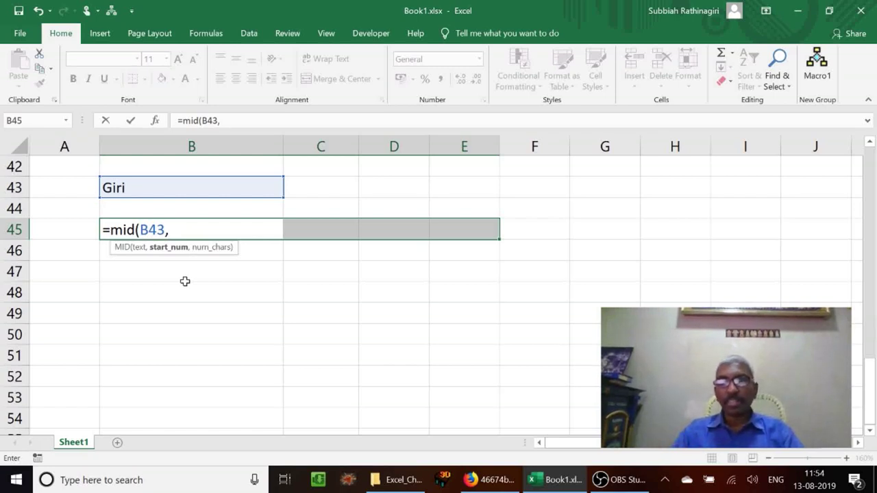
{"action": "type", "text": "{1"}
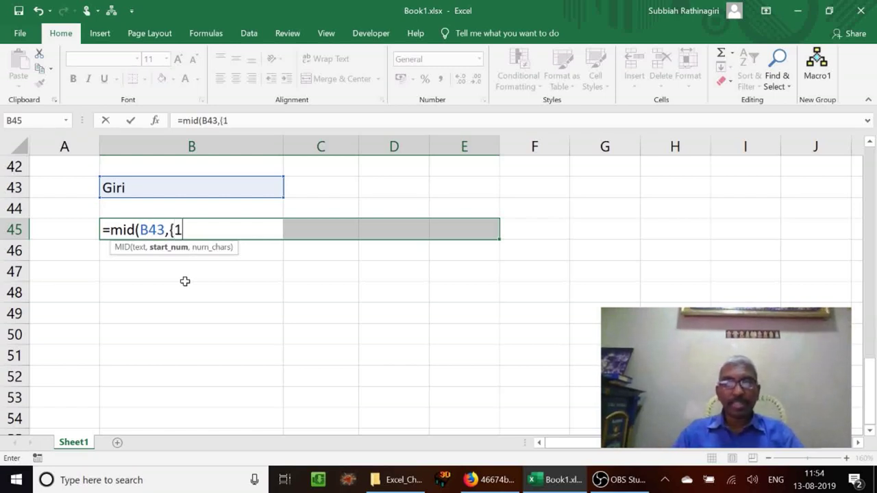
{"action": "type", "text": ",2,3,4}"}
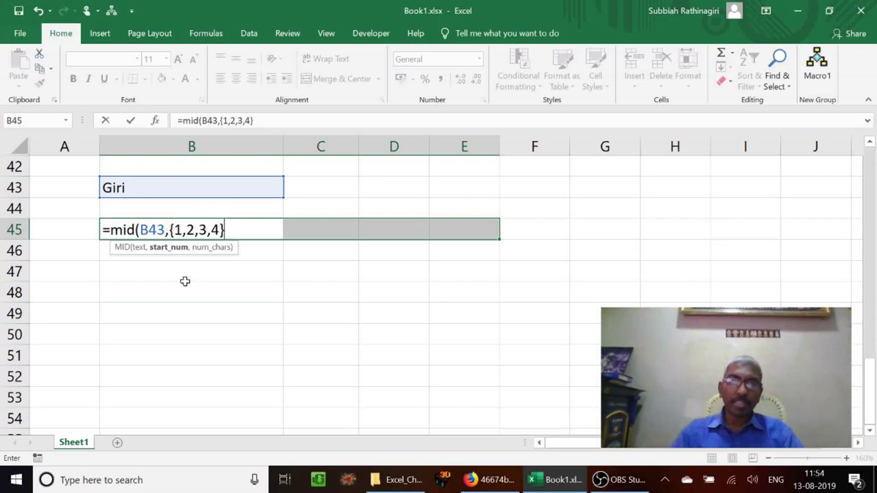
{"action": "type", "text": ","}
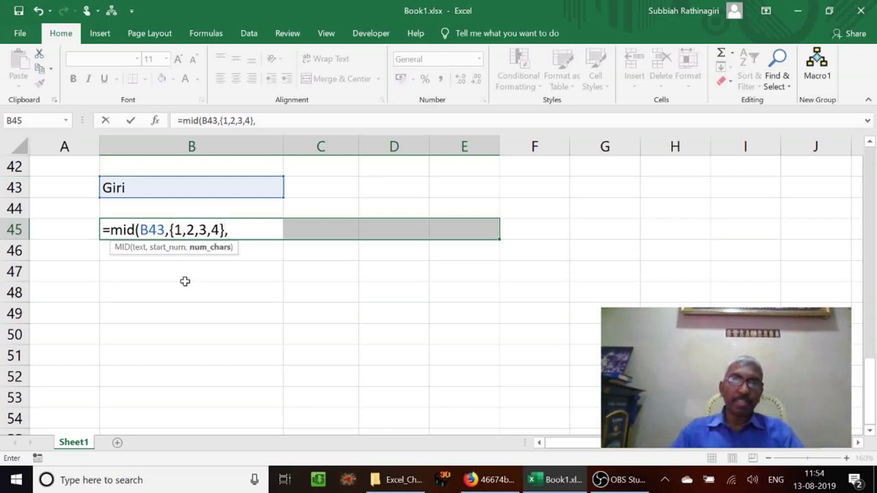
{"action": "type", "text": "1)"}
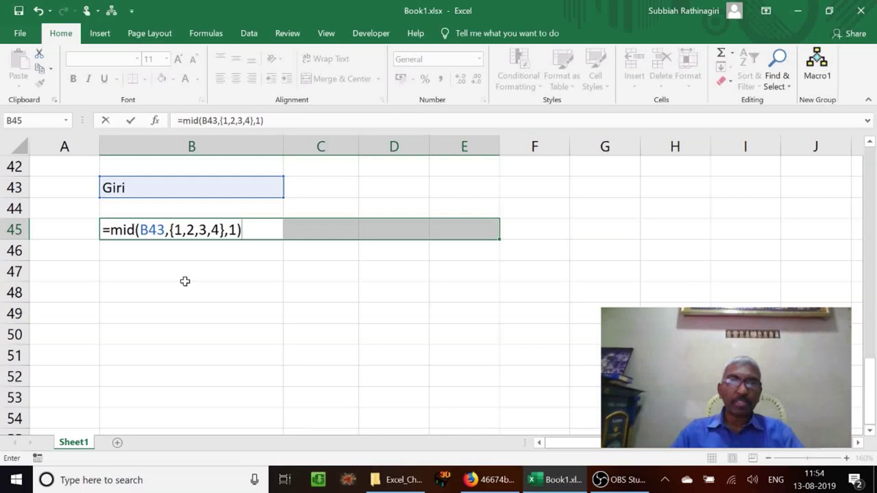
{"action": "key", "text": "ctrl+shift+Return"}
Step: Inspect the shared MID array formula in each cell of B45:E45
{"action": "key", "text": "Up"}
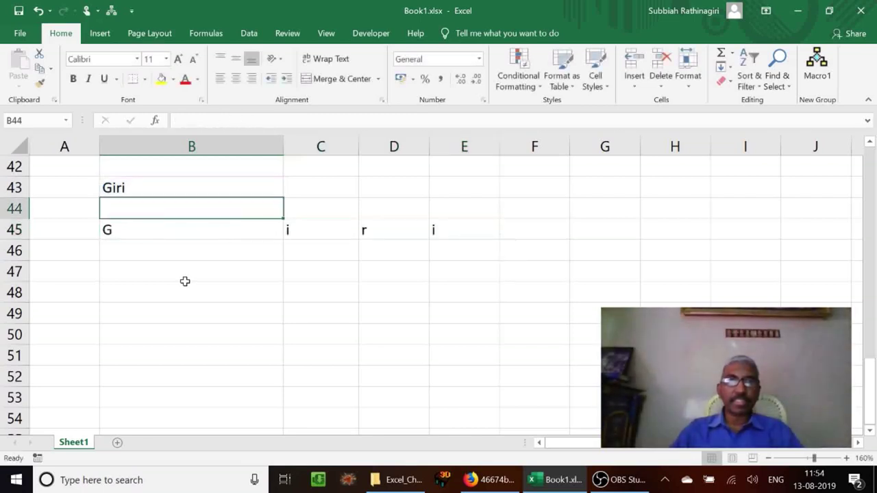
{"action": "key", "text": "Down"}
{"action": "key", "text": "Right"}
{"action": "key", "text": "Right"}
{"action": "key", "text": "Right"}
{"action": "key", "text": "Left"}
{"action": "key", "text": "Left"}
{"action": "key", "text": "Left"}
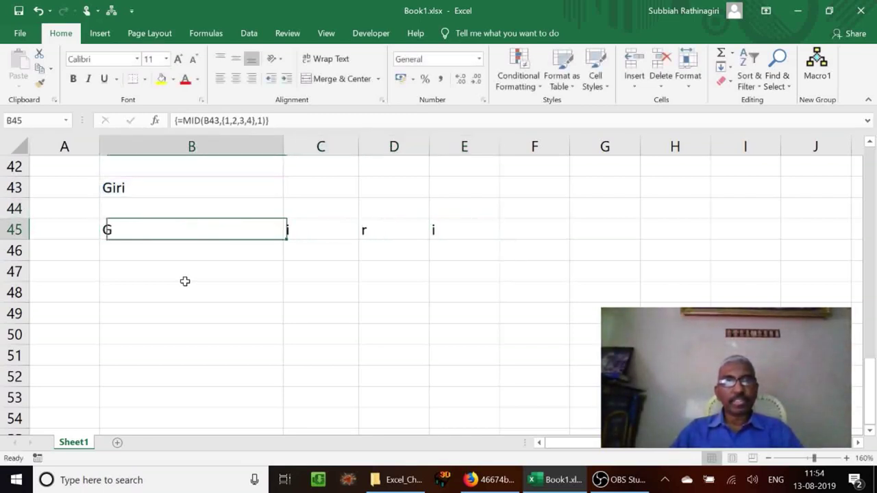
{"action": "key", "text": "Right"}
{"action": "key", "text": "Right"}
{"action": "key", "text": "Right"}
{"action": "key", "text": "Left"}
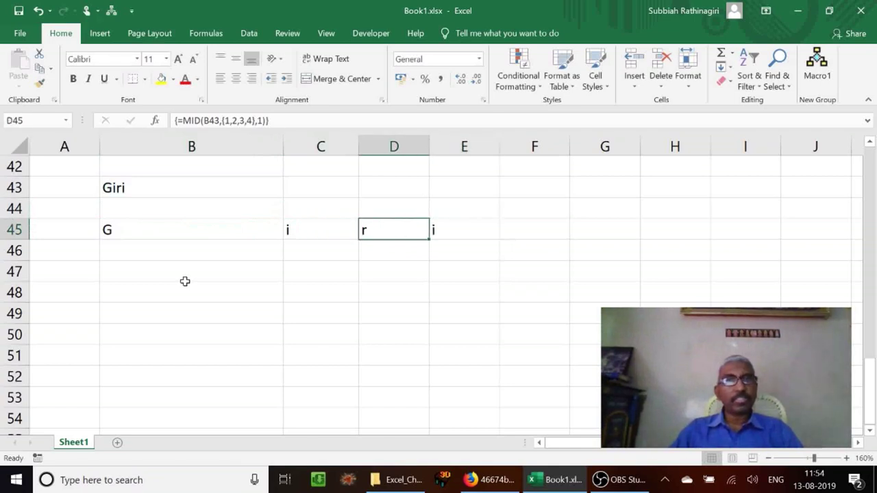
{"action": "key", "text": "Left"}
{"action": "key", "text": "Left"}
{"action": "key", "text": "Right"}
{"action": "key", "text": "Right"}
{"action": "key", "text": "Right"}
{"action": "key", "text": "Left"}
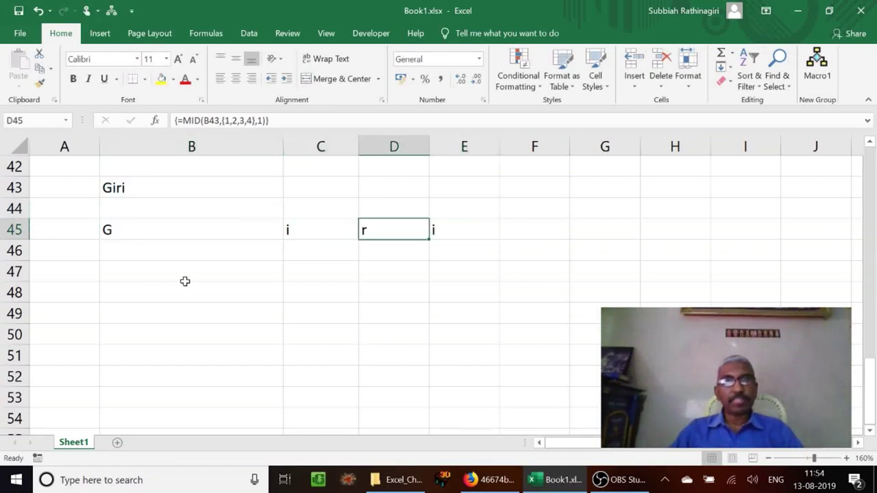
{"action": "key", "text": "Left"}
{"action": "key", "text": "Left"}
{"action": "key", "text": "shift+Right"}
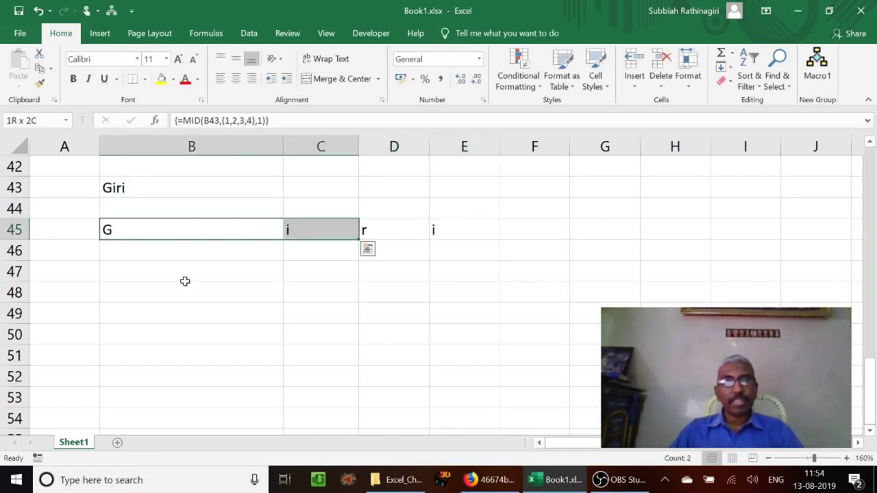
{"action": "key", "text": "shift+Right"}
{"action": "key", "text": "Right"}
{"action": "key", "text": "Left"}
{"action": "key", "text": "Left"}
{"action": "key", "text": "Right"}
{"action": "key", "text": "Right"}
{"action": "key", "text": "Right"}
{"action": "key", "text": "Right"}
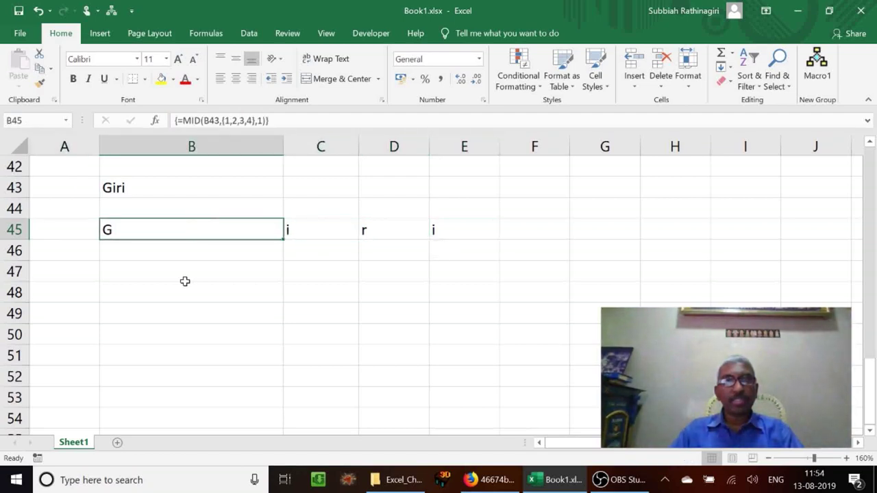
Step: Try to delete the contents of B45 alone from the multi-cell array
{"action": "key", "text": "Left"}
{"action": "key", "text": "Left"}
{"action": "key", "text": "Left"}
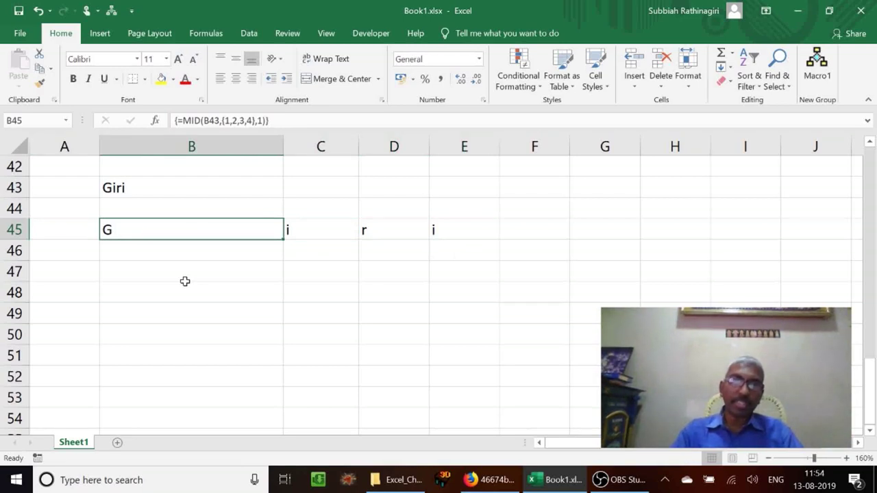
{"action": "key", "text": "Delete"}
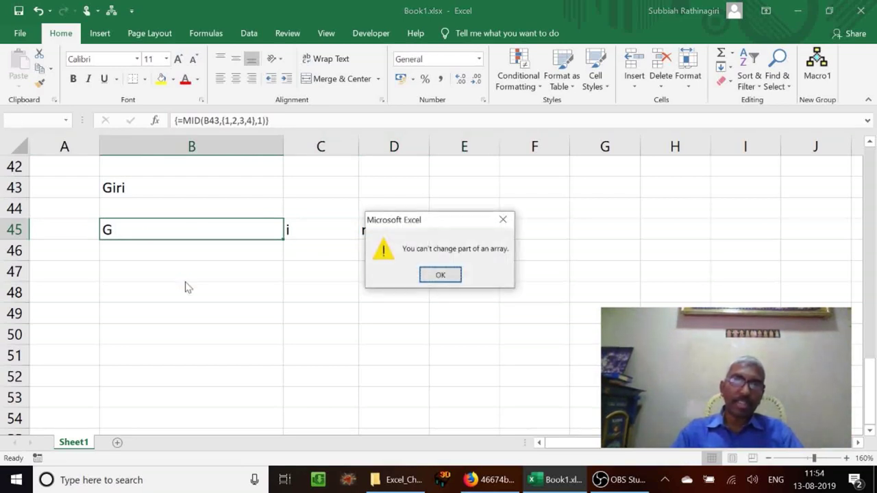
{"action": "key", "text": "Return"}
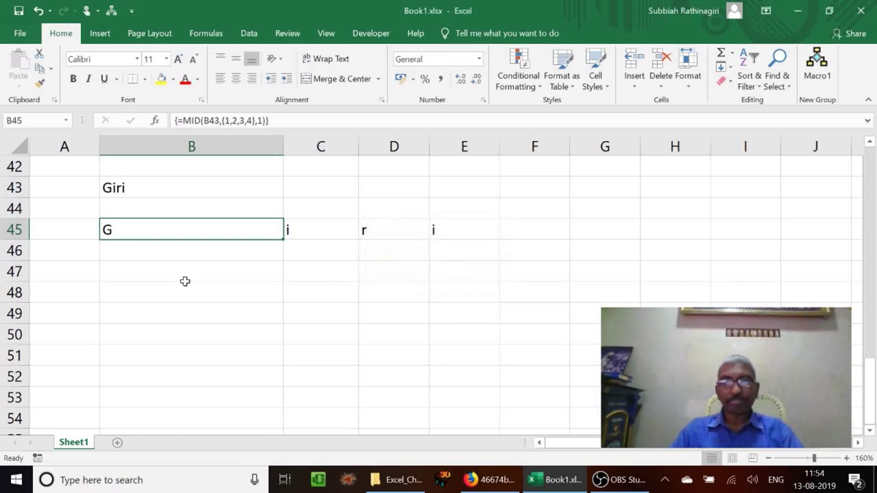
Step: Compare the array formula in B45 with the one in D45
{"action": "key", "text": "Right"}
{"action": "key", "text": "Right"}
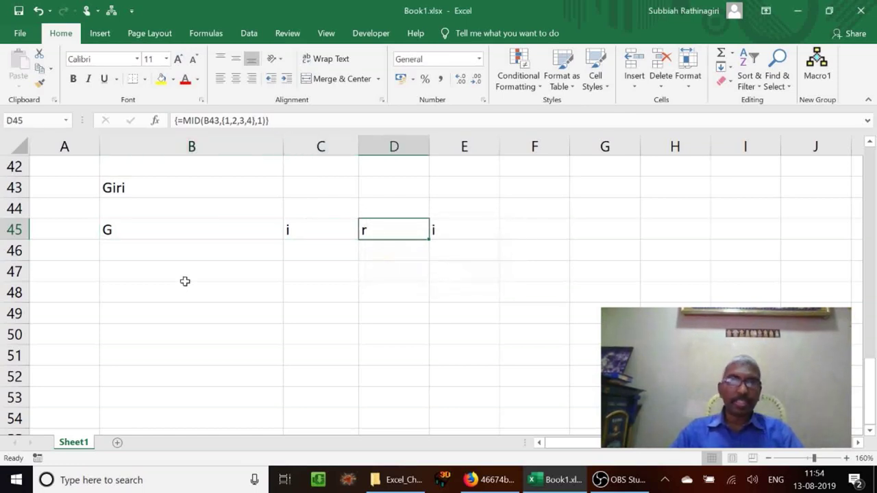
{"action": "key", "text": "Left"}
{"action": "key", "text": "Left"}
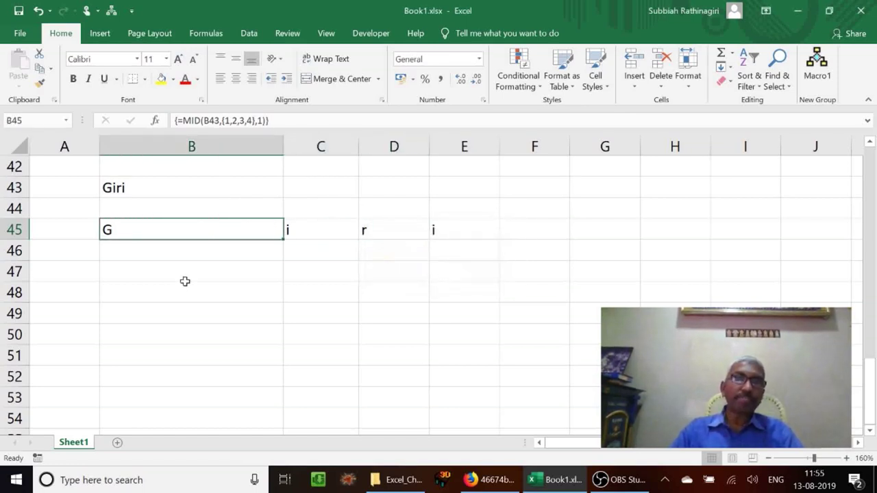
{"action": "key", "text": "Down"}
{"action": "key", "text": "Up"}
{"action": "key", "text": "Right"}
{"action": "key", "text": "Right"}
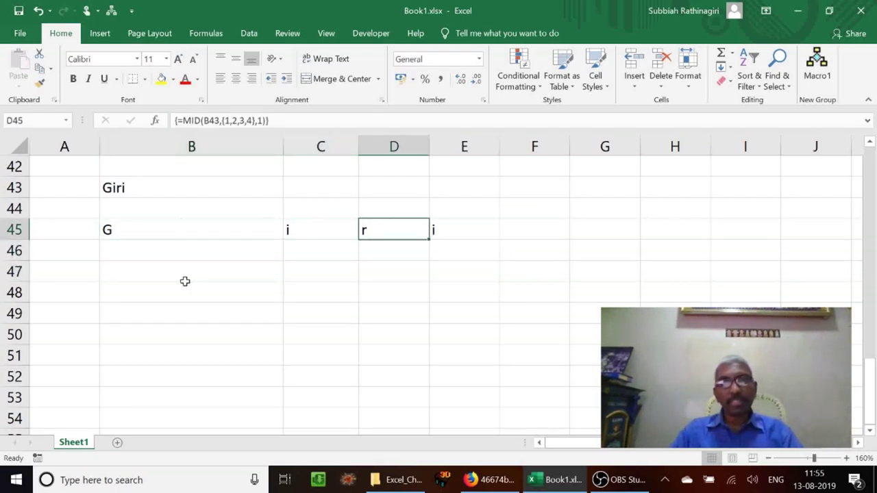
Step: Review the shared MID array formula across B45:E45 and highlight those cells as one array block
{"action": "key", "text": "Right"}
{"action": "key", "text": "Left"}
{"action": "key", "text": "Left"}
{"action": "key", "text": "Left"}
{"action": "key", "text": "Right"}
{"action": "key", "text": "Right"}
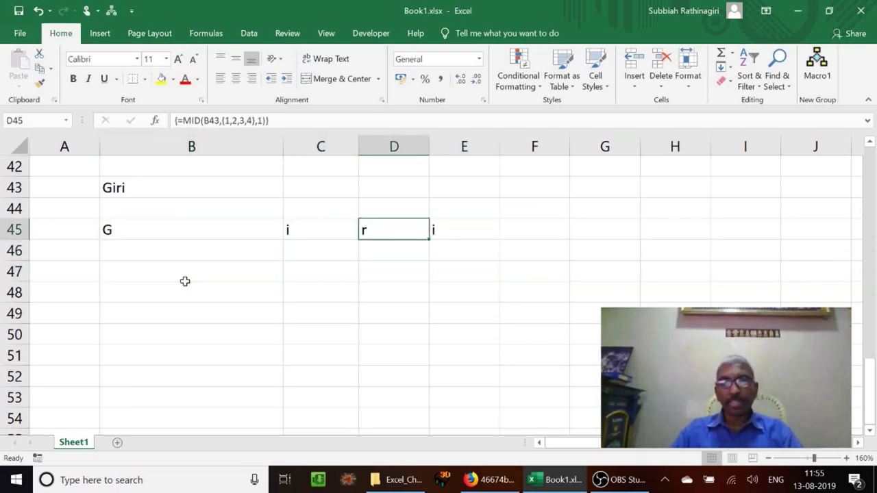
{"action": "key", "text": "Right"}
{"action": "key", "text": "Left"}
{"action": "key", "text": "Left"}
{"action": "key", "text": "Left"}
{"action": "key", "text": "shift+Right"}
{"action": "key", "text": "shift+Right"}
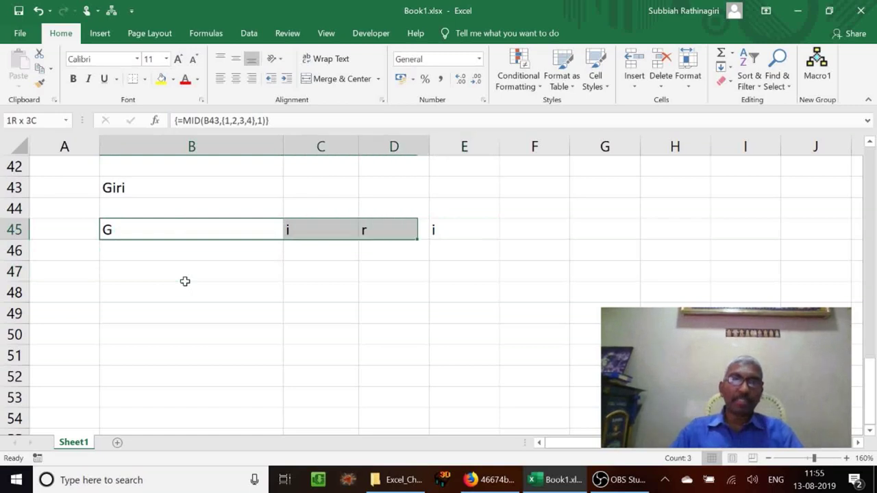
{"action": "key", "text": "shift+Right"}
{"action": "key", "text": "shift+Left"}
{"action": "key", "text": "shift+Left"}
{"action": "key", "text": "shift+Left"}
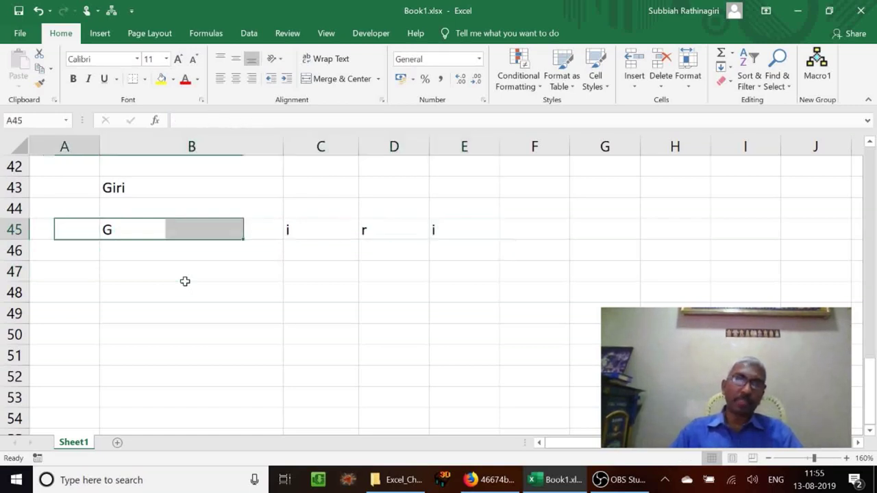
Step: Enter a longer sample name in B47
{"action": "key", "text": "Down"}
{"action": "key", "text": "Down"}
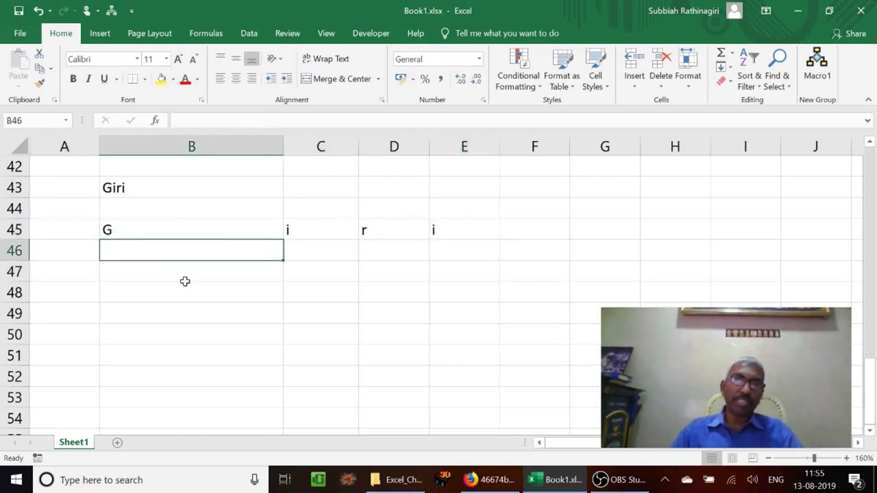
{"action": "type", "text": "Rathinagiri"}
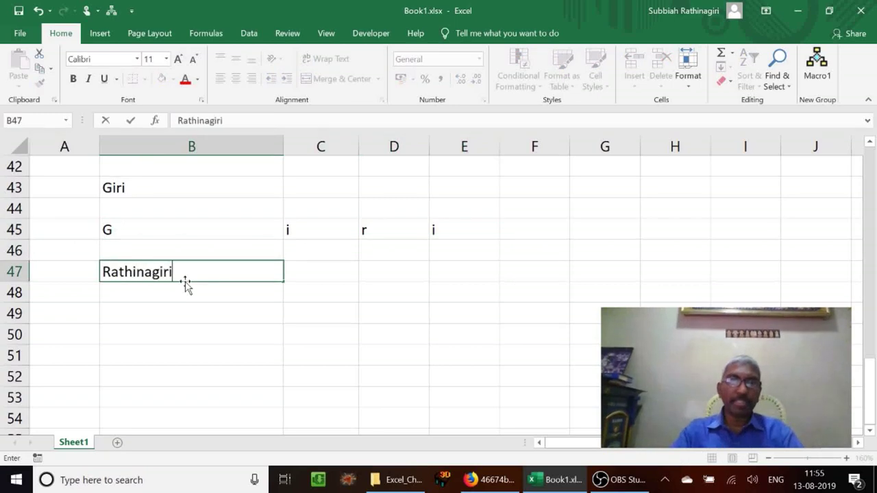
{"action": "key", "text": "Return"}
Step: Select B49:J49 and start a MID formula that takes B47 as its text argument
{"action": "key", "text": "Down"}
{"action": "key", "text": "shift+Right"}
{"action": "key", "text": "shift+Right"}
{"action": "key", "text": "shift+Right"}
{"action": "key", "text": "shift+Right"}
{"action": "key", "text": "shift+Right"}
{"action": "key", "text": "shift+Right"}
{"action": "key", "text": "shift+Right"}
{"action": "key", "text": "shift+Right"}
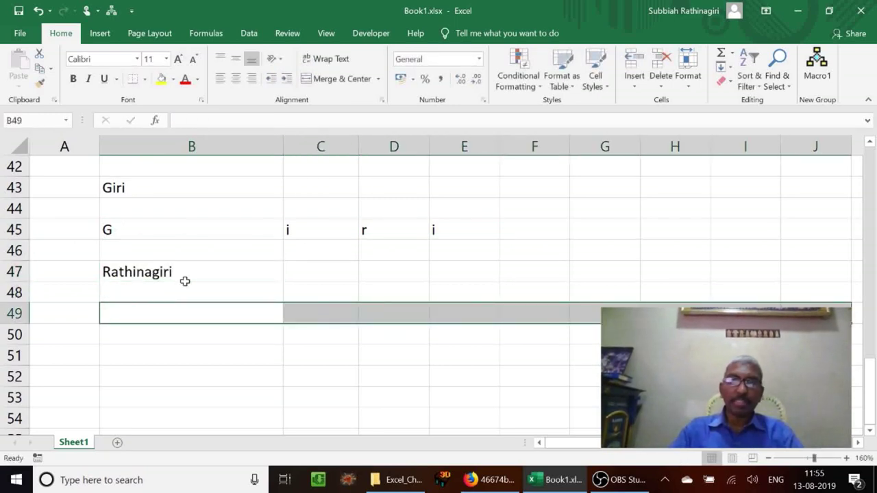
{"action": "type", "text": "=mid("}
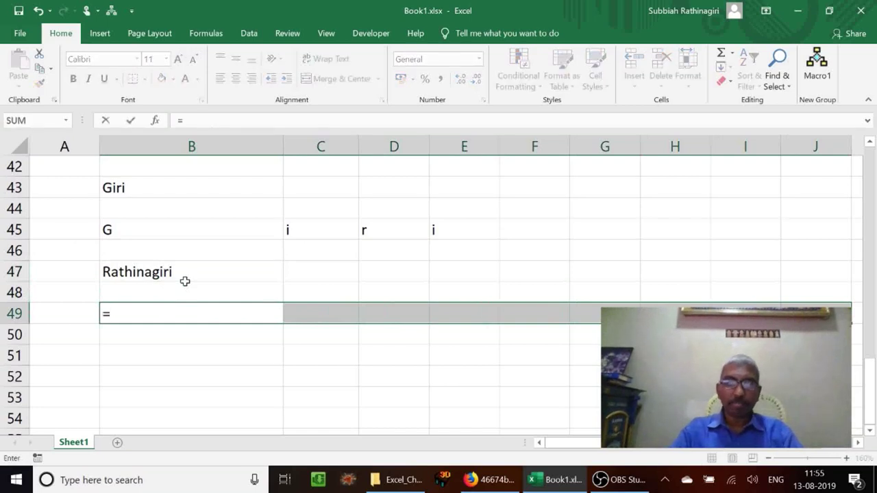
{"action": "left_click", "coordinate": [185, 282]}
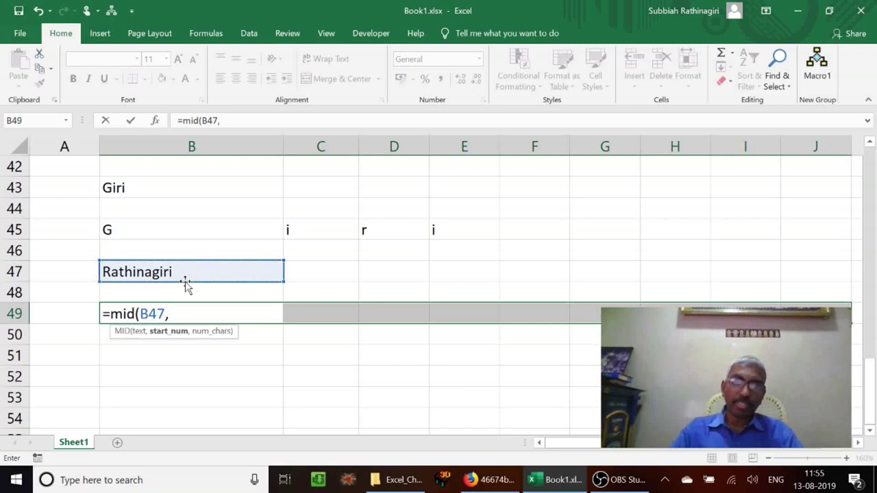
Step: Complete MID with COLUMN(1:10) as the start positions and a length of 1, and enter it as an array formula across B49:J49
{"action": "type", "text": "column"}
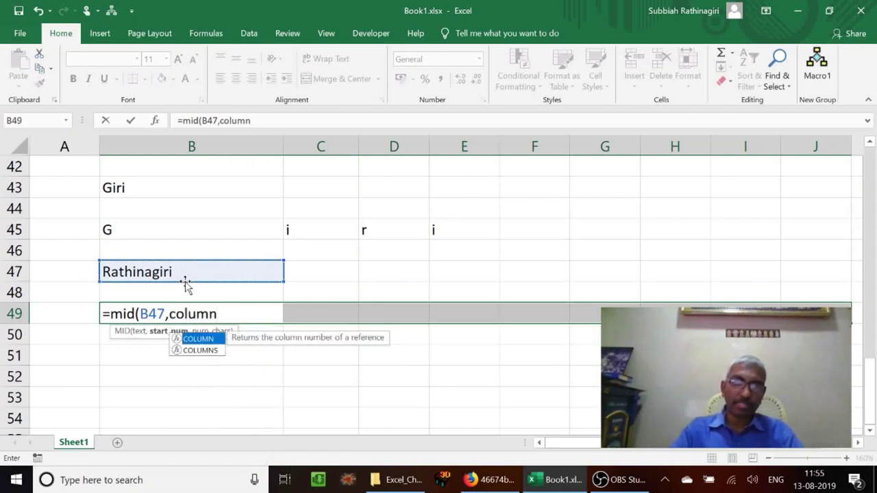
{"action": "type", "text": "(1:"}
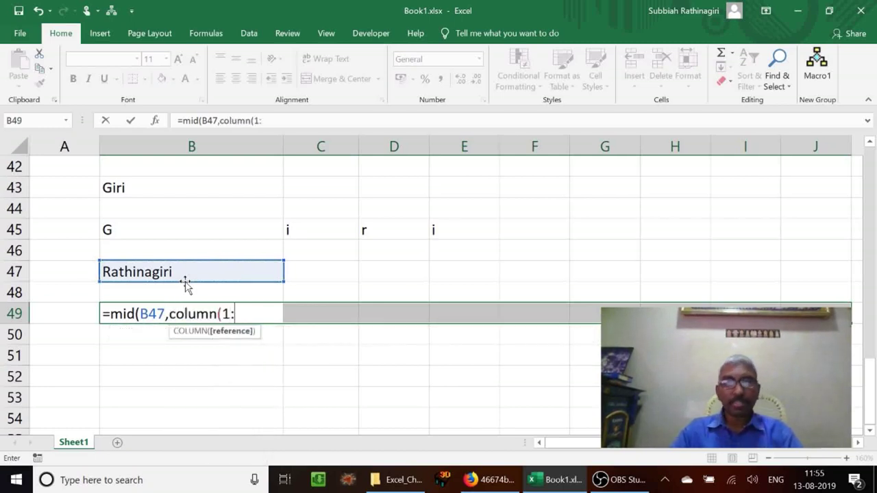
{"action": "type", "text": "10"}
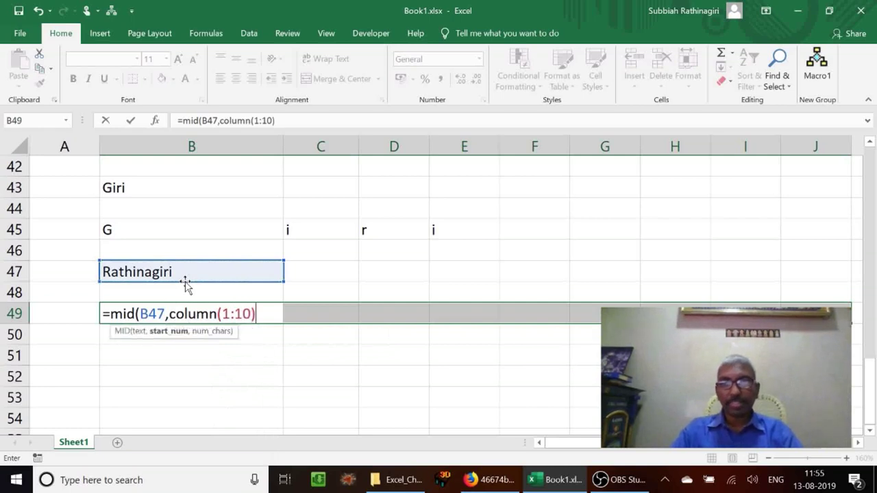
{"action": "type", "text": "),1"}
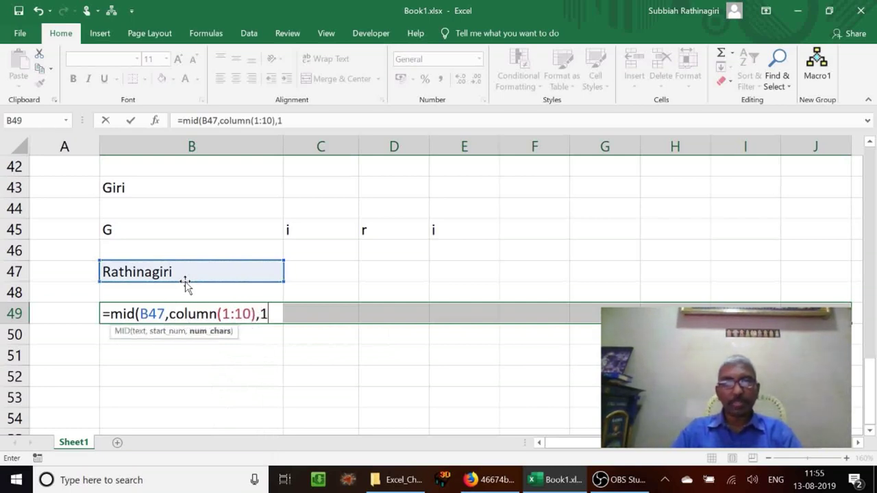
{"action": "type", "text": ")"}
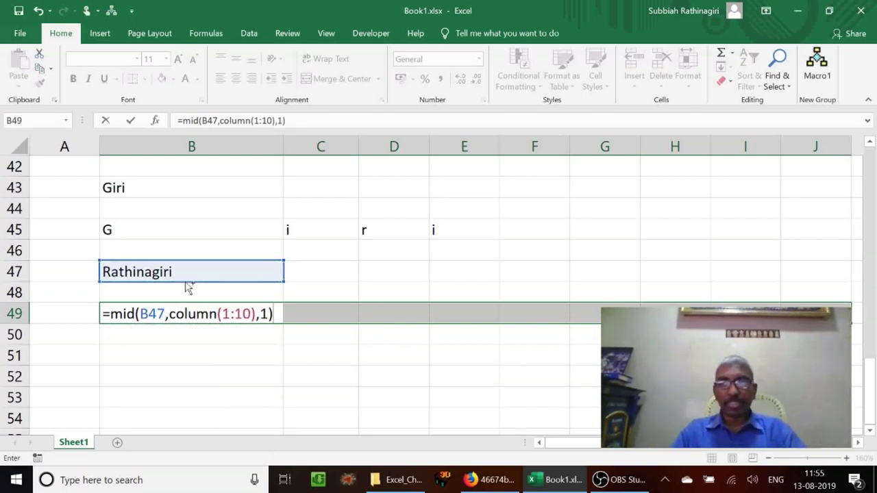
{"action": "key", "text": "ctrl+shift+Return"}
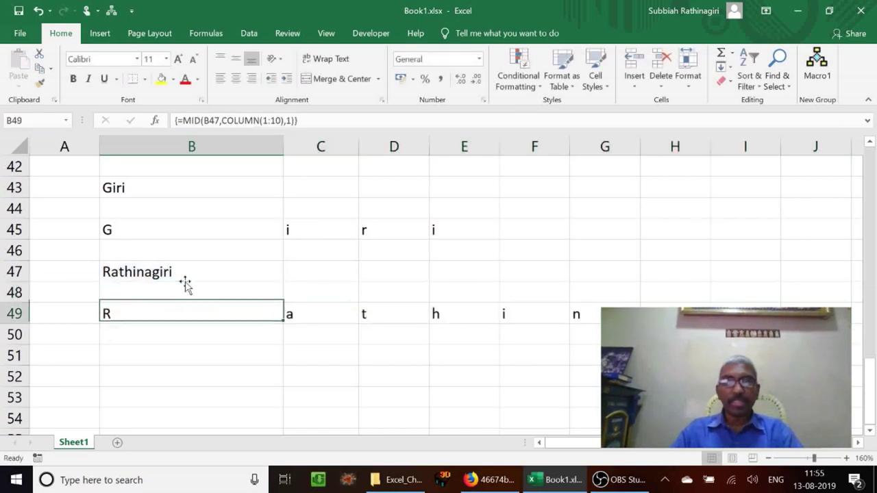
Step: Inspect the MID array formula and the split letters in the cells of row 49
{"action": "key", "text": "Right"}
{"action": "key", "text": "Right"}
{"action": "key", "text": "Right"}
{"action": "key", "text": "Right"}
{"action": "key", "text": "Right"}
{"action": "key", "text": "Right"}
{"action": "key", "text": "Right"}
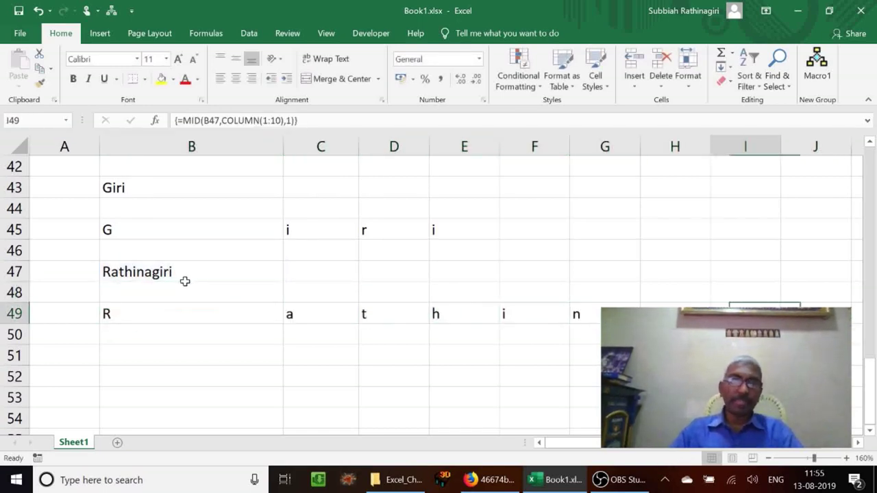
{"action": "key", "text": "Left"}
{"action": "key", "text": "Left"}
{"action": "key", "text": "Left"}
{"action": "key", "text": "Left"}
{"action": "key", "text": "Left"}
{"action": "key", "text": "Left"}
{"action": "key", "text": "Left"}
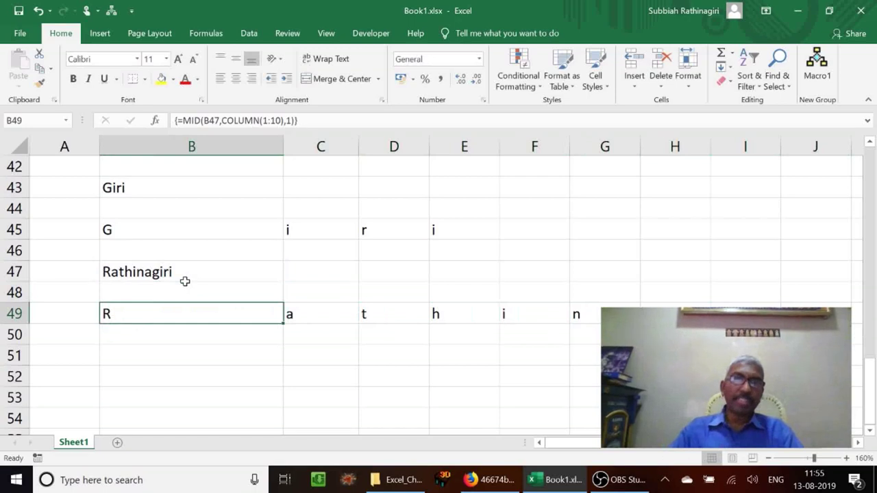
{"action": "key", "text": "Right"}
{"action": "key", "text": "Right"}
{"action": "key", "text": "Right"}
{"action": "key", "text": "Right"}
{"action": "key", "text": "Right"}
{"action": "key", "text": "Left"}
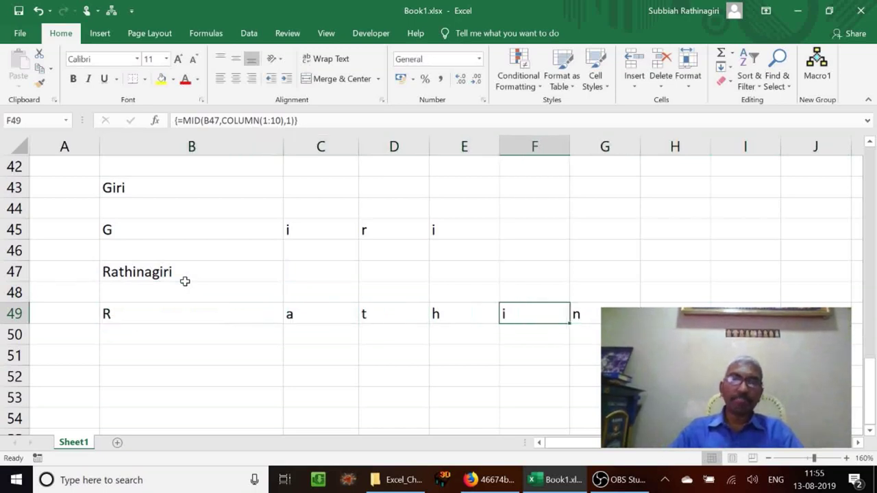
{"action": "key", "text": "Left"}
{"action": "key", "text": "Left"}
{"action": "key", "text": "Left"}
{"action": "key", "text": "Left"}
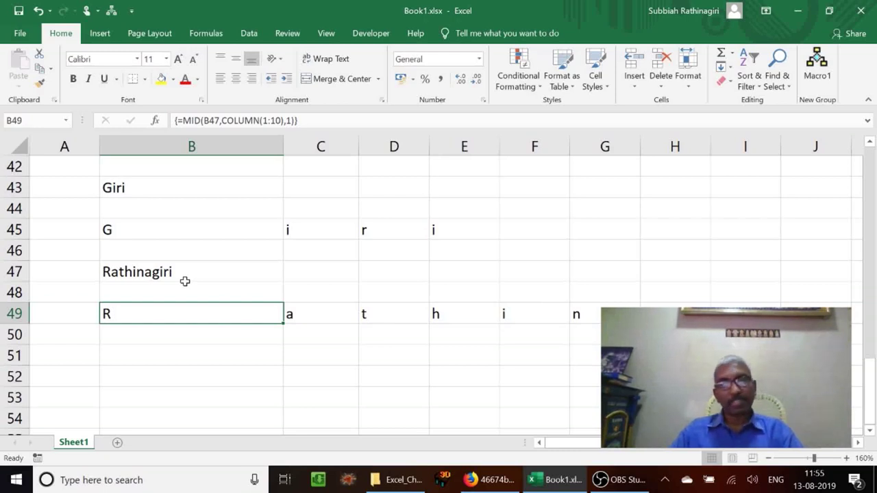
{"action": "key", "text": "Down"}
{"action": "key", "text": "Down"}
{"action": "key", "text": "Down"}
{"action": "key", "text": "Down"}
{"action": "key", "text": "Down"}
{"action": "key", "text": "Down"}
{"action": "key", "text": "Down"}
{"action": "key", "text": "Down"}
{"action": "key", "text": "Down"}
{"action": "key", "text": "Down"}
{"action": "key", "text": "Down"}
{"action": "key", "text": "Down"}
{"action": "key", "text": "Up"}
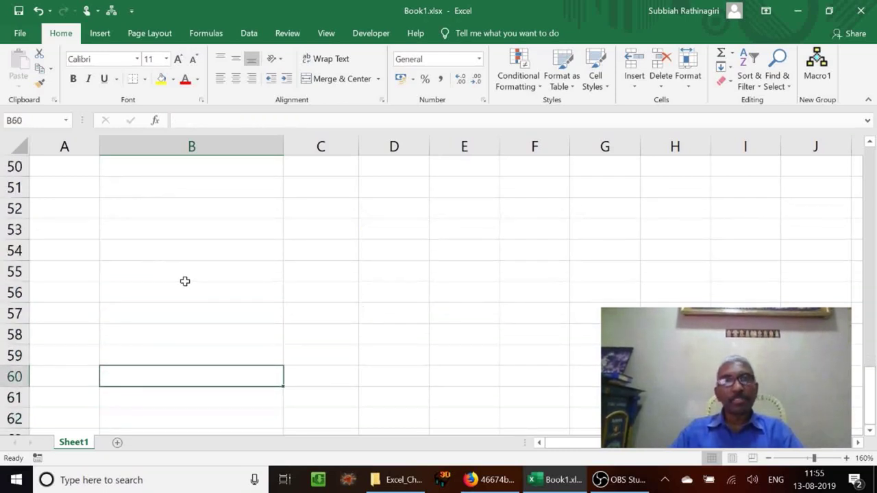
{"action": "key", "text": "Up"}
{"action": "key", "text": "Up"}
{"action": "key", "text": "Up"}
{"action": "key", "text": "Up"}
{"action": "key", "text": "Up"}
{"action": "key", "text": "Up"}
{"action": "key", "text": "Up"}
{"action": "key", "text": "Up"}
{"action": "key", "text": "Up"}
{"action": "key", "text": "Up"}
{"action": "key", "text": "Up"}
{"action": "key", "text": "Up"}
{"action": "key", "text": "Up"}
{"action": "key", "text": "Up"}
{"action": "key", "text": "Up"}
{"action": "key", "text": "Up"}
{"action": "key", "text": "Down"}
{"action": "key", "text": "Down"}
{"action": "key", "text": "Down"}
{"action": "key", "text": "Down"}
{"action": "key", "text": "Down"}
{"action": "key", "text": "Down"}
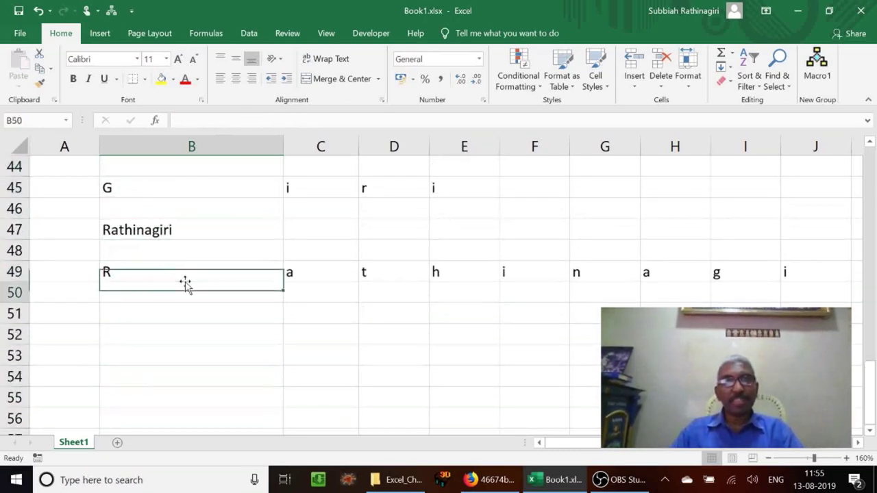
{"action": "key", "text": "Down"}
{"action": "key", "text": "Down"}
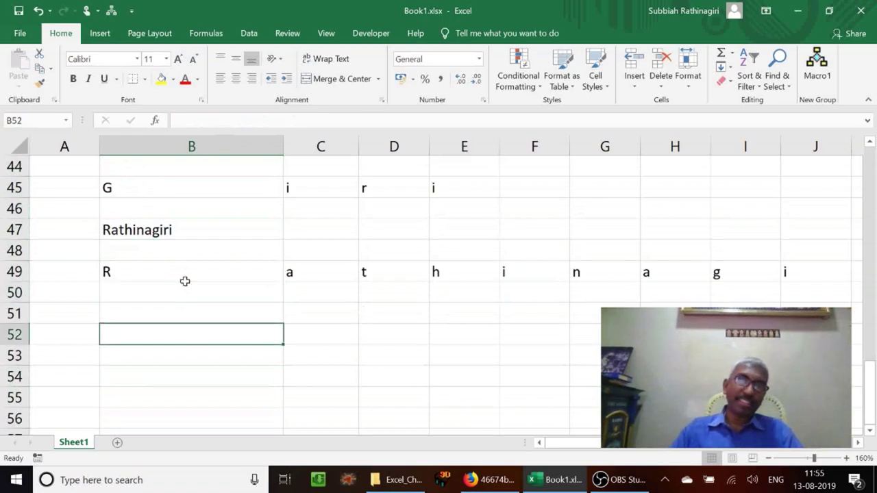
{"action": "key", "text": "Up"}
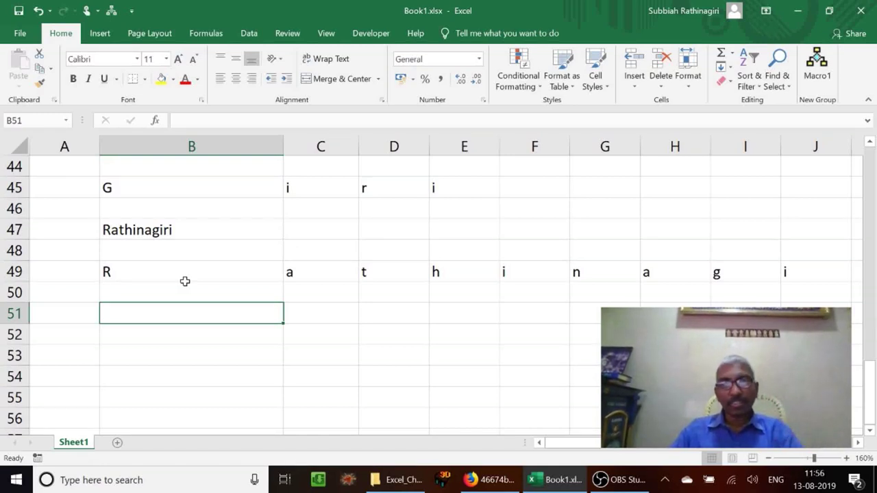
{"action": "key", "text": "Down"}
{"action": "key", "text": "Down"}
{"action": "key", "text": "Down"}
{"action": "key", "text": "Down"}
{"action": "key", "text": "Down"}
{"action": "key", "text": "Down"}
{"action": "key", "text": "Down"}
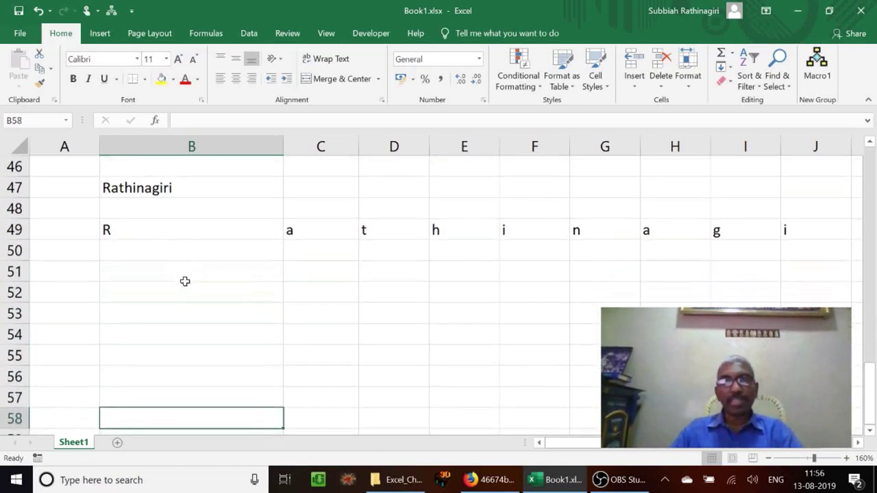
{"action": "key", "text": "Up"}
{"action": "key", "text": "Up"}
{"action": "key", "text": "Up"}
{"action": "key", "text": "Up"}
{"action": "key", "text": "Up"}
{"action": "key", "text": "Up"}
{"action": "key", "text": "Up"}
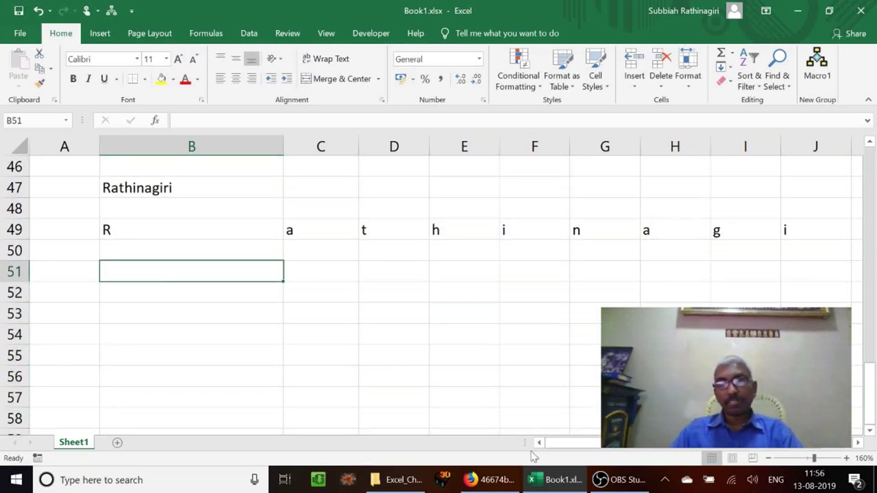
Step: Switch to the Firefox PDF, highlight question 23 on numbers between 500 and 1000 divisible by 13, and return to Excel
{"action": "left_click", "coordinate": [504, 481]}
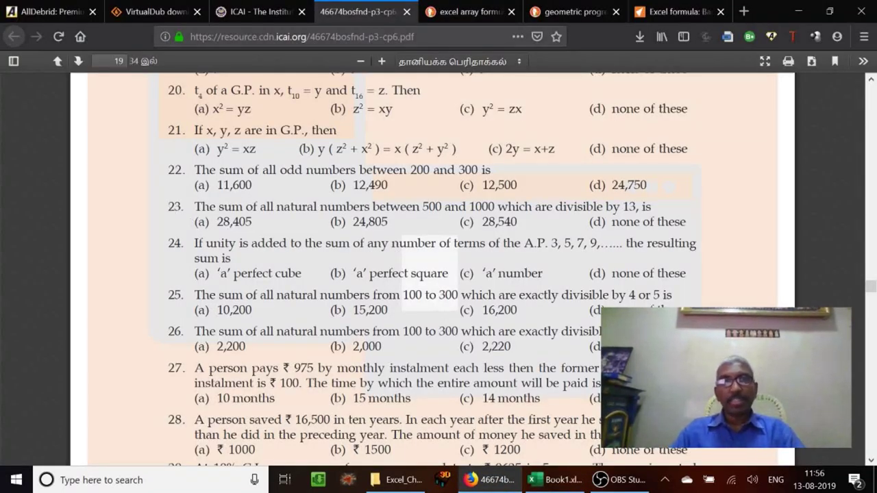
{"action": "left_click_drag", "start_coordinate": [196, 207], "coordinate": [636, 218]}
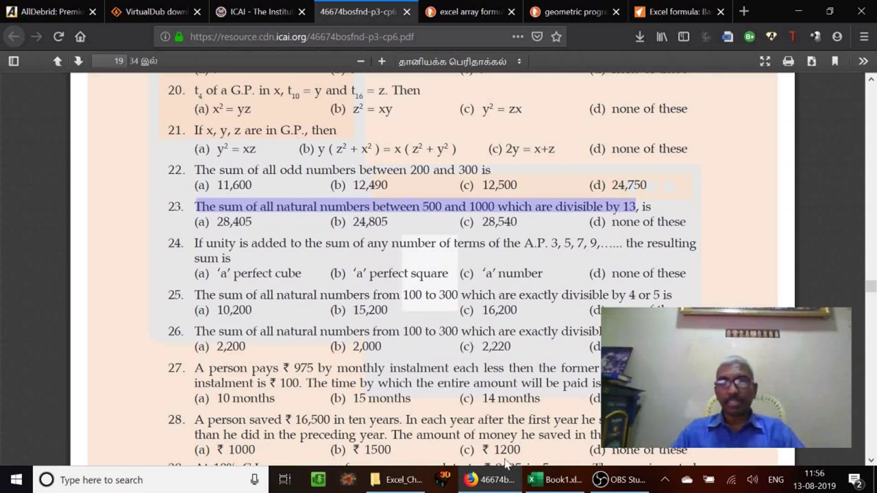
{"action": "left_click", "coordinate": [556, 479]}
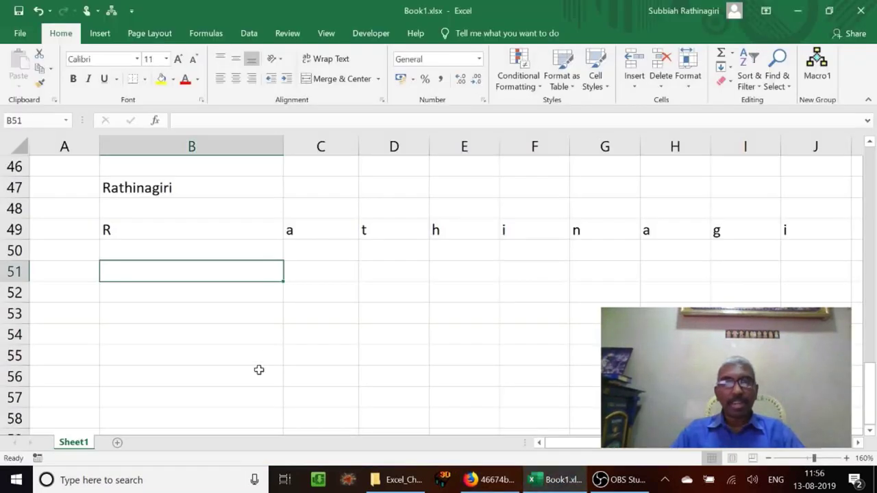
Step: Enter the range limits 500 in B51 and 1000 in B52
{"action": "type", "text": "500"}
{"action": "key", "text": "Return"}
{"action": "type", "text": "1"}
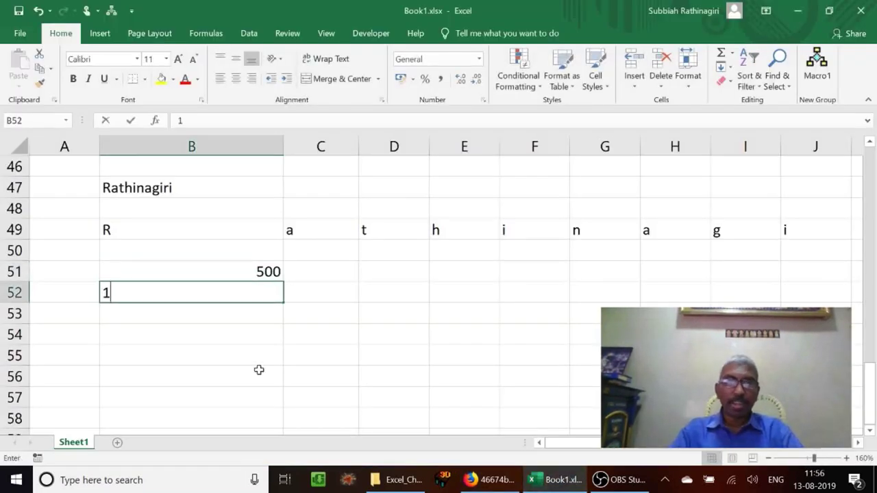
{"action": "type", "text": "000"}
{"action": "key", "text": "Return"}
{"action": "key", "text": "Return"}
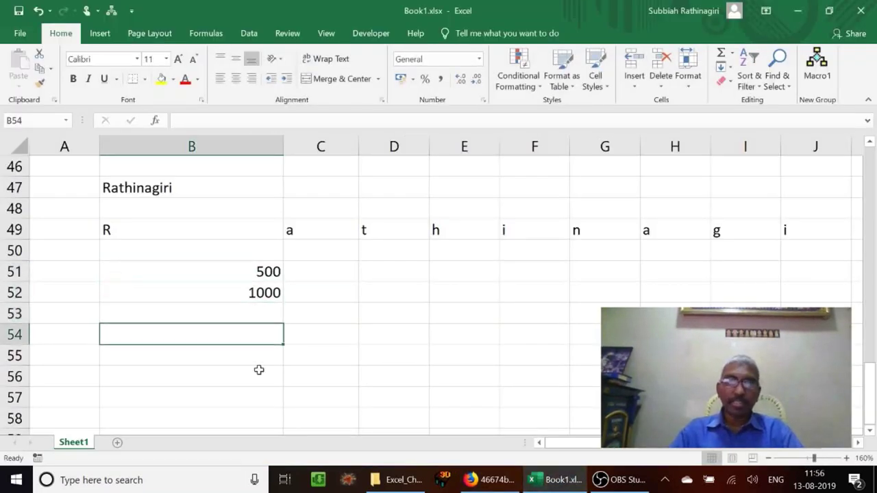
Step: Enter the condition label "divisible by 13" in B54
{"action": "type", "text": "13"}
{"action": "key", "text": "BackSpace"}
{"action": "key", "text": "BackSpace"}
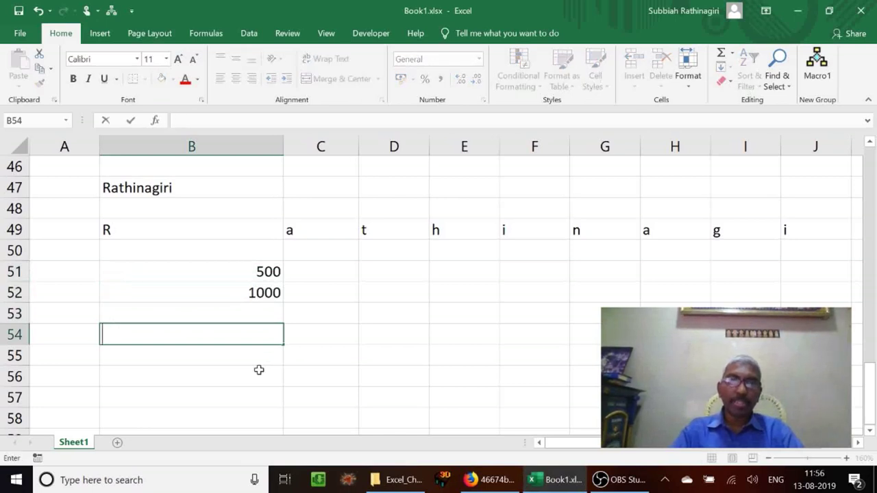
{"action": "type", "text": "divisible by 13"}
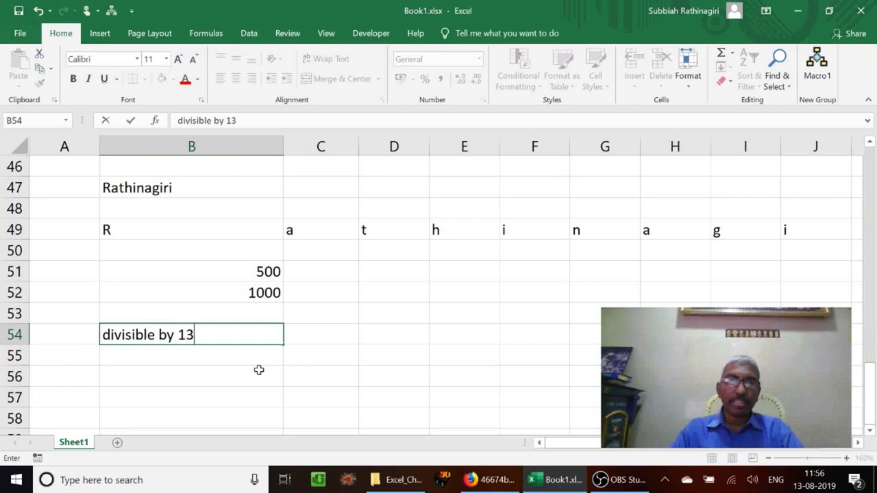
{"action": "key", "text": "Return"}
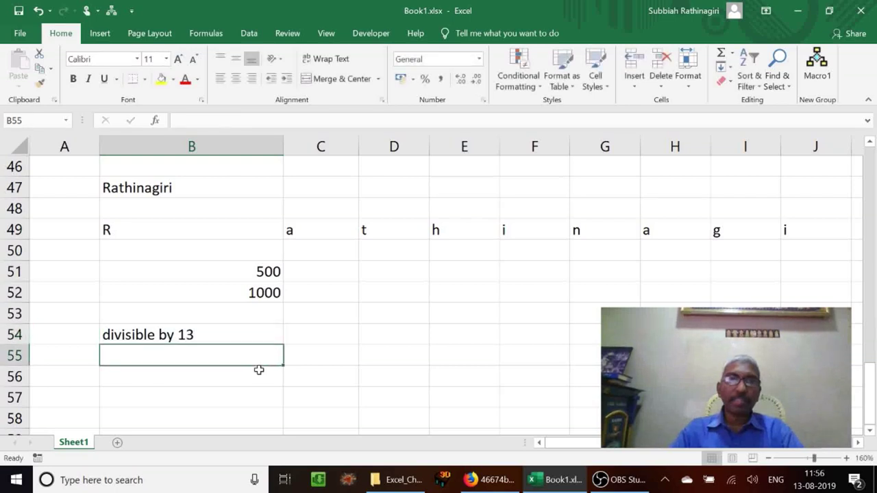
Step: Enter the label "Sum of all numbers between 500 and 1000 divisible by 13" in B56
{"action": "left_click", "coordinate": [258, 370]}
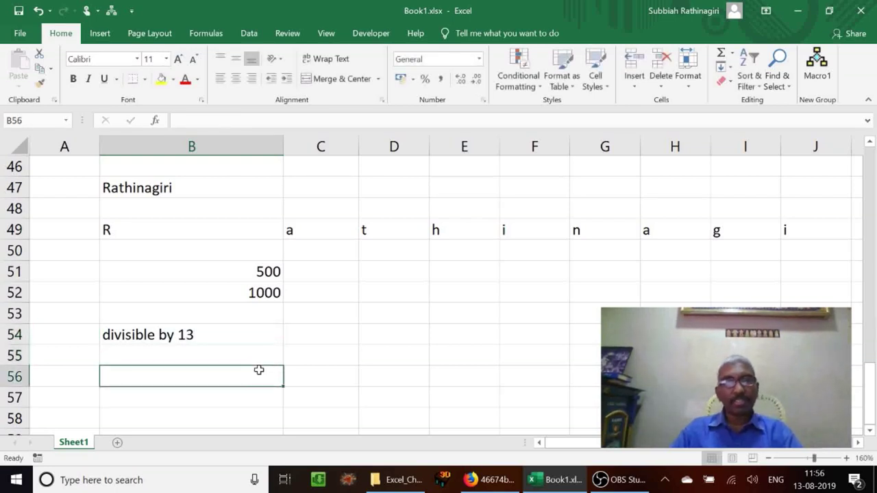
{"action": "type", "text": "?"}
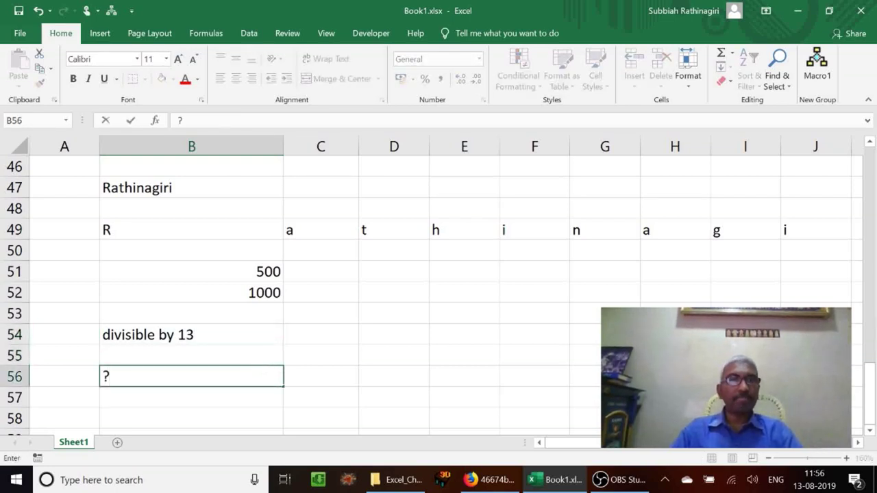
{"action": "key", "text": "BackSpace"}
{"action": "type", "text": "T"}
{"action": "key", "text": "BackSpace"}
{"action": "type", "text": "Sum"}
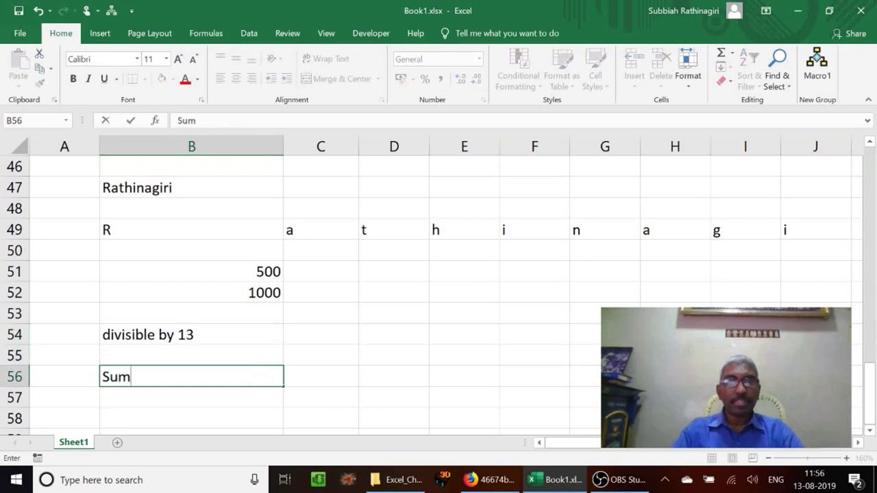
{"action": "type", "text": " of all "}
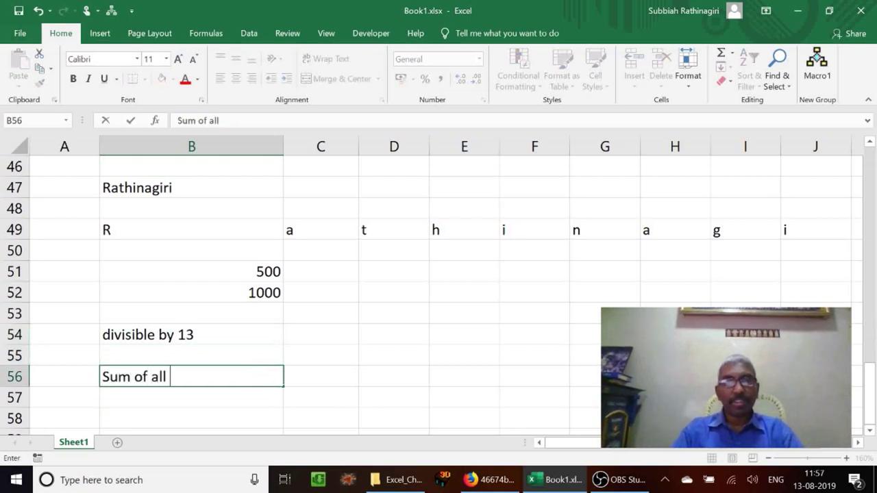
{"action": "type", "text": "numbers "}
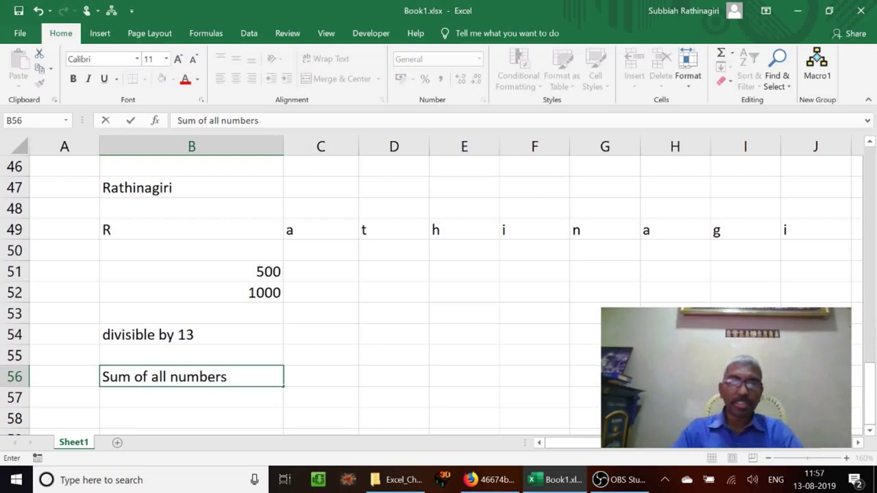
{"action": "type", "text": "between "}
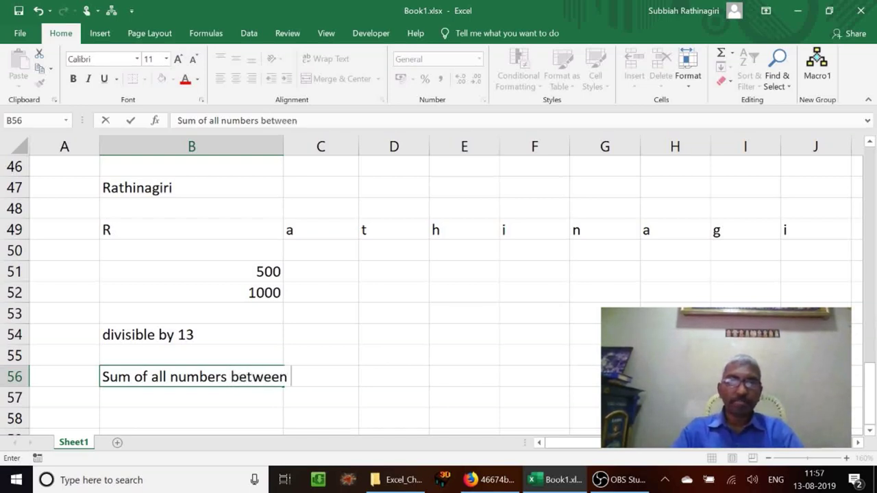
{"action": "type", "text": "50"}
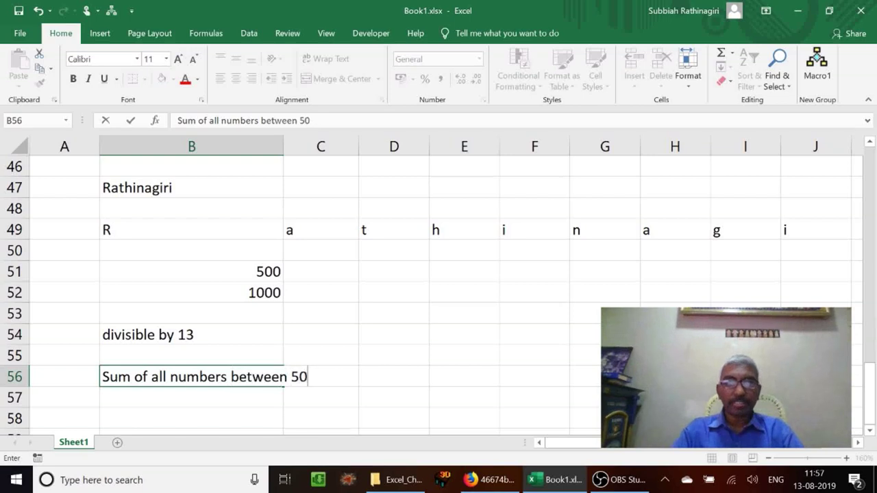
{"action": "type", "text": "0 and 1000 "}
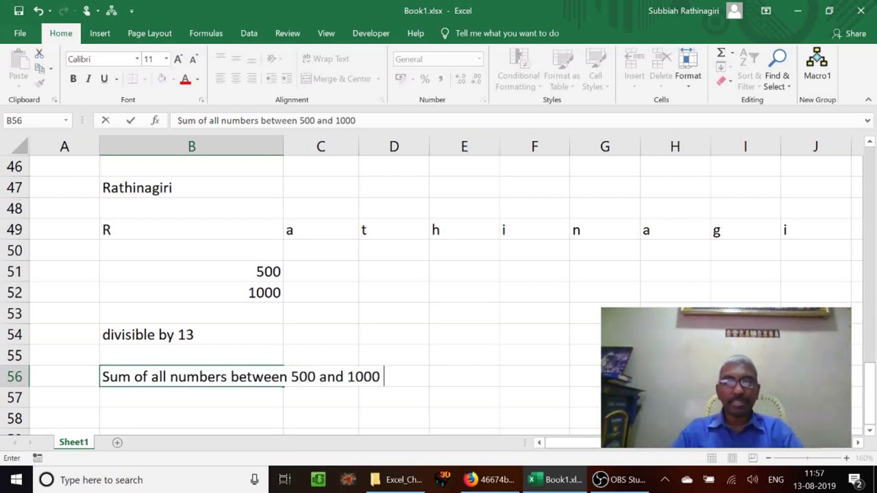
{"action": "type", "text": "a"}
{"action": "key", "text": "BackSpace"}
{"action": "type", "text": "divid"}
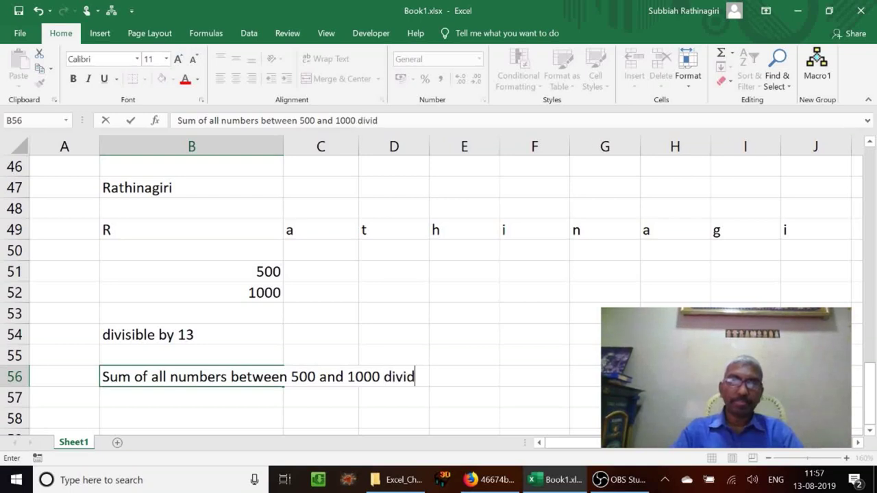
{"action": "key", "text": "BackSpace"}
{"action": "type", "text": "sible "}
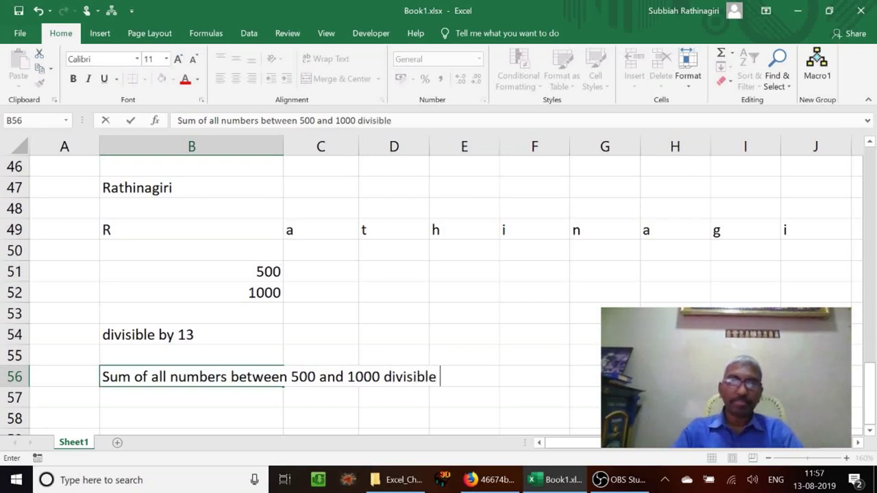
{"action": "type", "text": "ny"}
{"action": "key", "text": "BackSpace"}
{"action": "key", "text": "BackSpace"}
{"action": "type", "text": "by 13"}
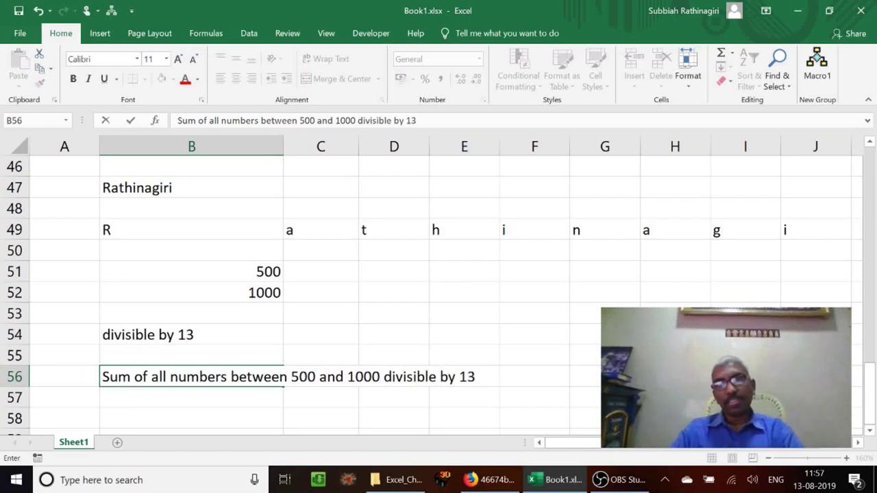
{"action": "key", "text": "Return"}
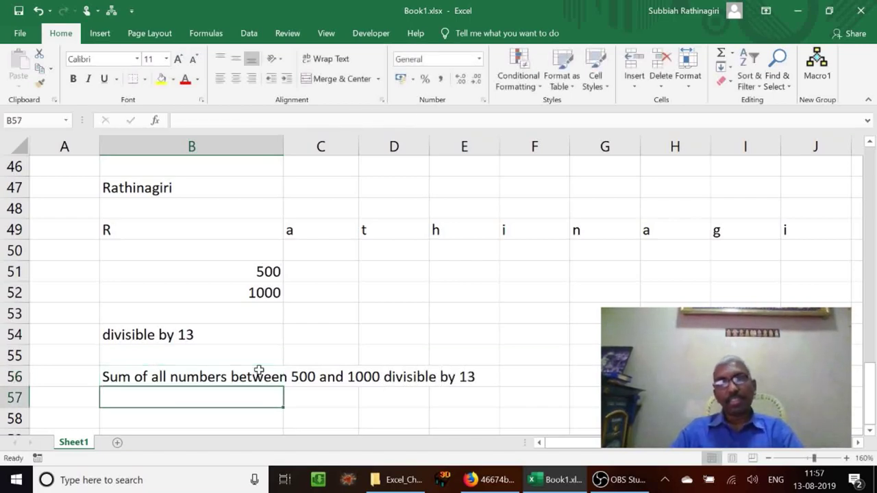
Step: Select the empty cell B58, two rows below the sum label
{"action": "key", "text": "Down"}
{"action": "key", "text": "Down"}
{"action": "key", "text": "Down"}
{"action": "key", "text": "Down"}
{"action": "key", "text": "Down"}
{"action": "key", "text": "Down"}
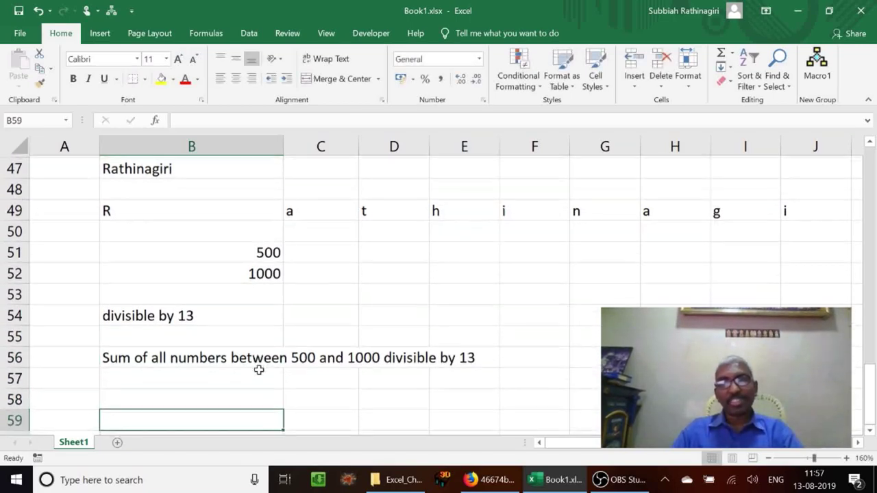
{"action": "key", "text": "Up"}
{"action": "key", "text": "Up"}
{"action": "key", "text": "Up"}
{"action": "key", "text": "Up"}
{"action": "key", "text": "Up"}
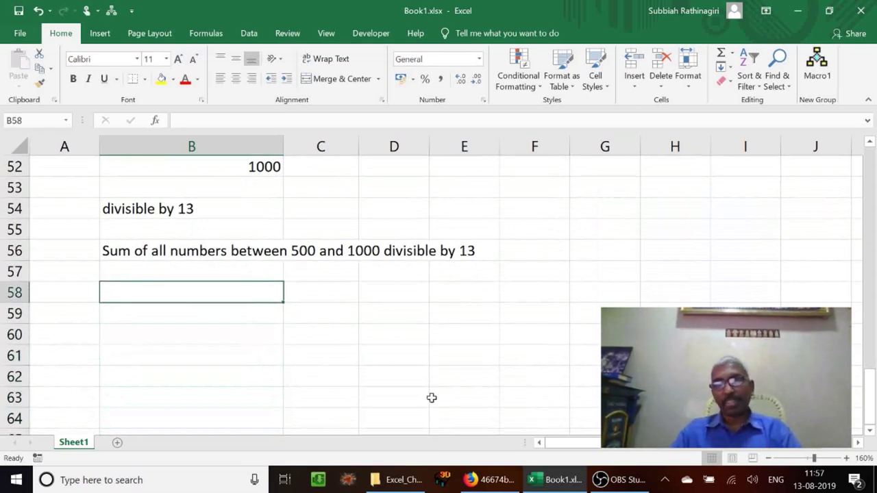
{"action": "left_click", "coordinate": [255, 312]}
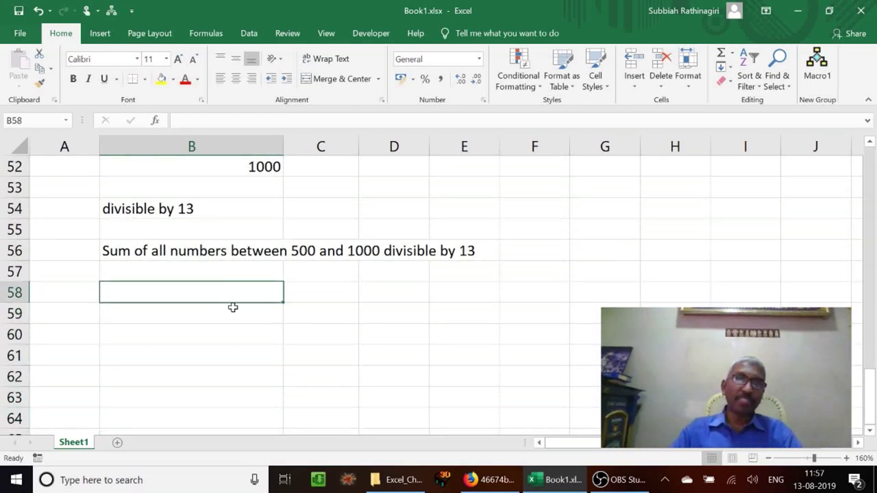
{"action": "left_click", "coordinate": [227, 316]}
{"action": "left_click", "coordinate": [226, 292]}
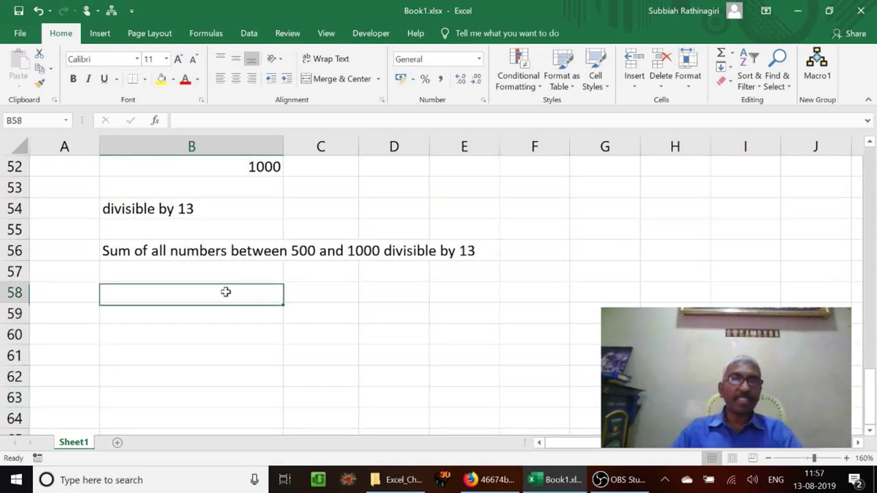